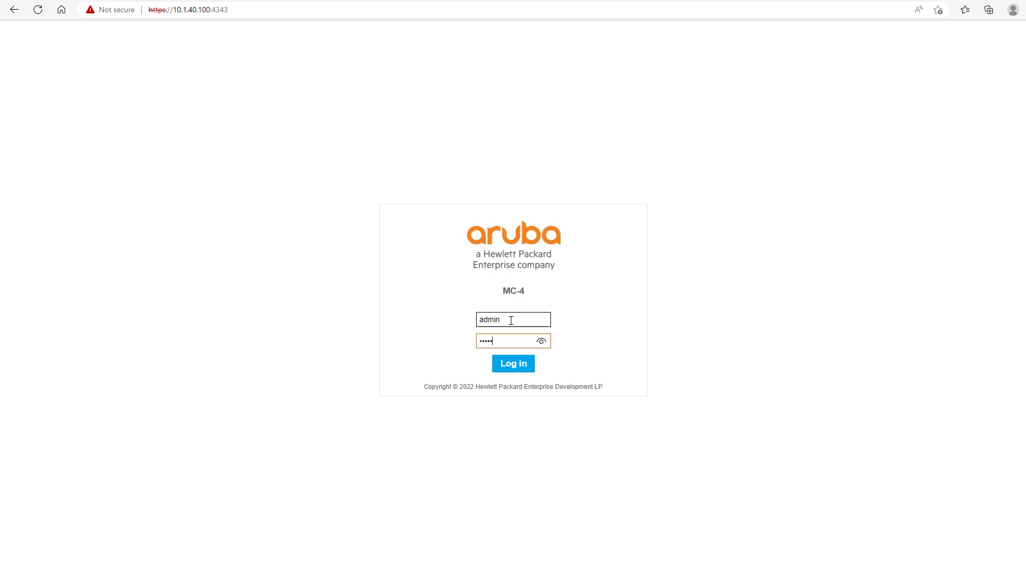
Step: Log in to the MC-4 controller WebUI with the entered credentials
click(512, 364)
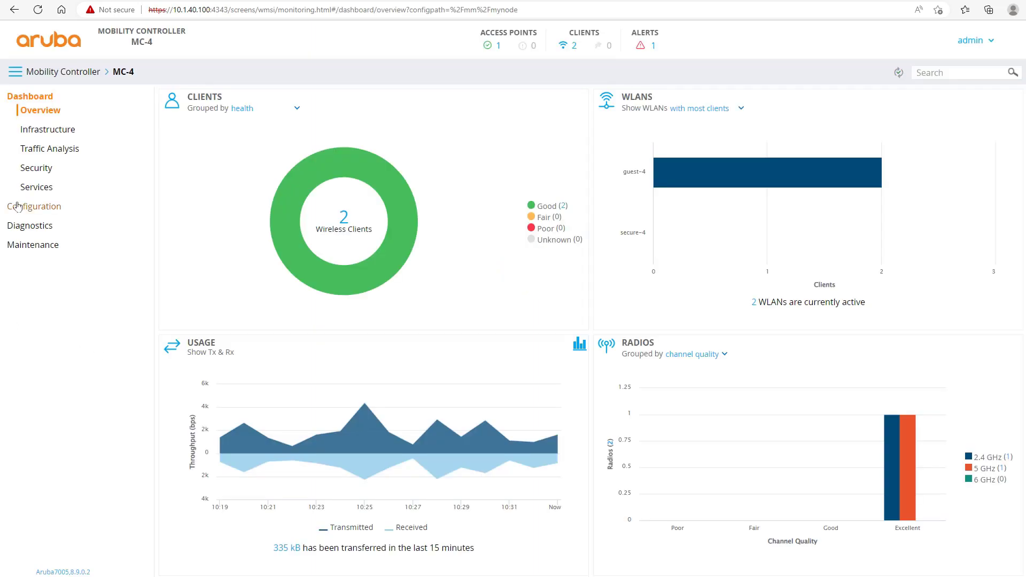
Step: Open Configuration > System > Admin and view the admin management user and authentication options
click(33, 211)
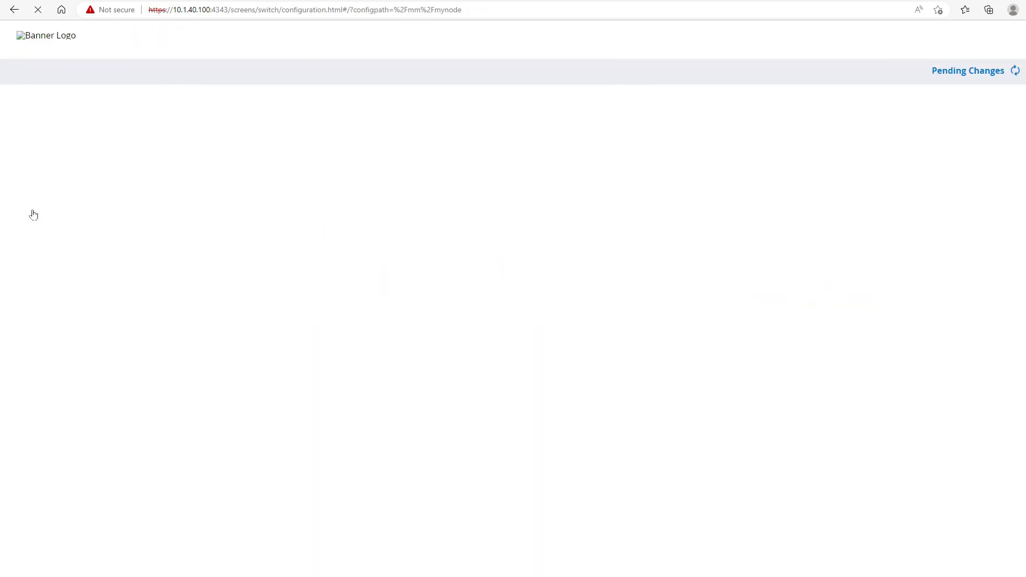
click(45, 271)
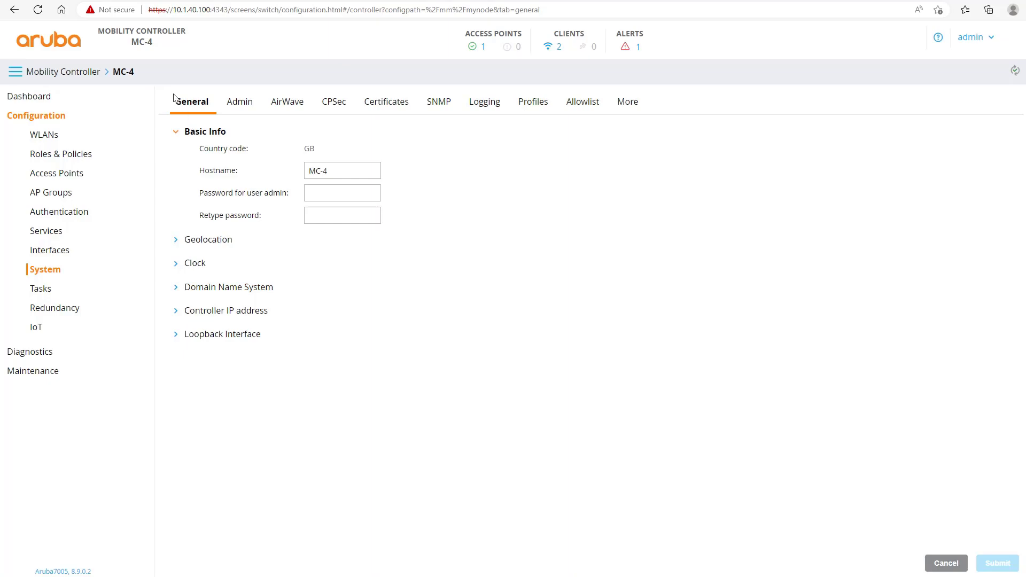
click(243, 114)
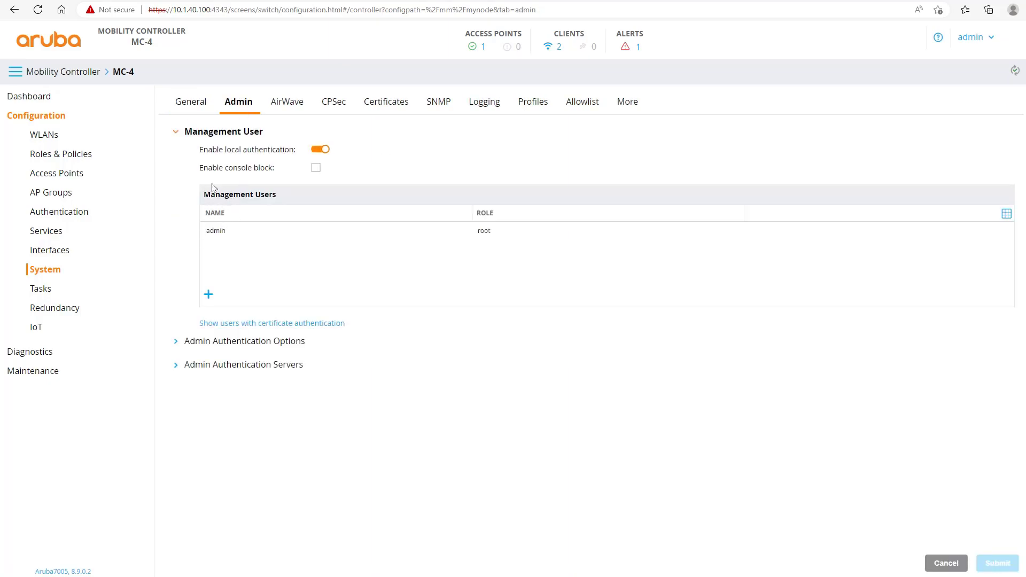
click(225, 231)
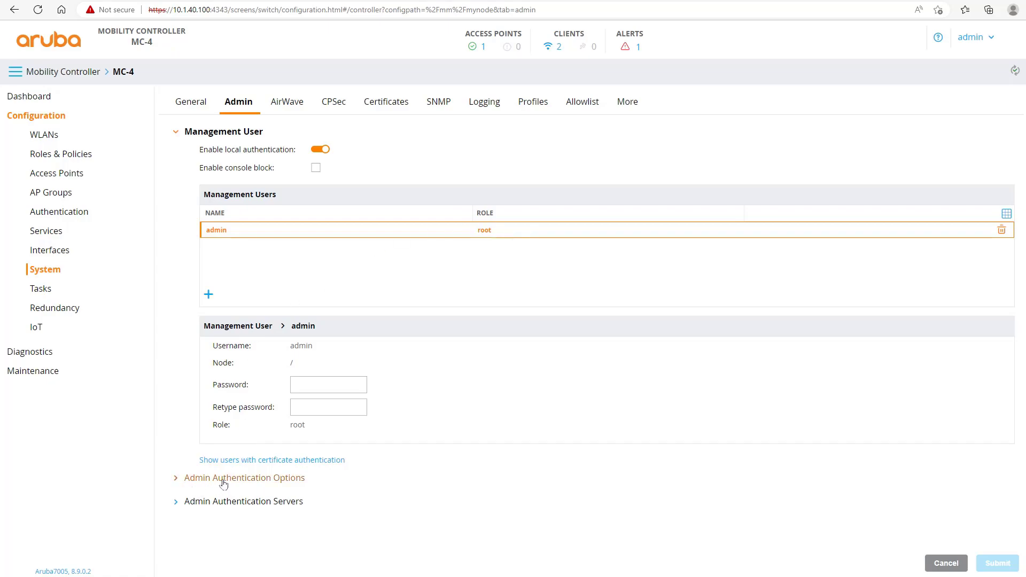
click(176, 479)
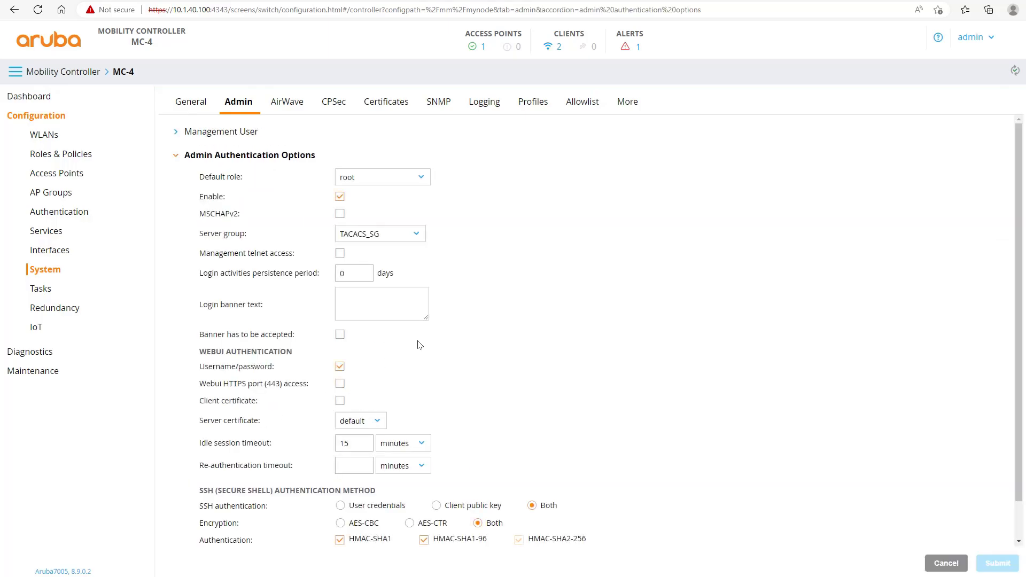
Step: Keep TACACS_SG as the admin authentication server group, then go to Configuration > Authentication
click(417, 236)
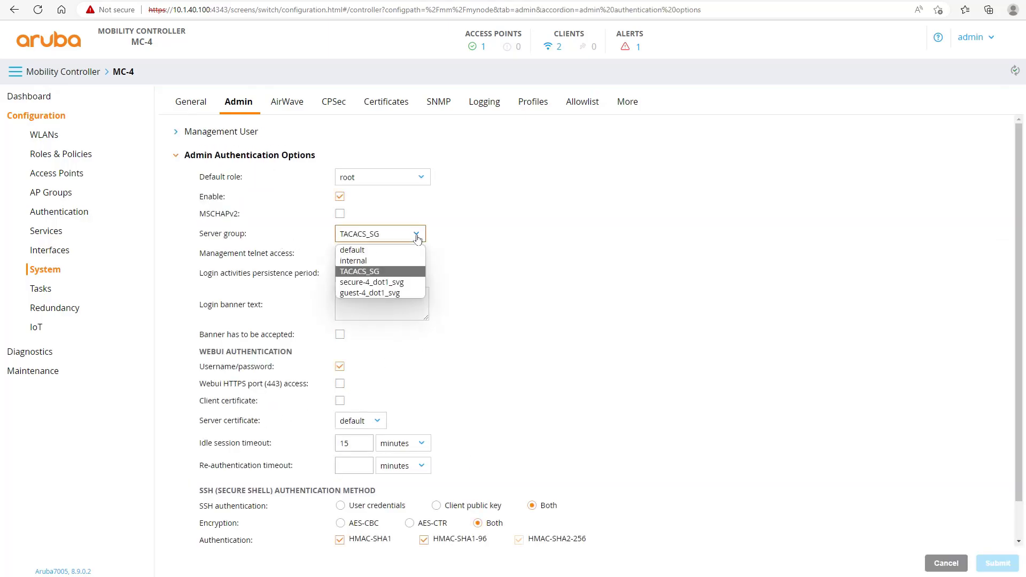
click(416, 237)
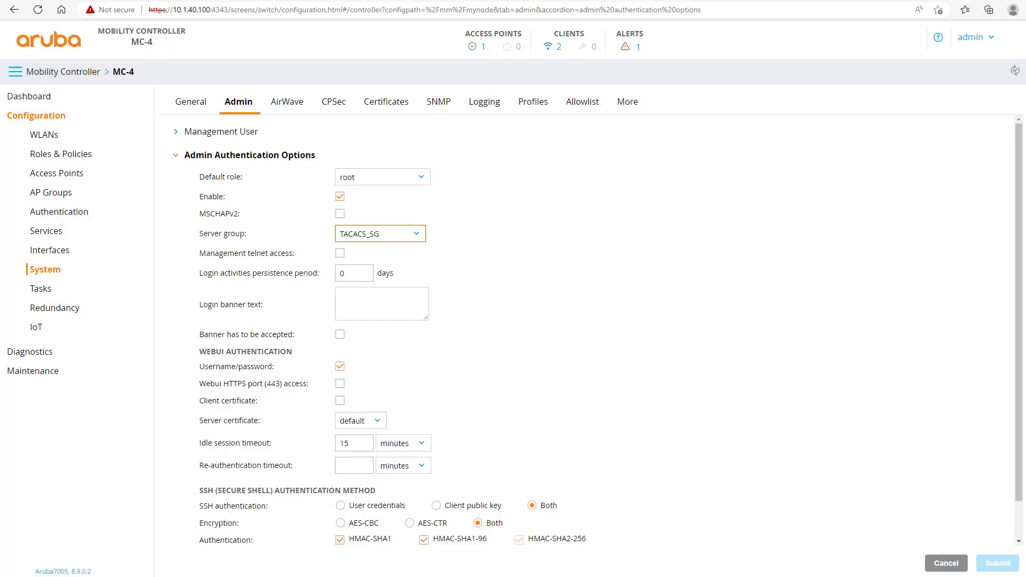
click(61, 154)
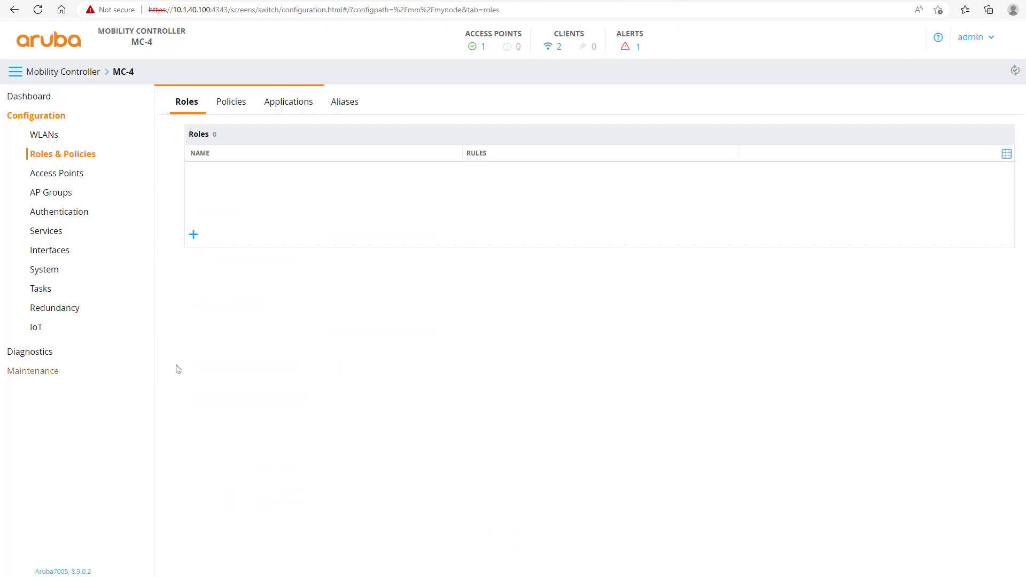
click(43, 271)
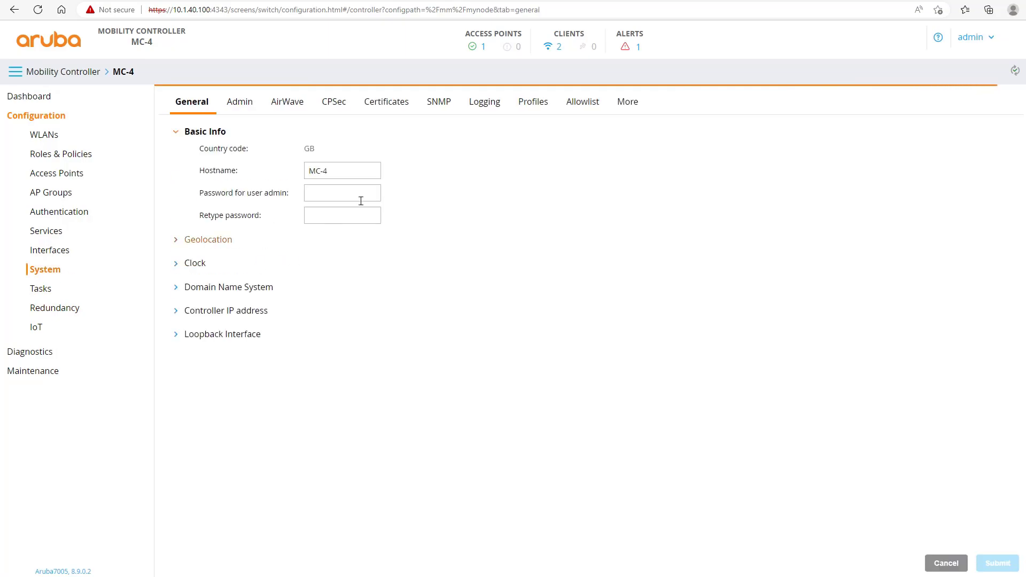
click(246, 107)
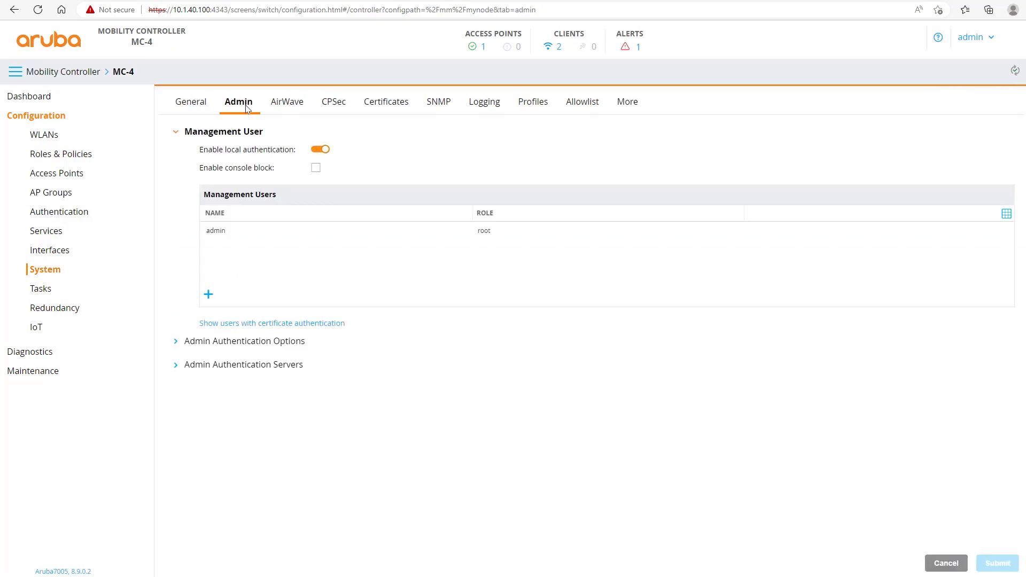
click(180, 345)
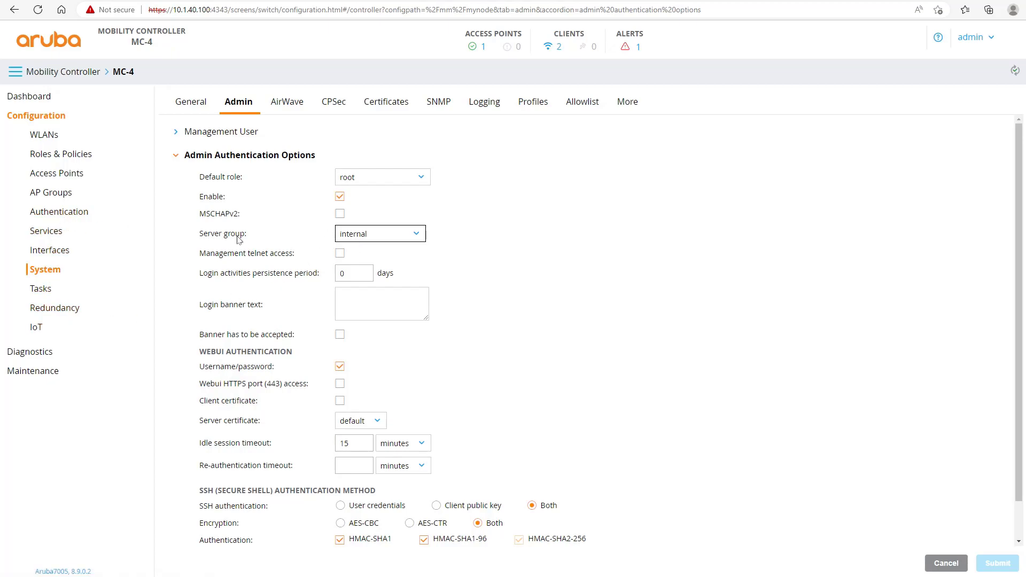
drag(245, 234, 199, 235)
click(67, 216)
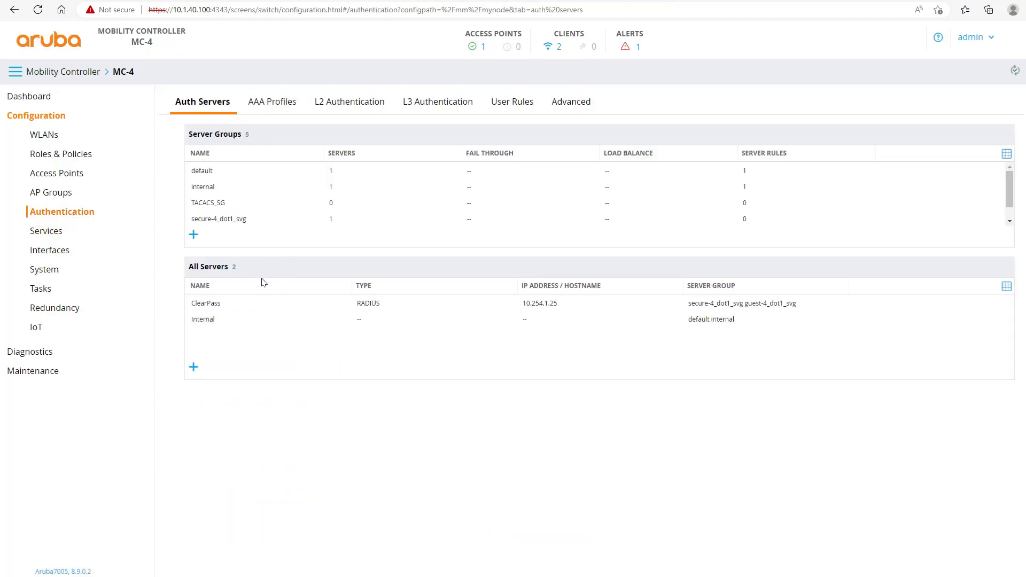
Step: Inspect the internal and default server groups and their Internal server's user list
click(213, 193)
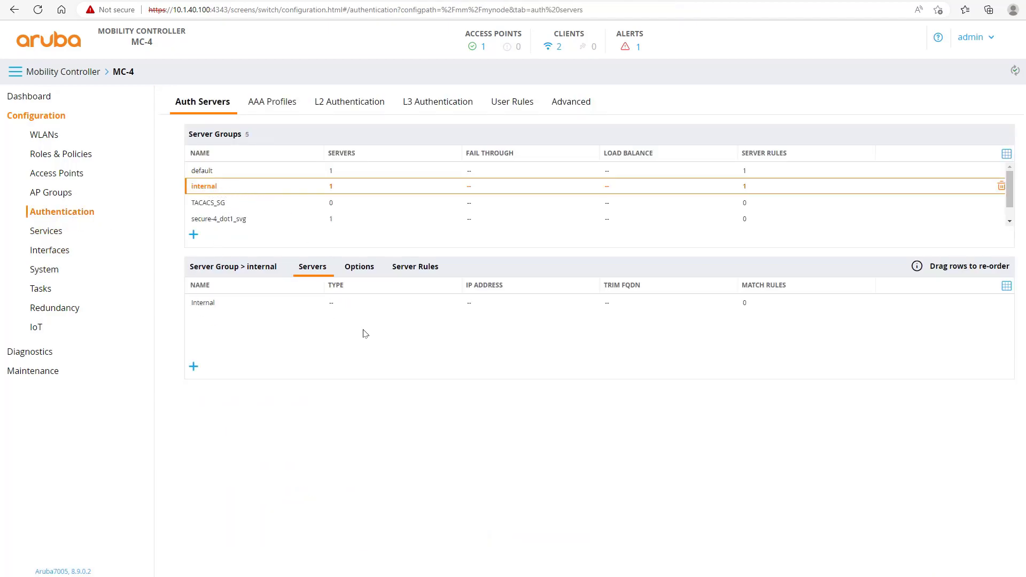
click(217, 309)
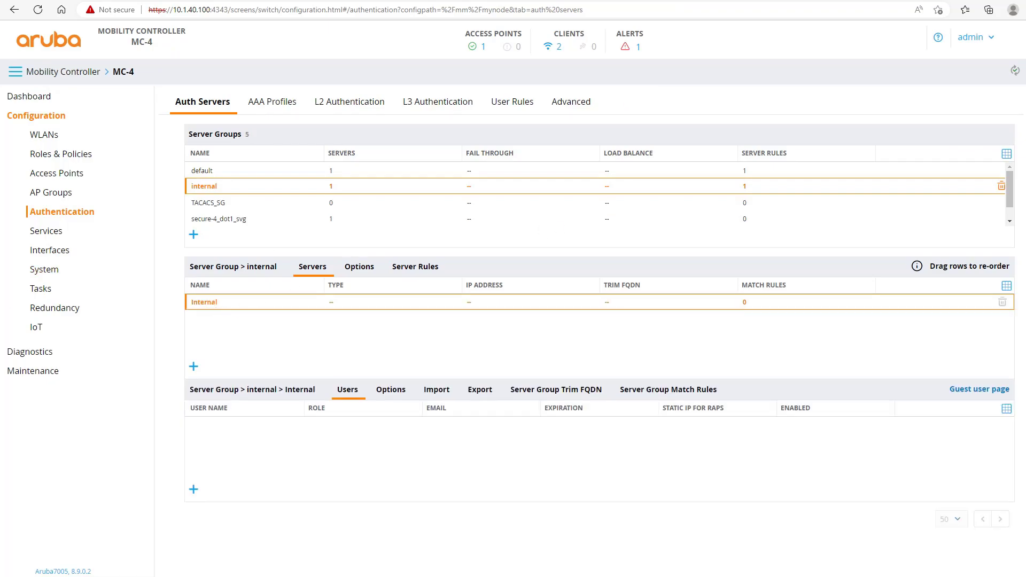
click(201, 191)
click(203, 302)
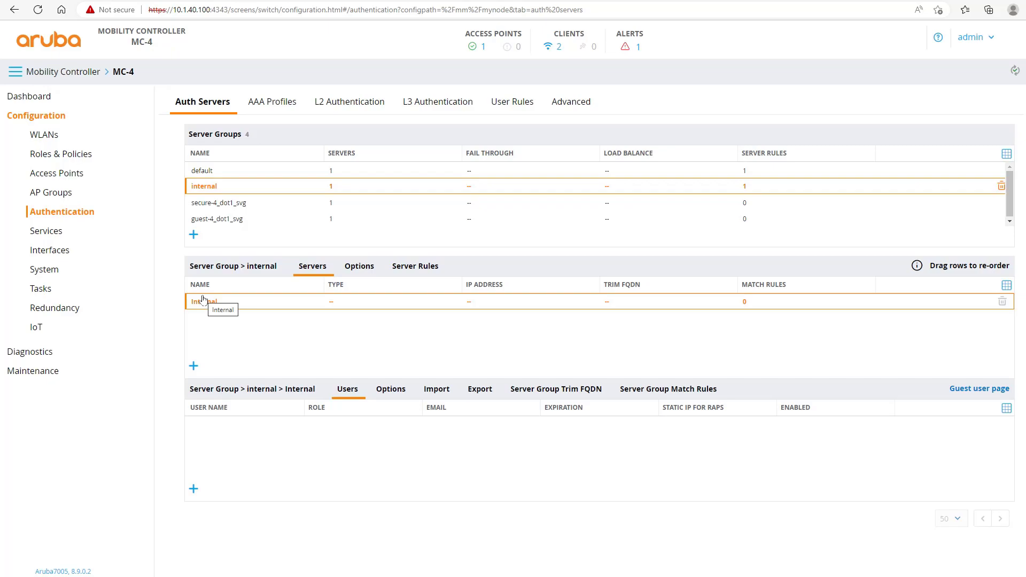
click(204, 171)
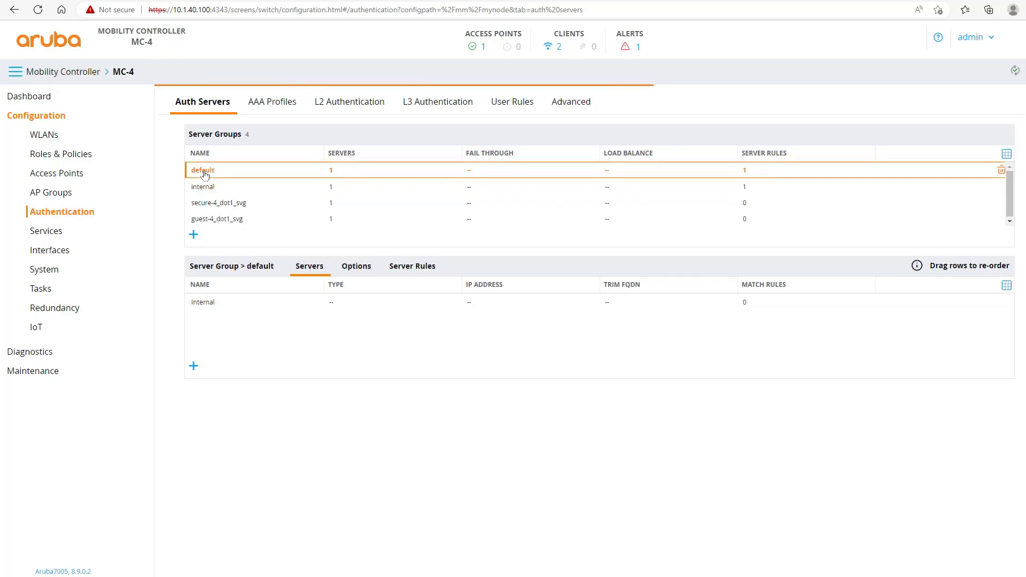
click(203, 305)
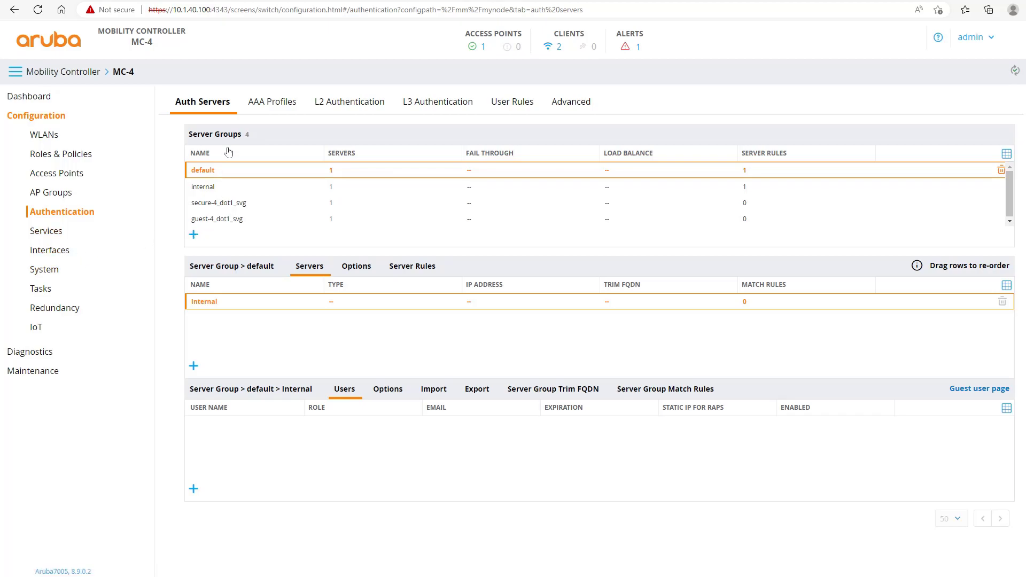
Step: Add a new server group named TACACS_SG and submit it
click(194, 235)
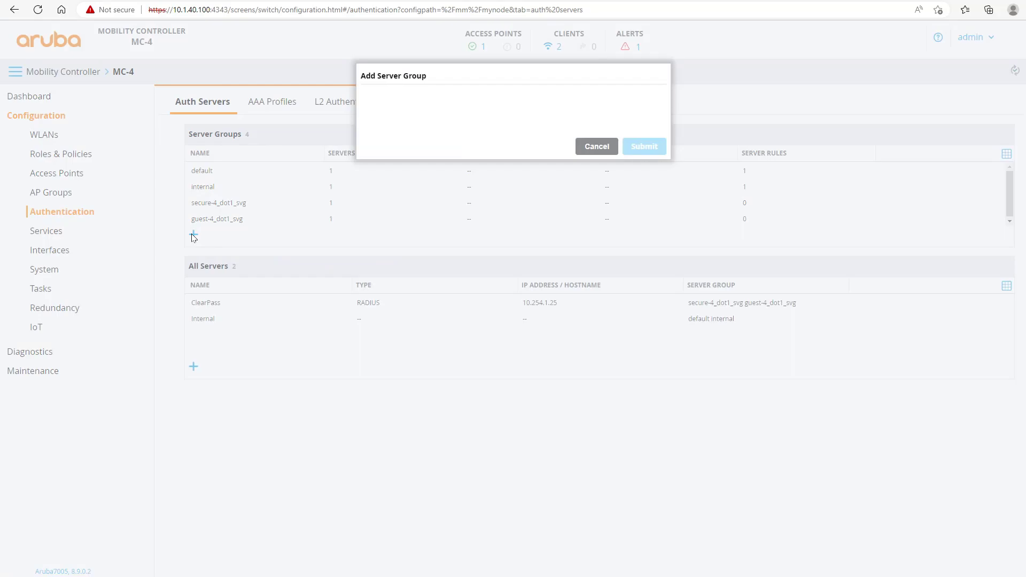
click(448, 109)
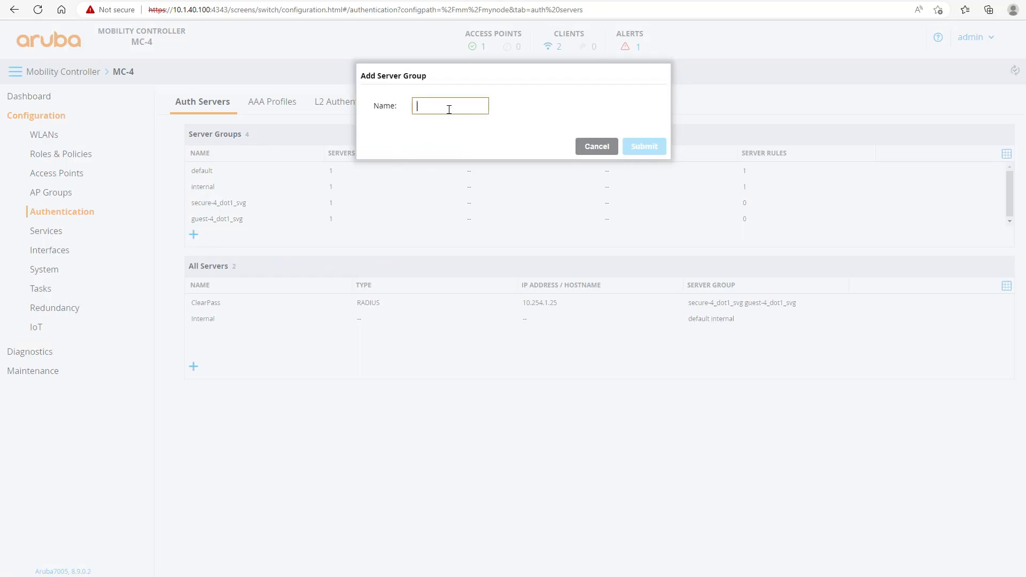
text(TAC)
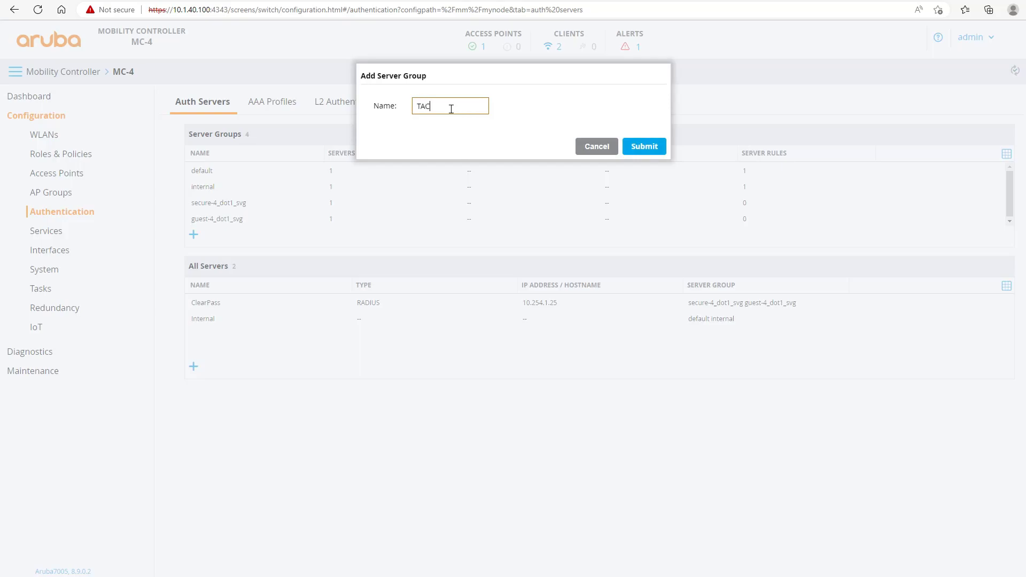
text(ACS_SG)
click(647, 146)
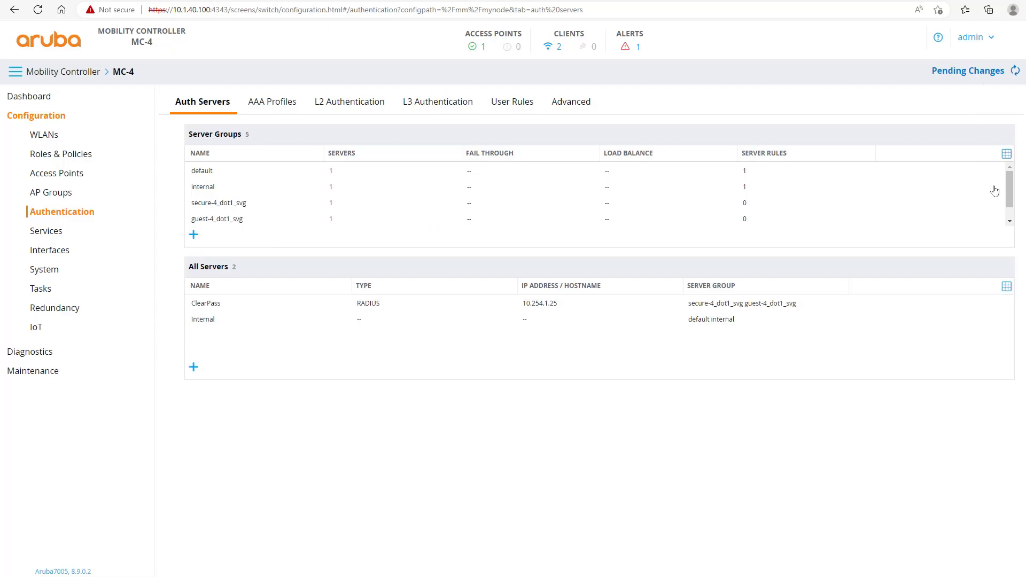
scroll(1001, 190, down, 1)
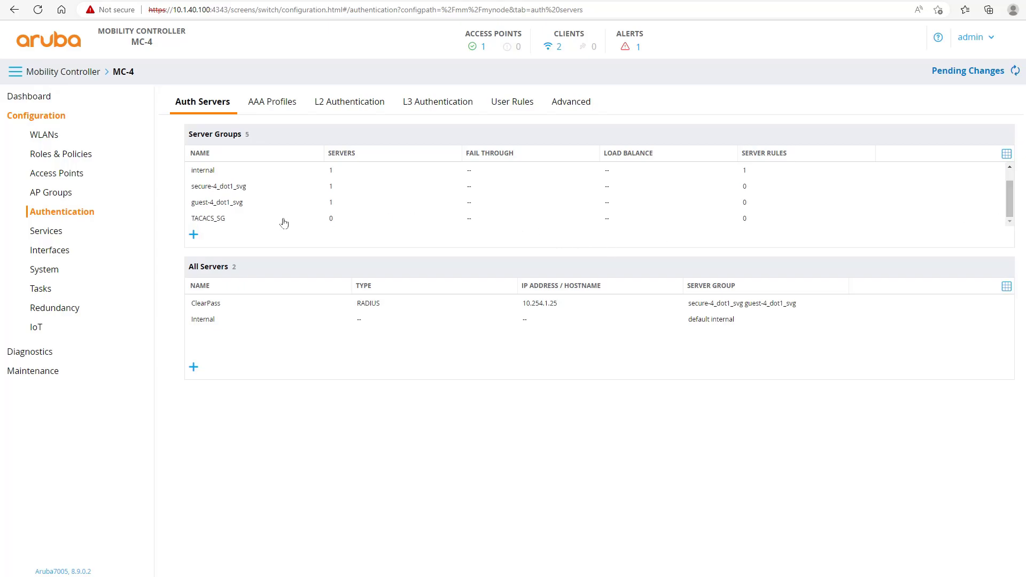
Step: Select TACACS_SG and start a brand-new server rather than the existing ClearPass server
click(221, 219)
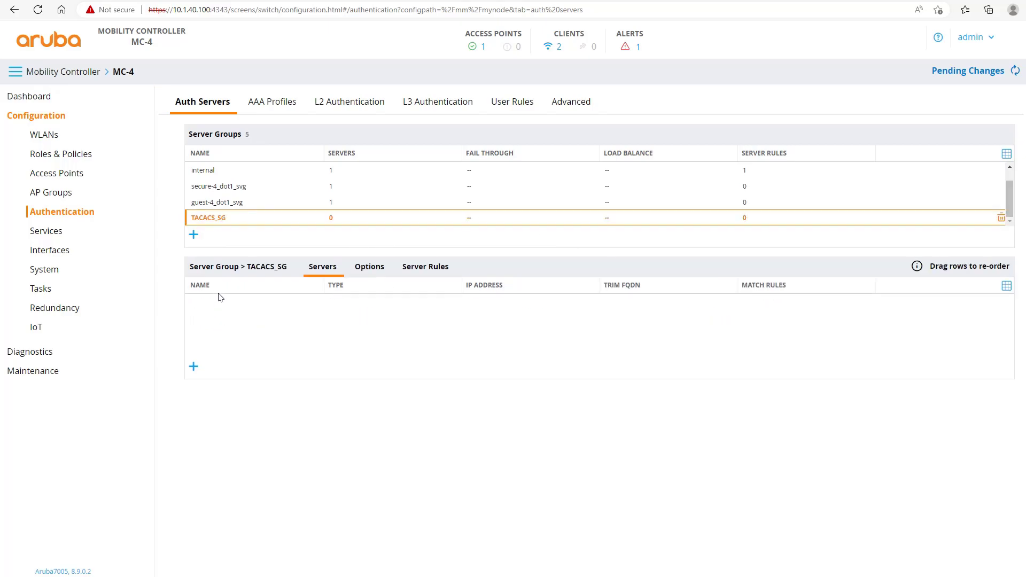
click(193, 367)
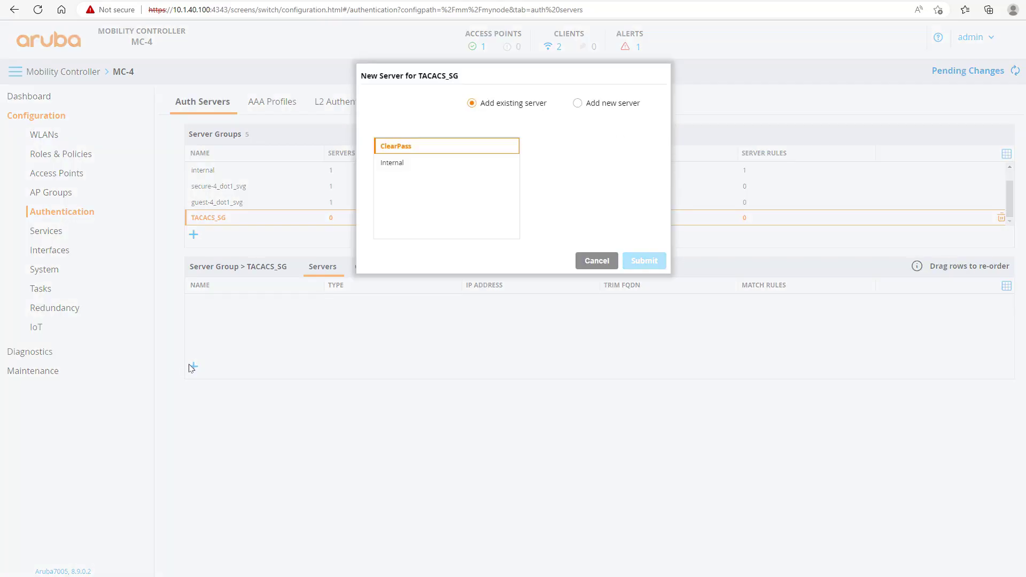
click(416, 146)
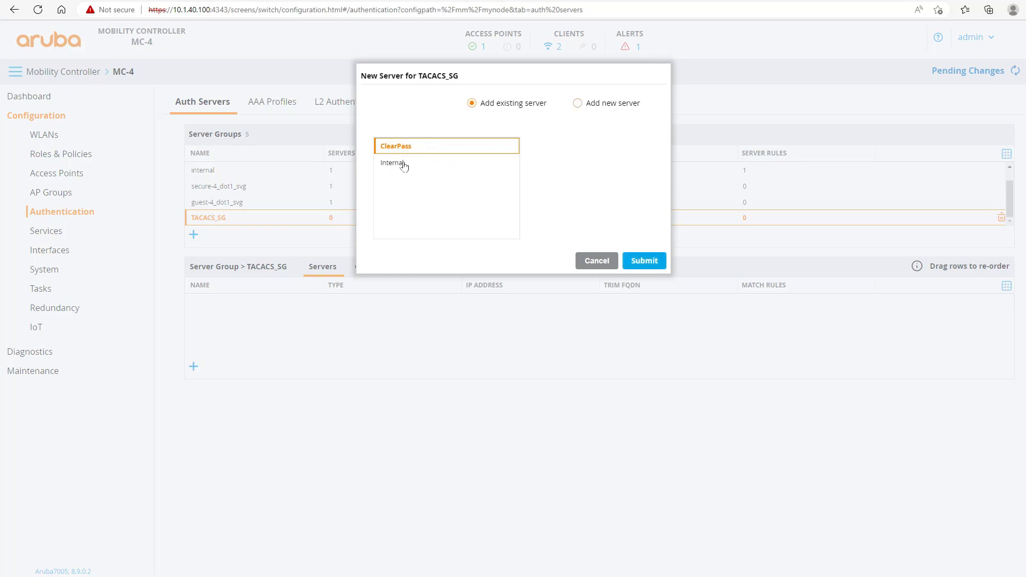
click(616, 105)
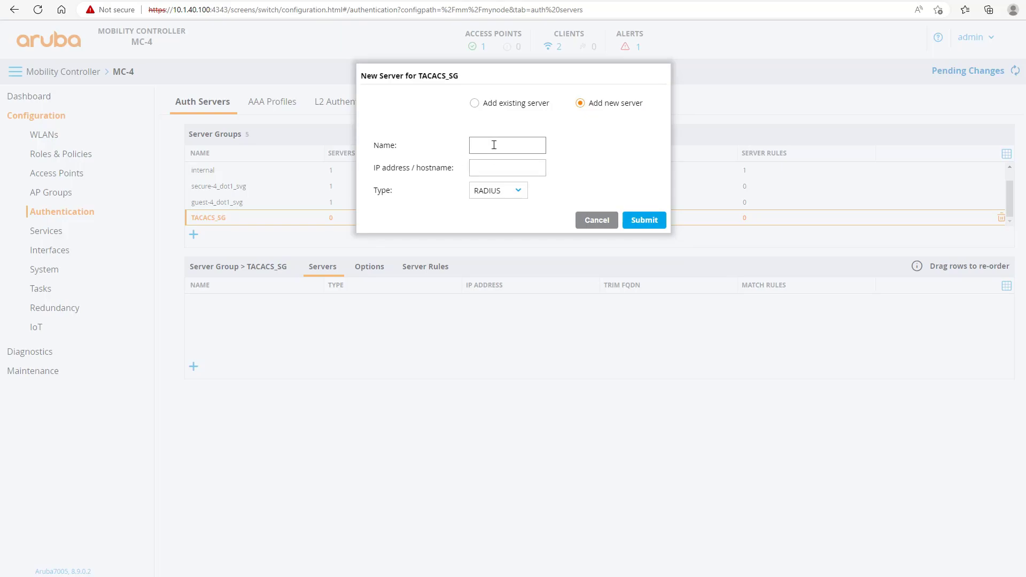
click(501, 194)
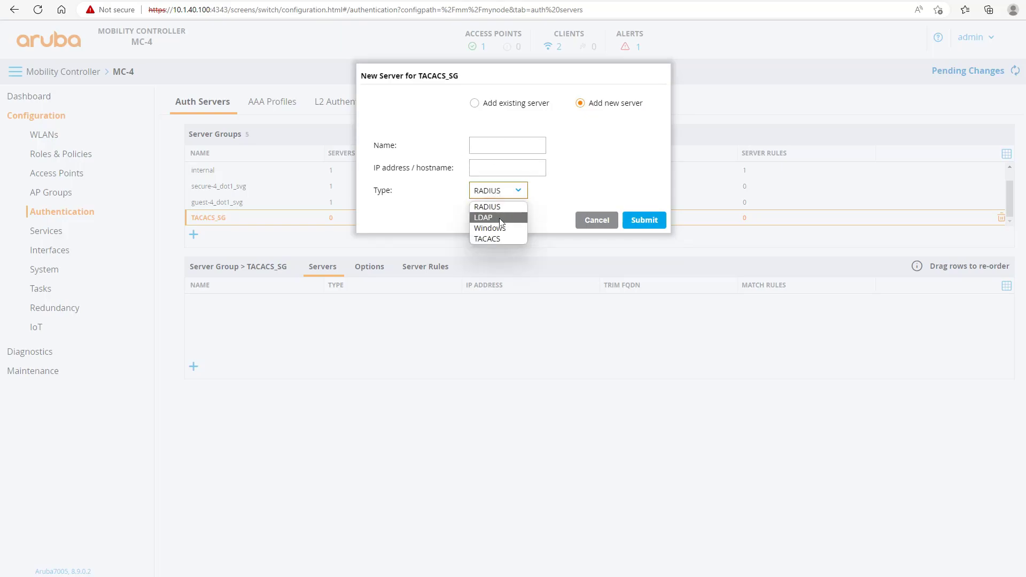
click(592, 161)
Step: Define server cppm_tc at 10.254.1.25 with type TACACS and submit it
click(509, 146)
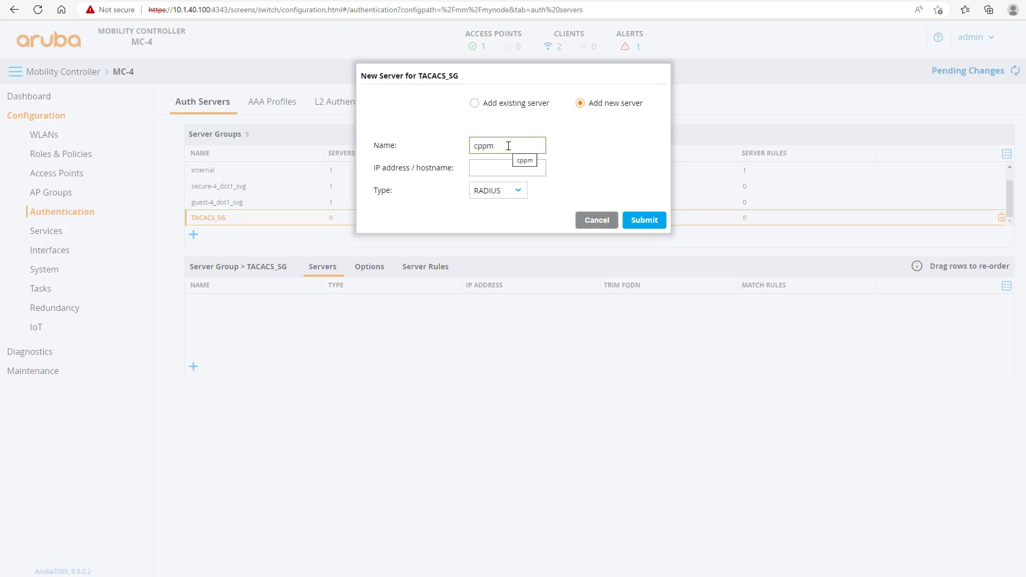
text(cppm_tc)
click(498, 171)
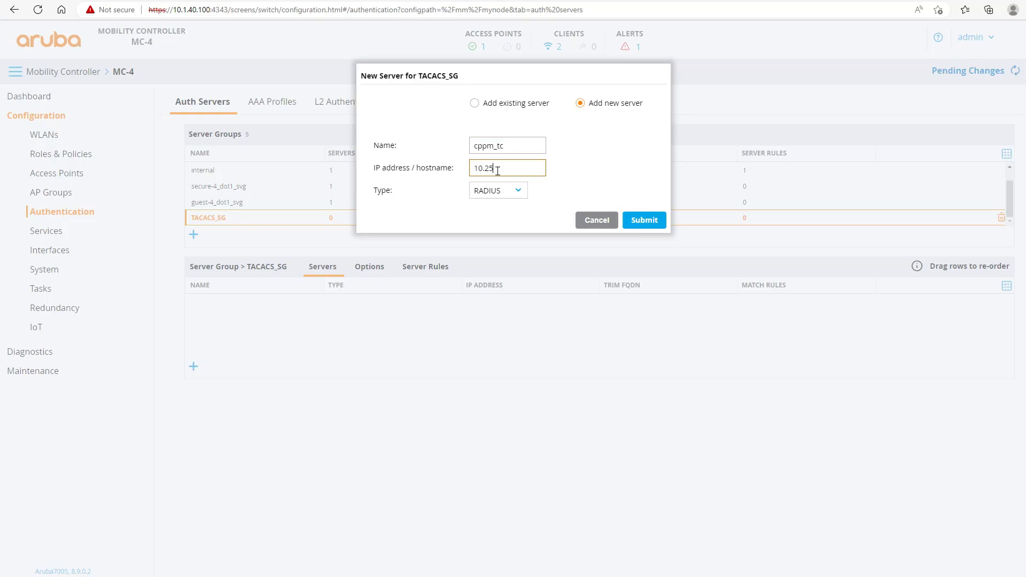
text(10.254.1.25)
click(512, 194)
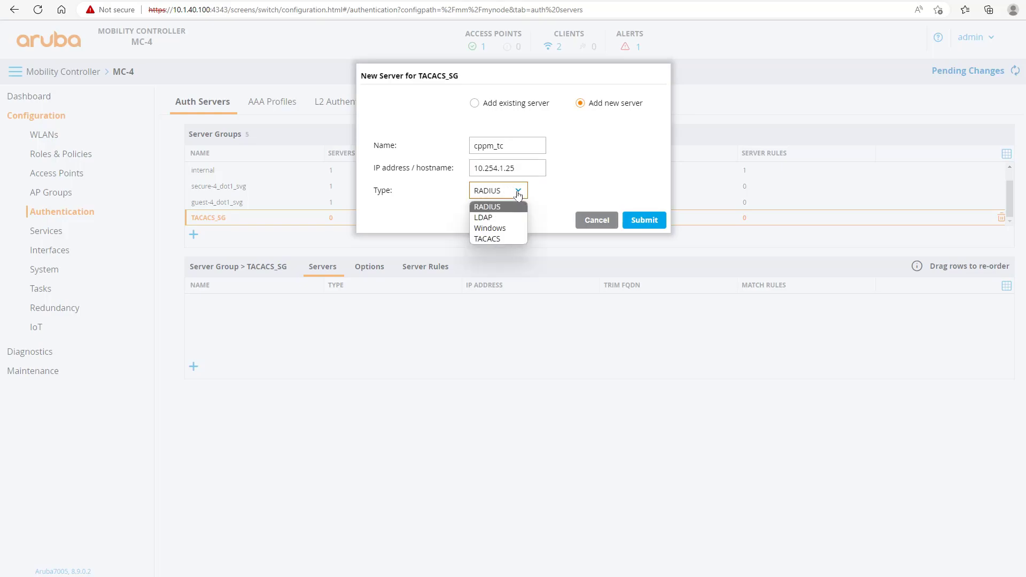
click(508, 240)
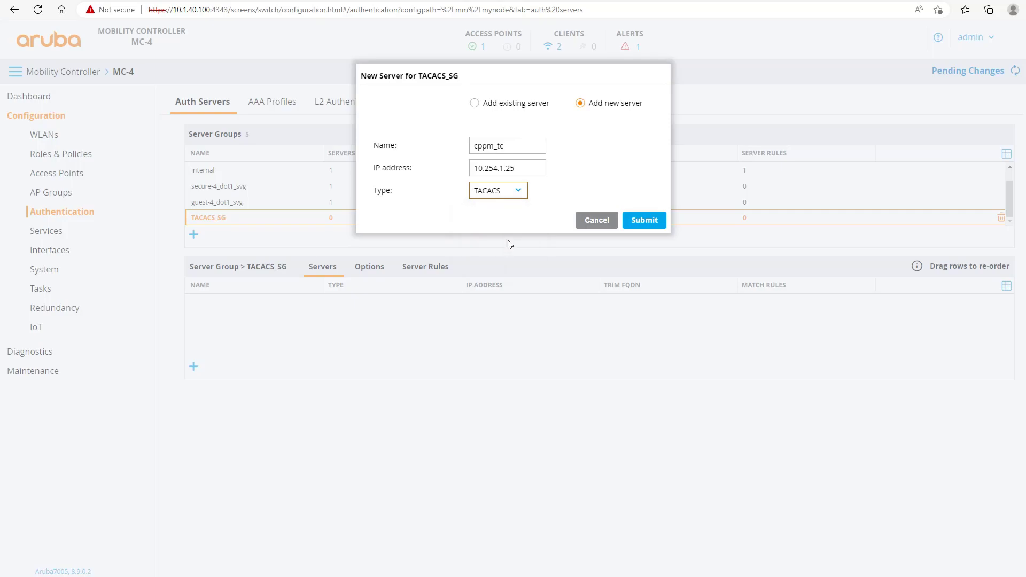
click(644, 219)
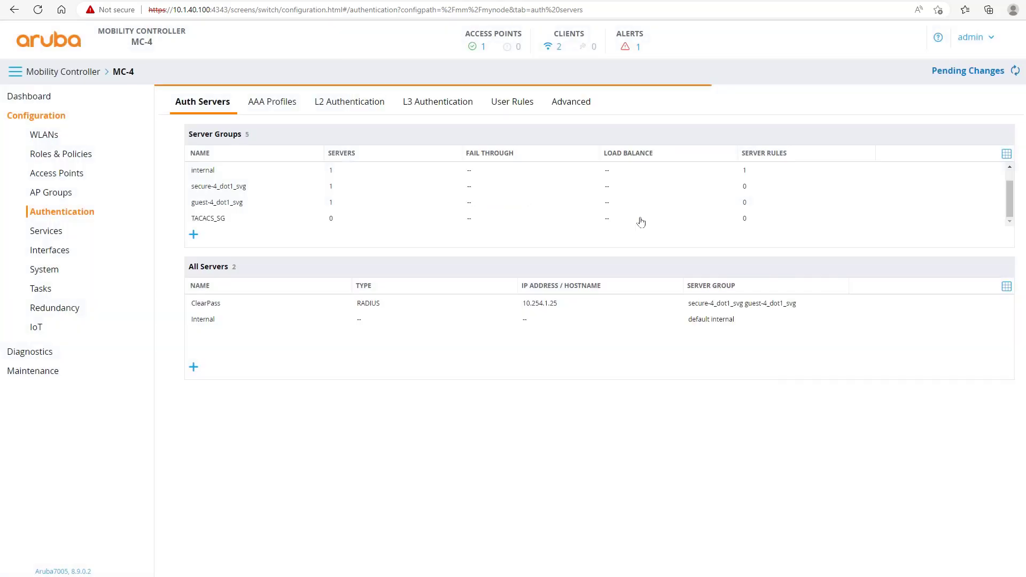
Step: Deploy all pending configuration changes from the Pending Changes dialog
click(974, 71)
click(689, 170)
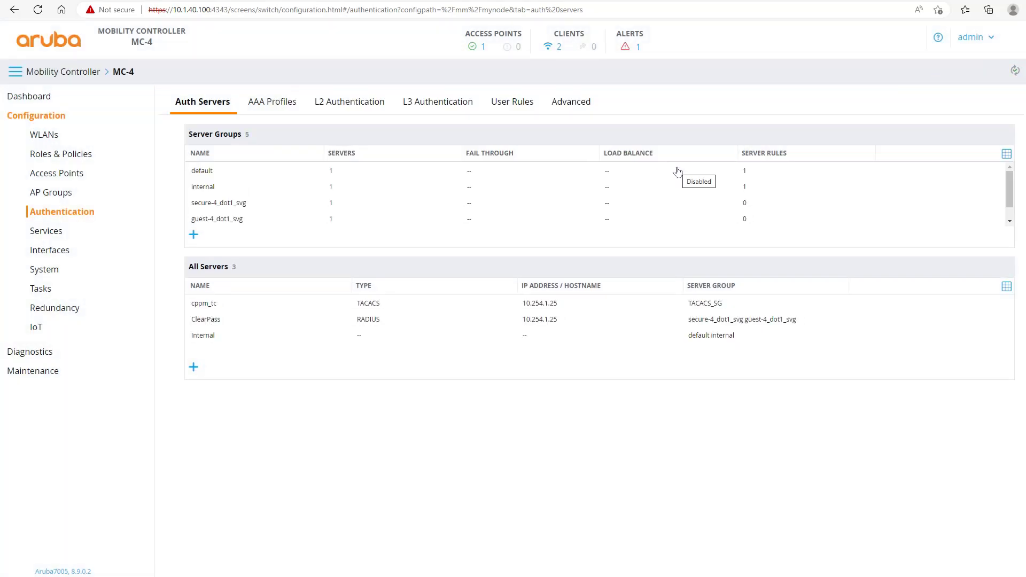
click(1011, 216)
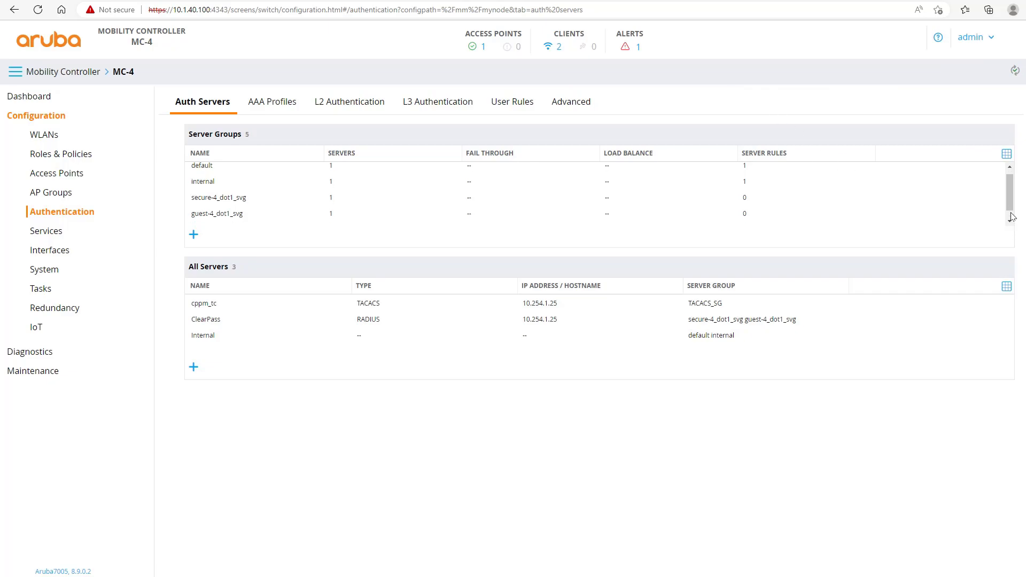
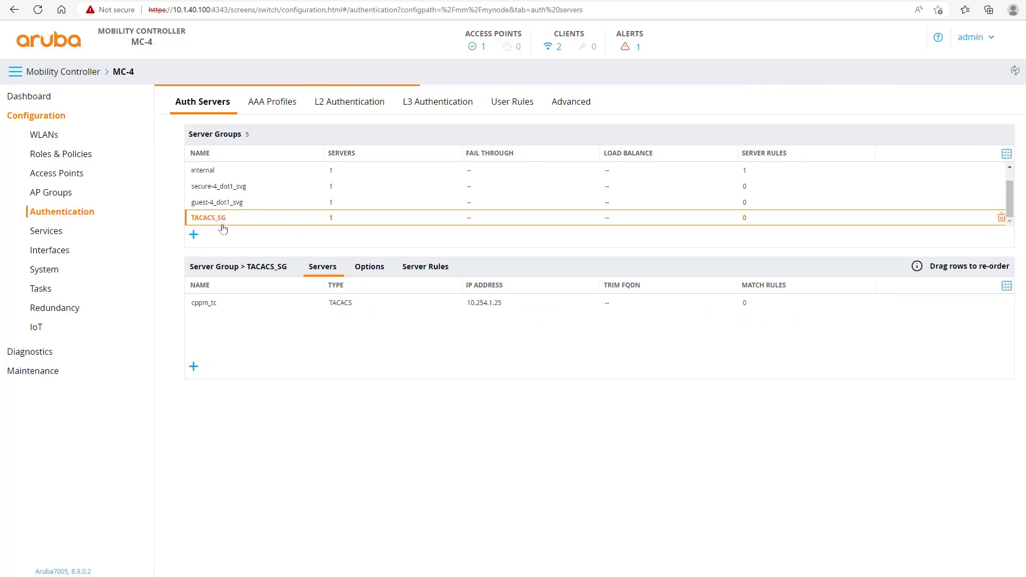
Step: Under System > Admin, view cppm_tc in TACACS_SG, then show Admin Authentication Options
click(204, 308)
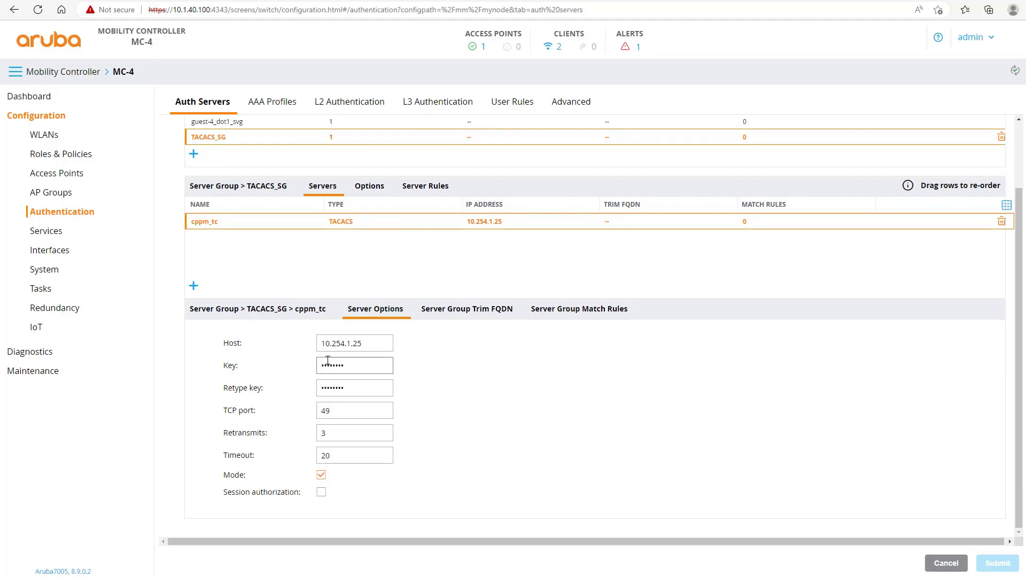
click(47, 273)
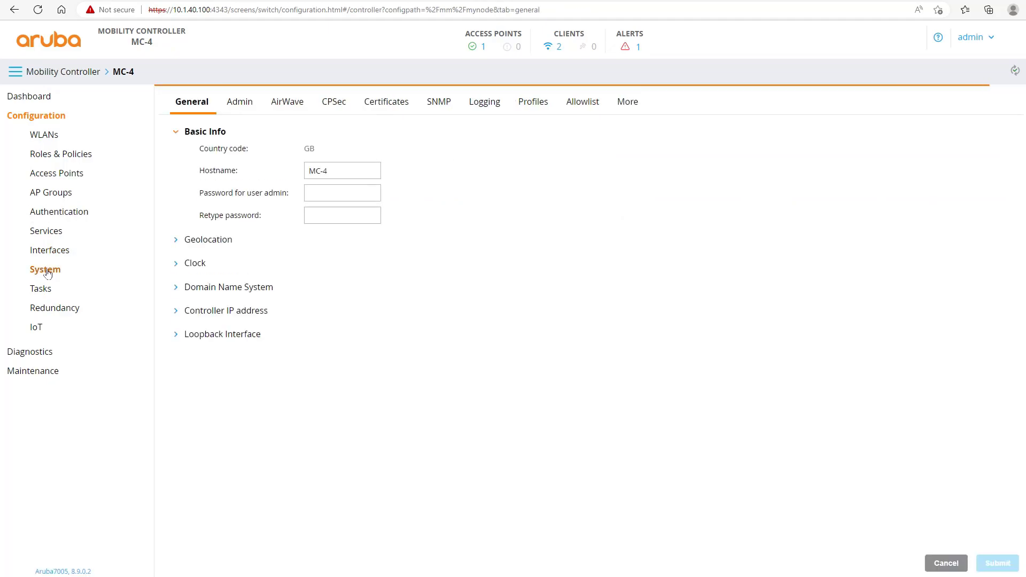
click(231, 102)
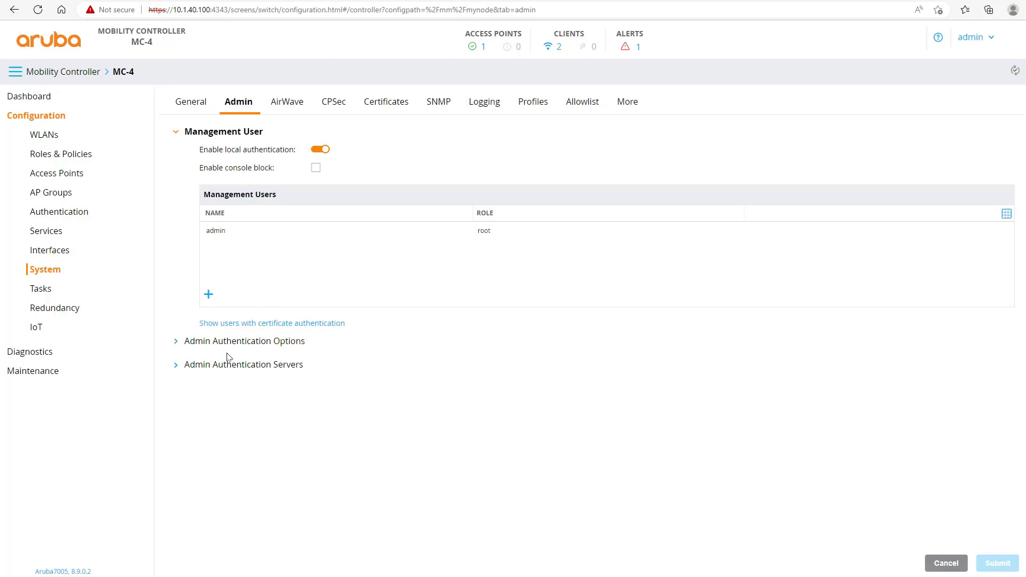
click(182, 369)
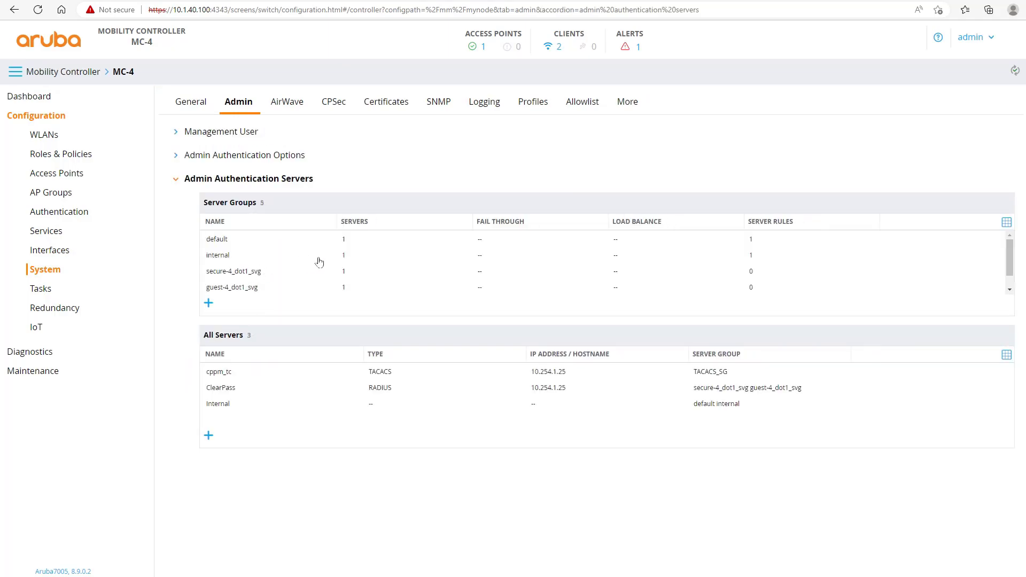
scroll(322, 267, down, 1)
click(250, 288)
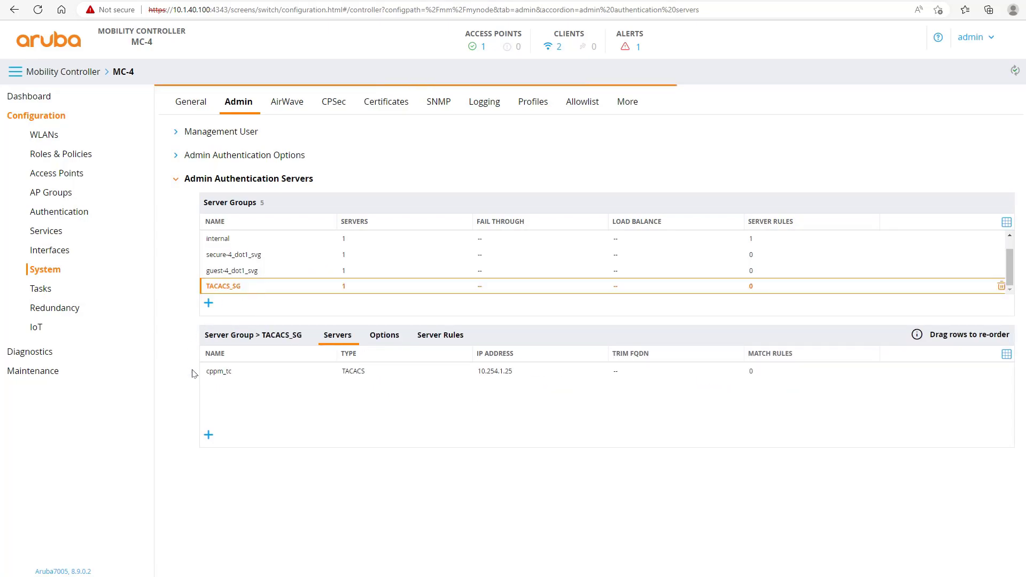
click(239, 376)
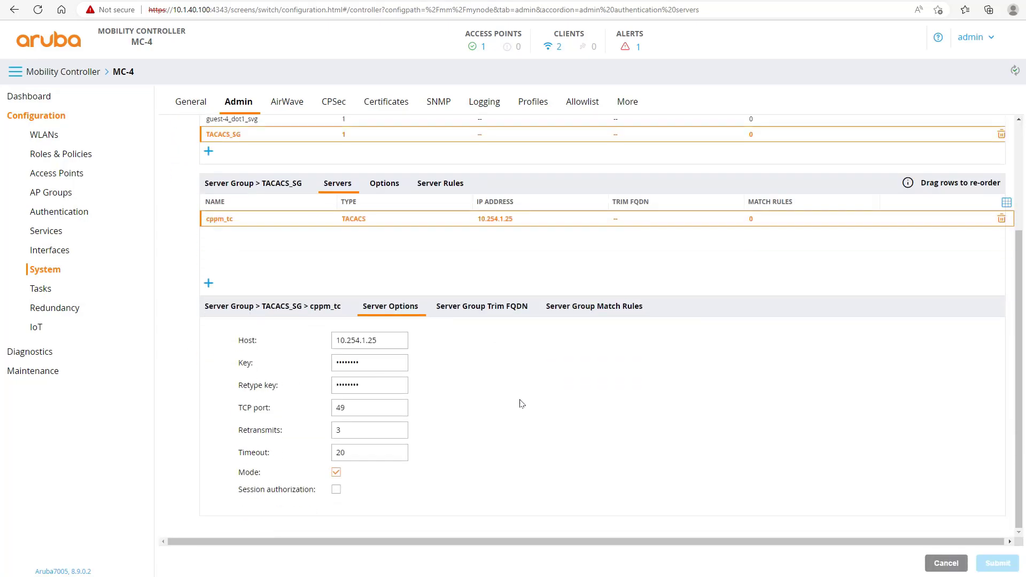
scroll(520, 403, up, 3)
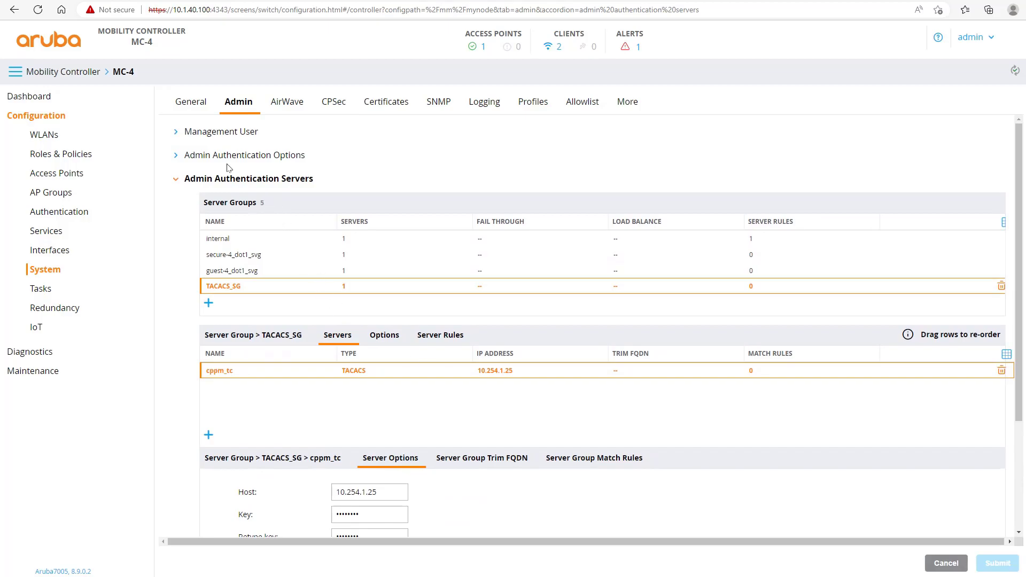
click(177, 156)
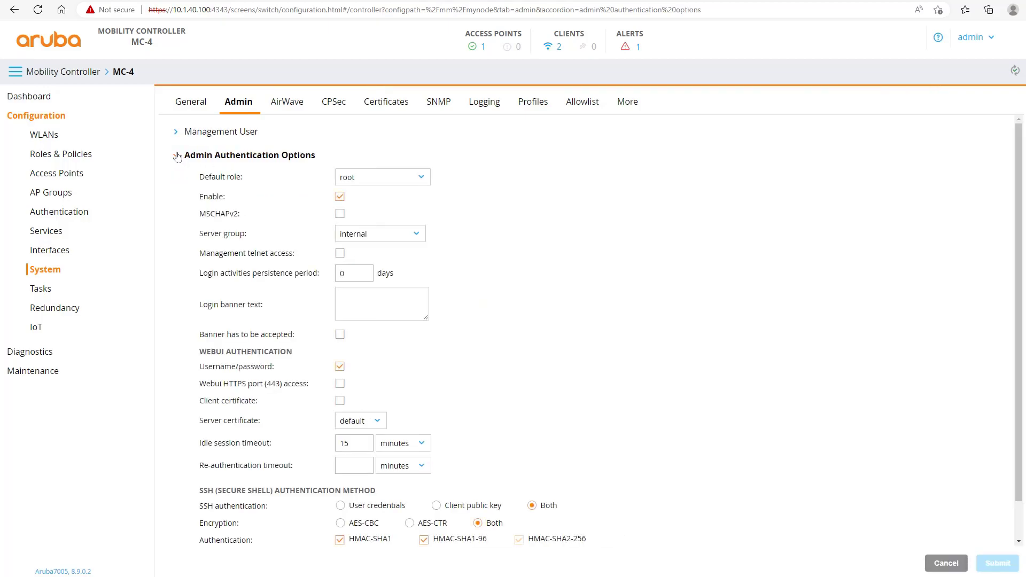
Step: Set the admin authentication server group to TACACS_SG, keeping root as the default role
click(393, 234)
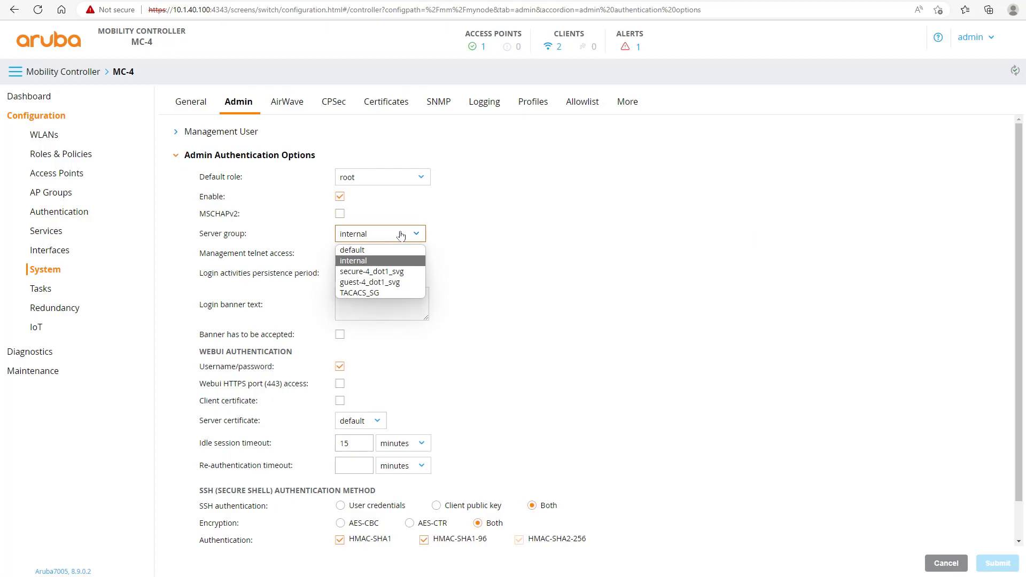
click(385, 292)
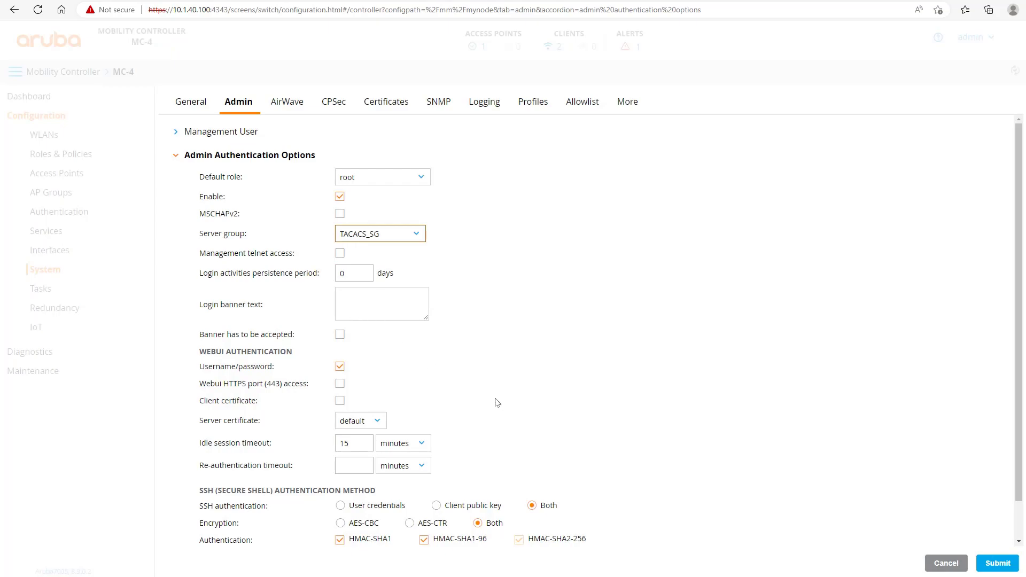
scroll(495, 403, down, 1)
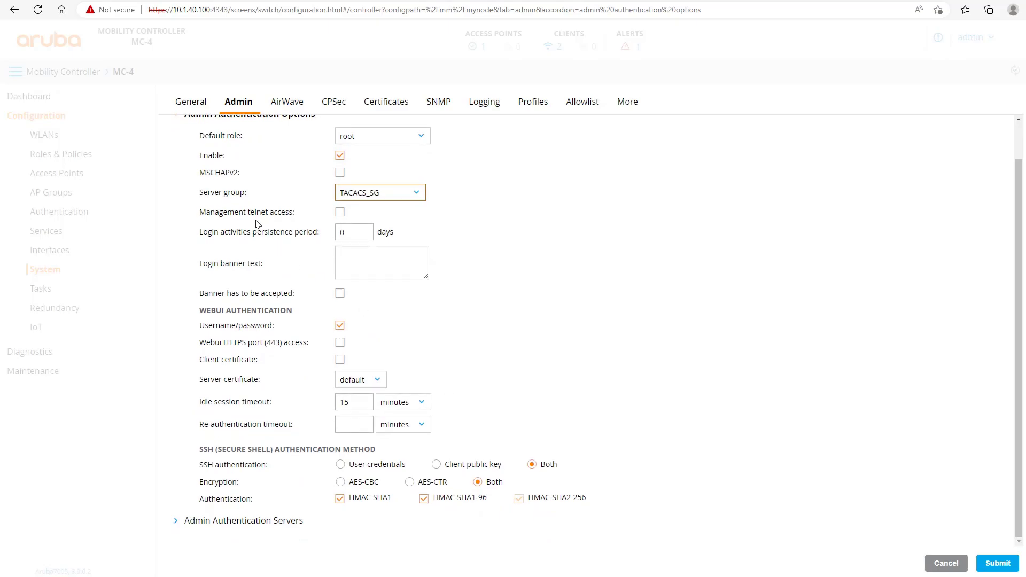
click(400, 142)
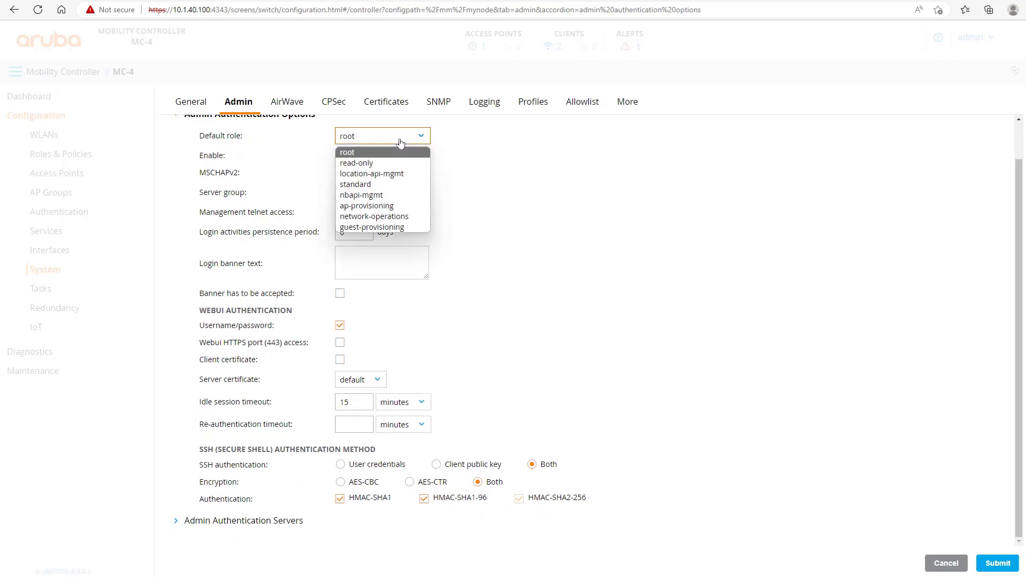
click(384, 155)
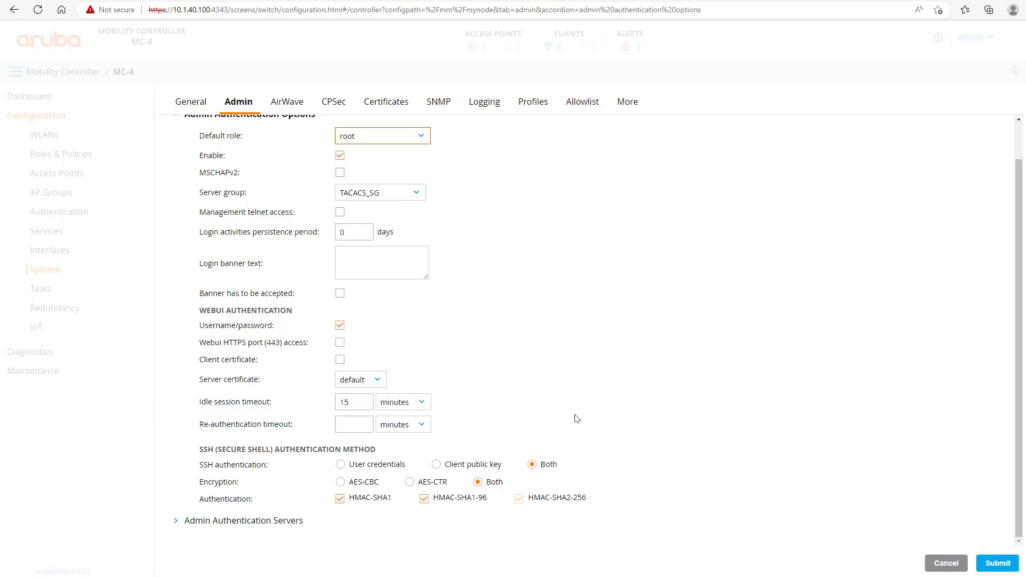
Step: Submit the admin authentication change and deploy the pending changes to MC-4
click(997, 563)
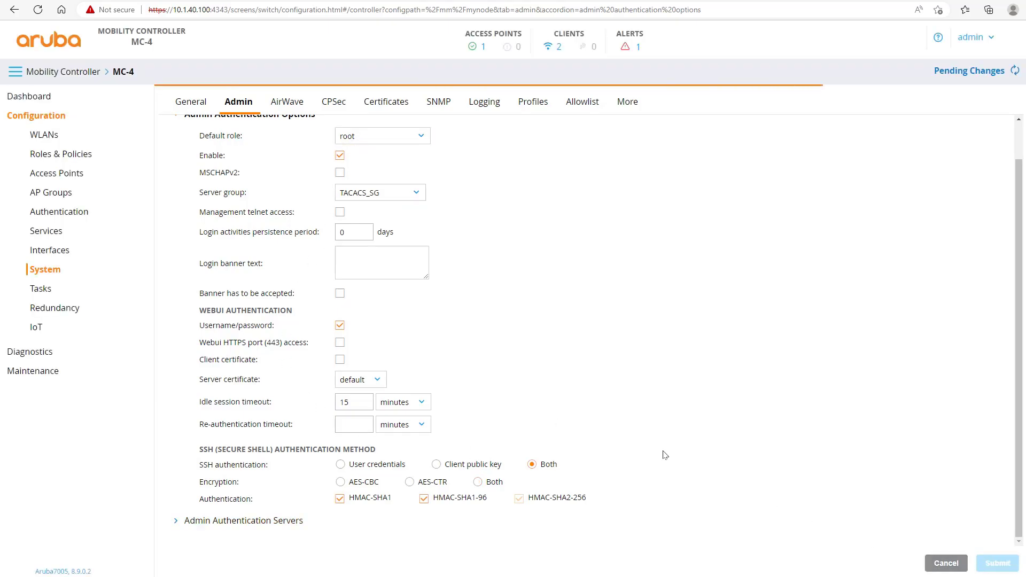
click(959, 72)
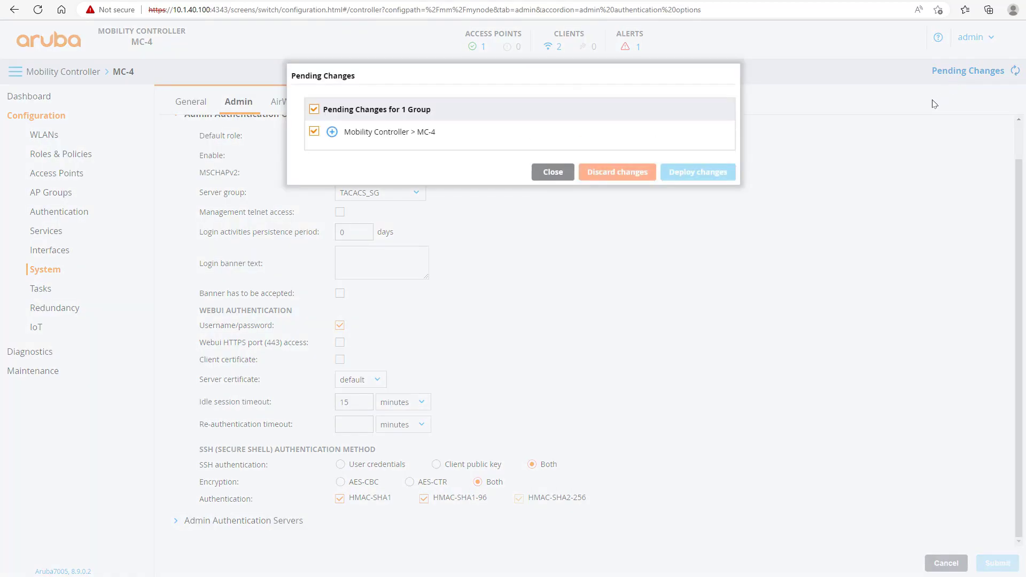
click(708, 174)
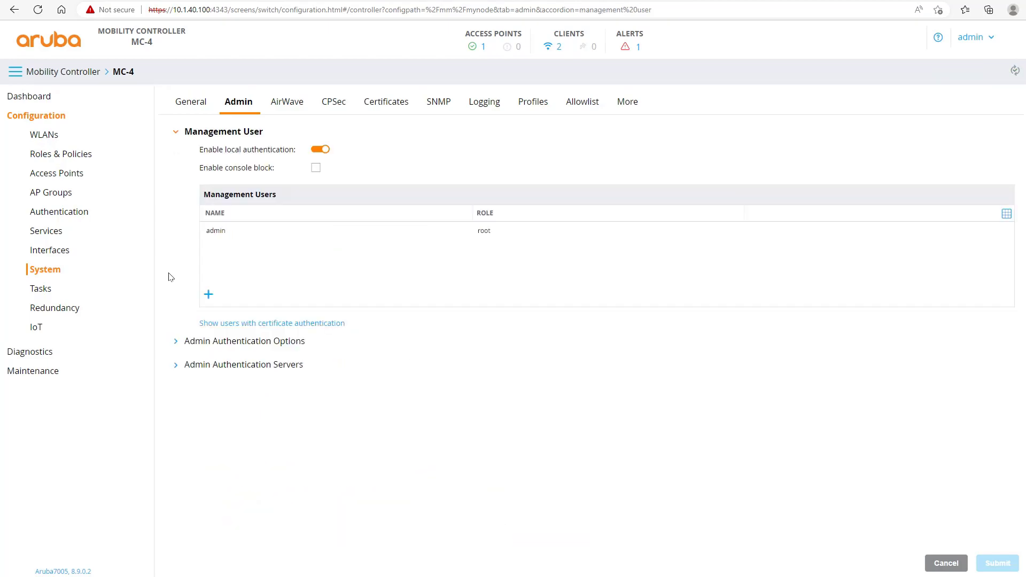
Step: Log out of the MC-4 admin session from the account menu, confirming the logout
click(980, 43)
click(965, 110)
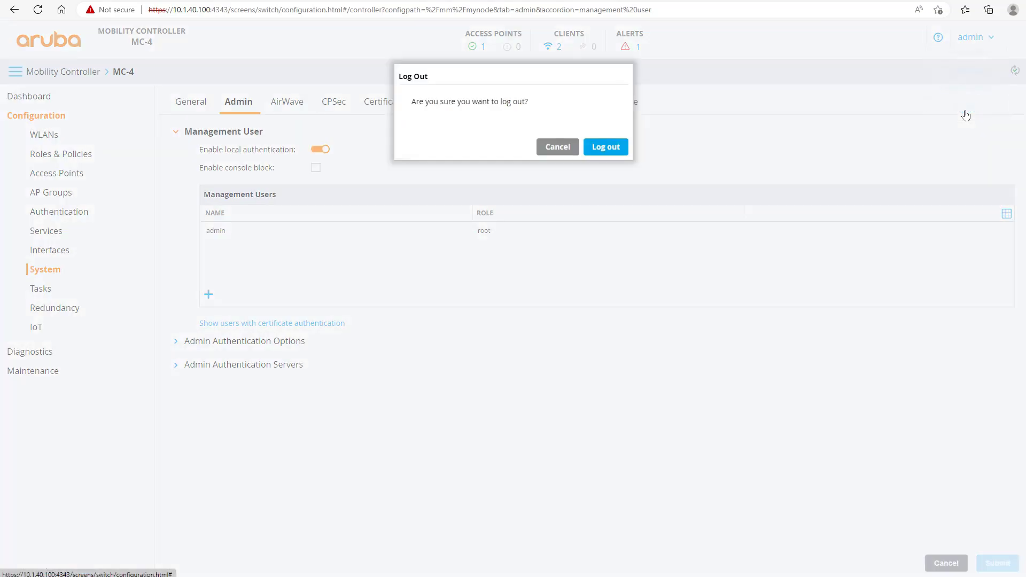
click(620, 148)
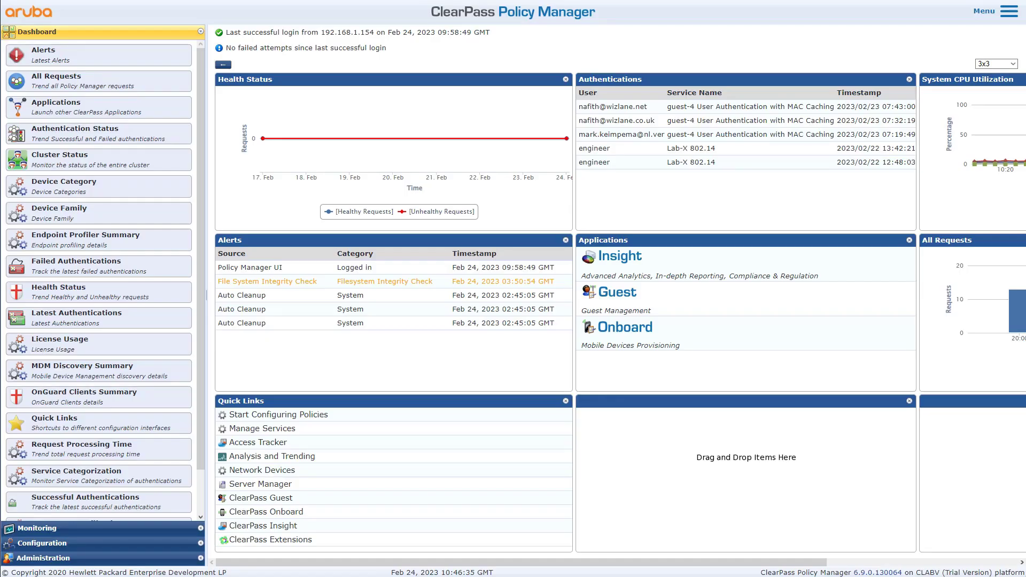
Step: Go to Monitoring > Live Monitoring > Access Tracker, then open the Event Viewer
click(76, 531)
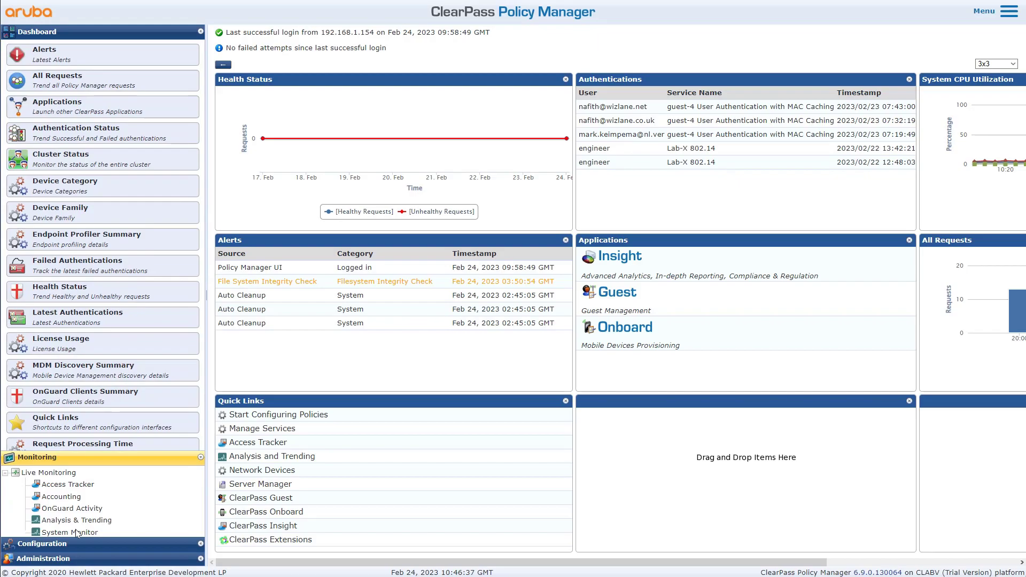
click(78, 75)
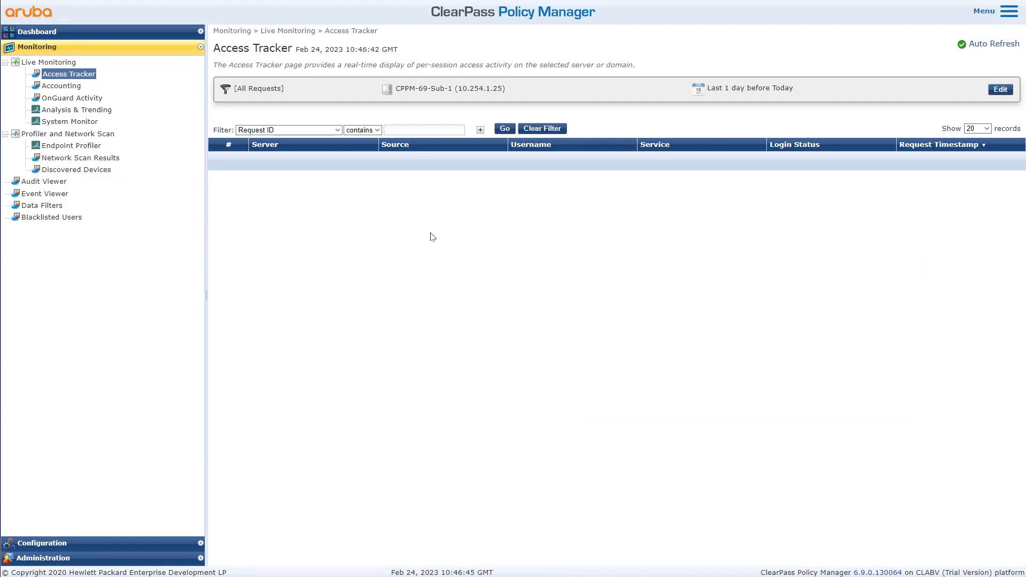
click(58, 195)
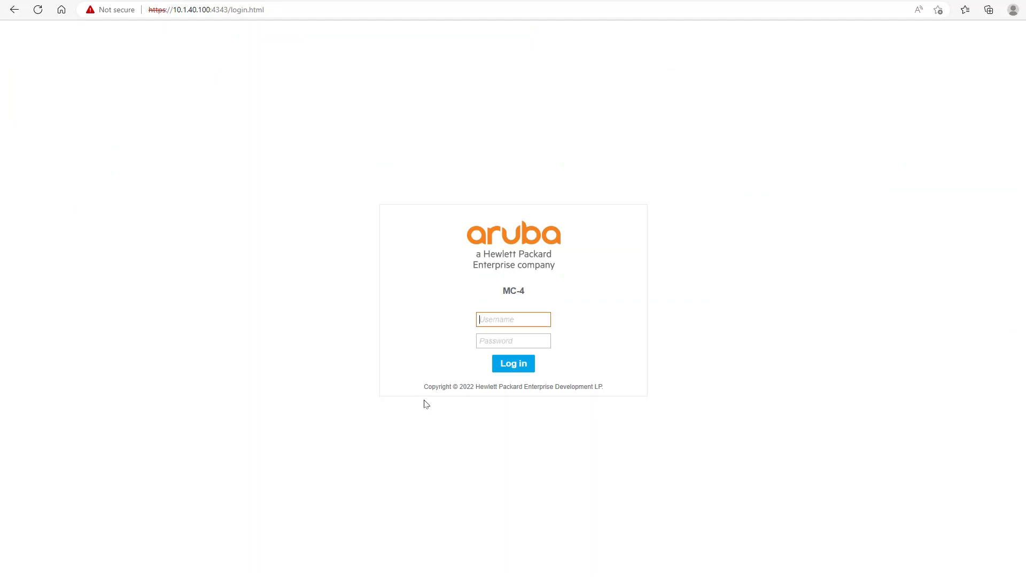
Step: Log in to the MC-4 controller as admin with the account password
text(admin)
key(Tab)
text(******)
key(Return)
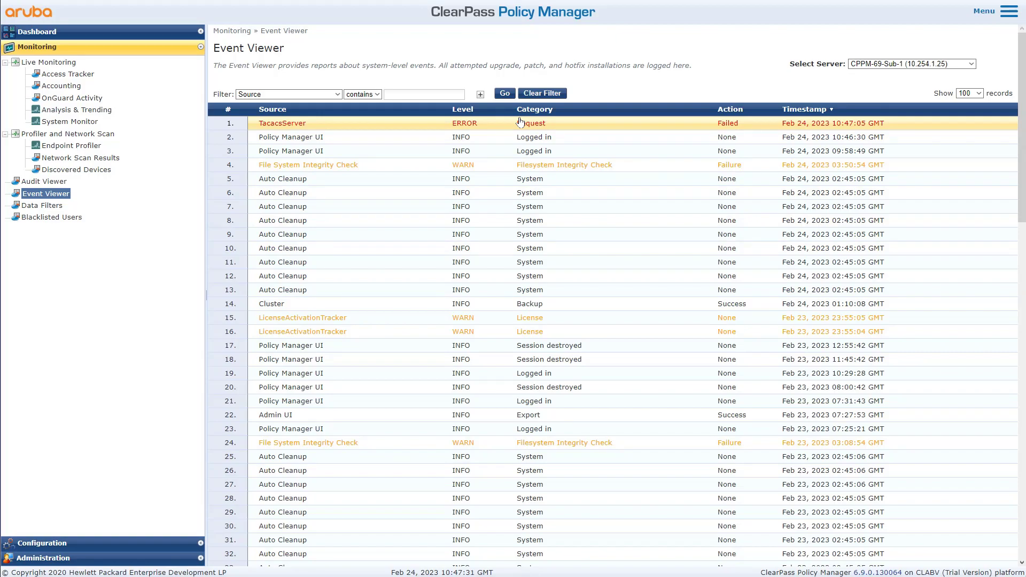
Step: Read the TacacsServer error showing MC-4's shared-secret mismatch, then expand Configuration
click(436, 125)
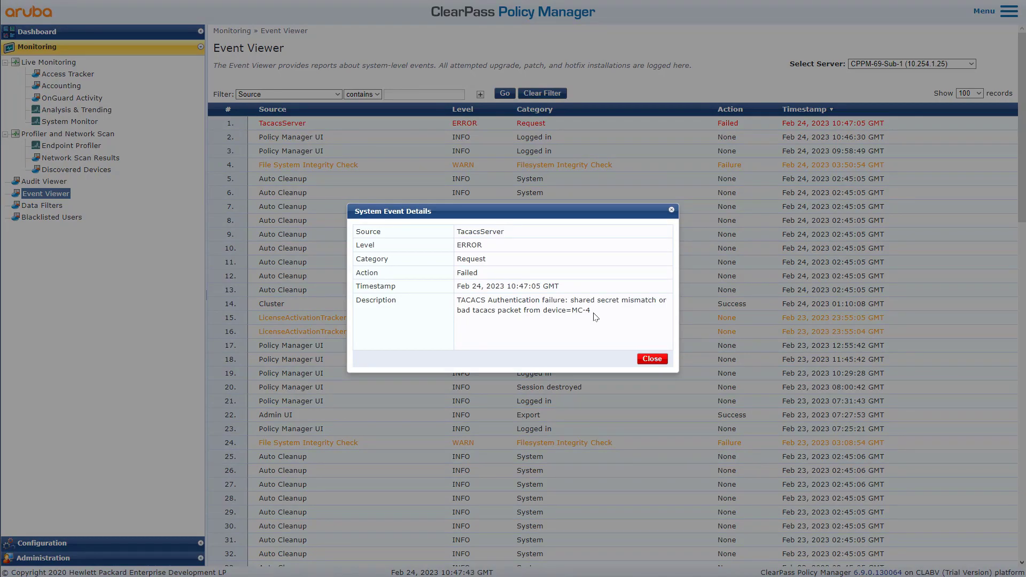
click(649, 359)
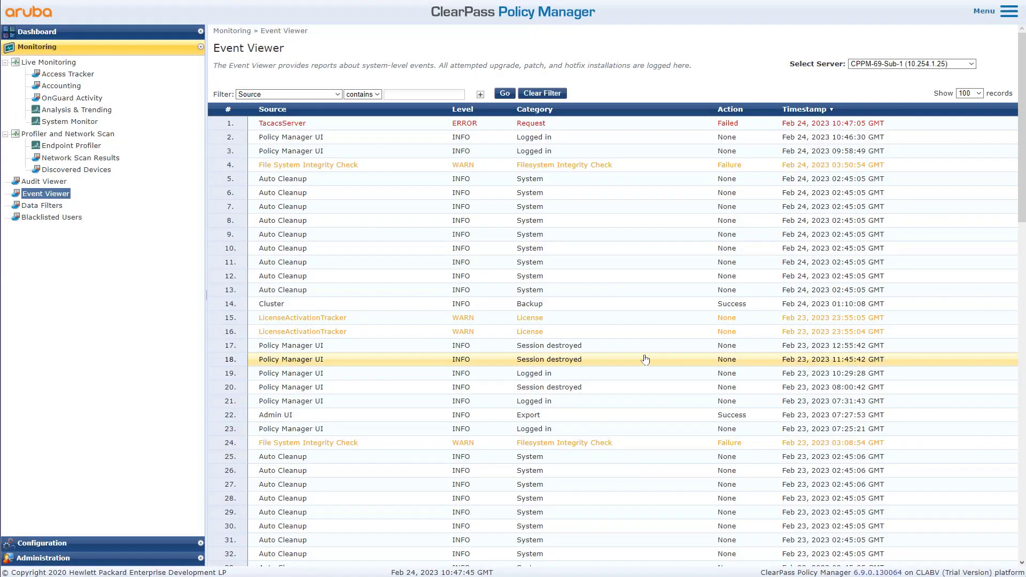
click(51, 544)
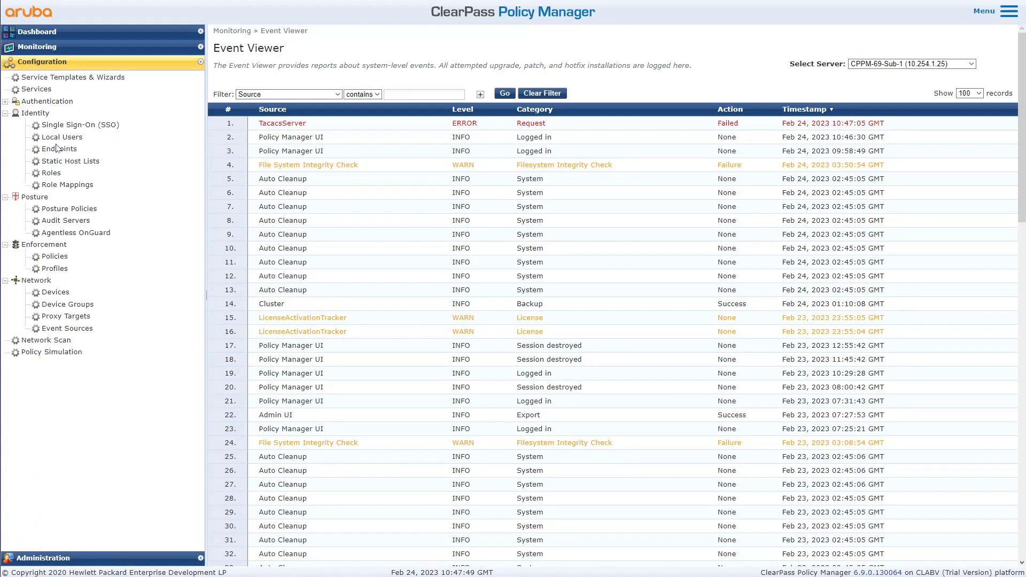
Step: Enter and verify a new TACACS+ shared secret on the MC-4 network device and save it
click(56, 292)
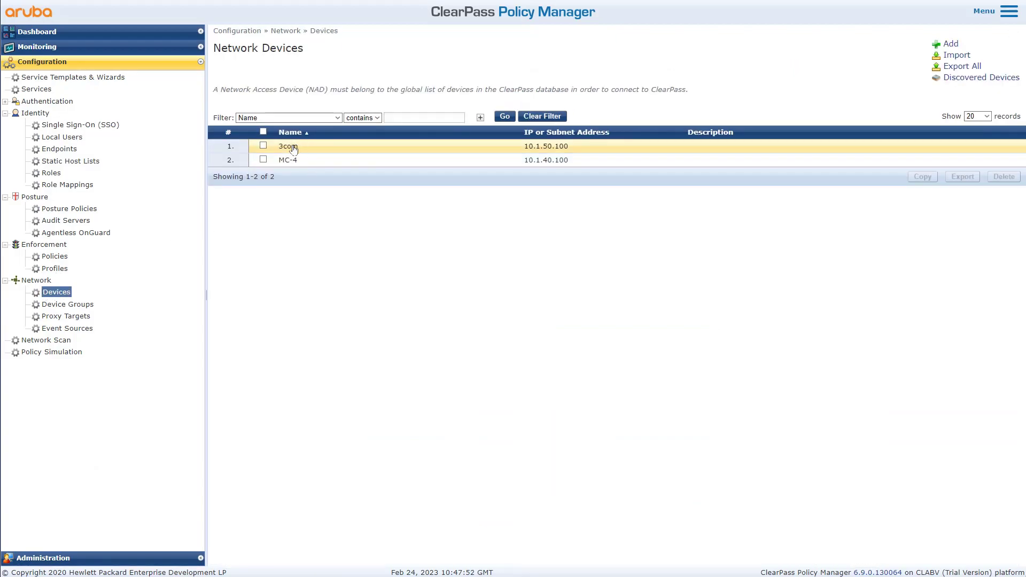
click(560, 162)
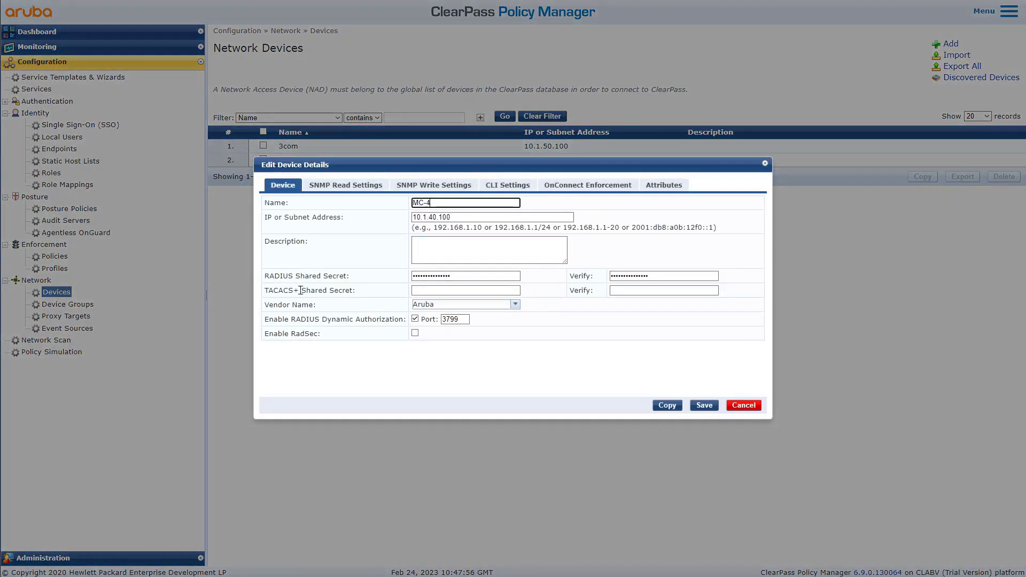
click(432, 289)
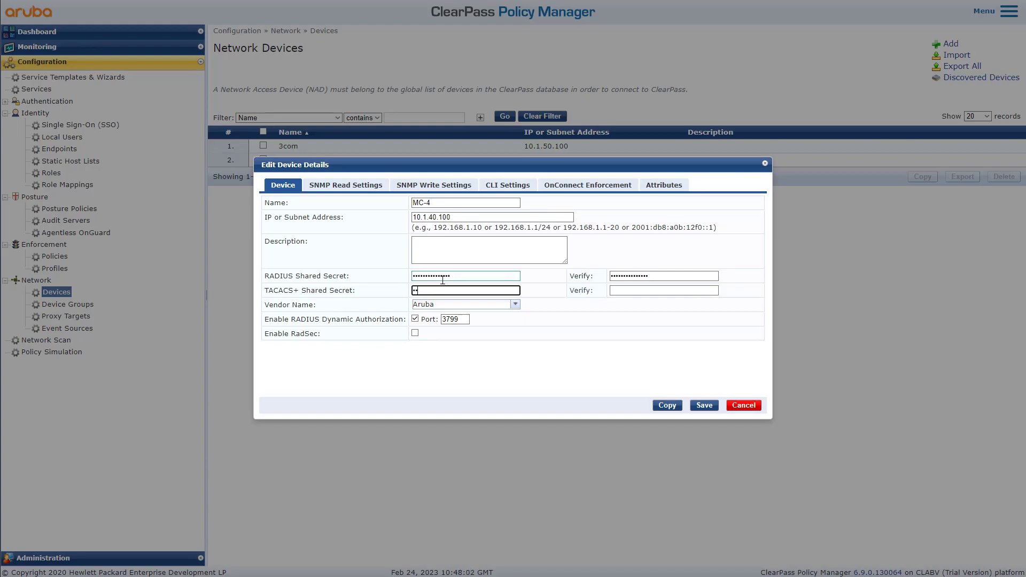
text(•••••••••••••••)
key(Tab)
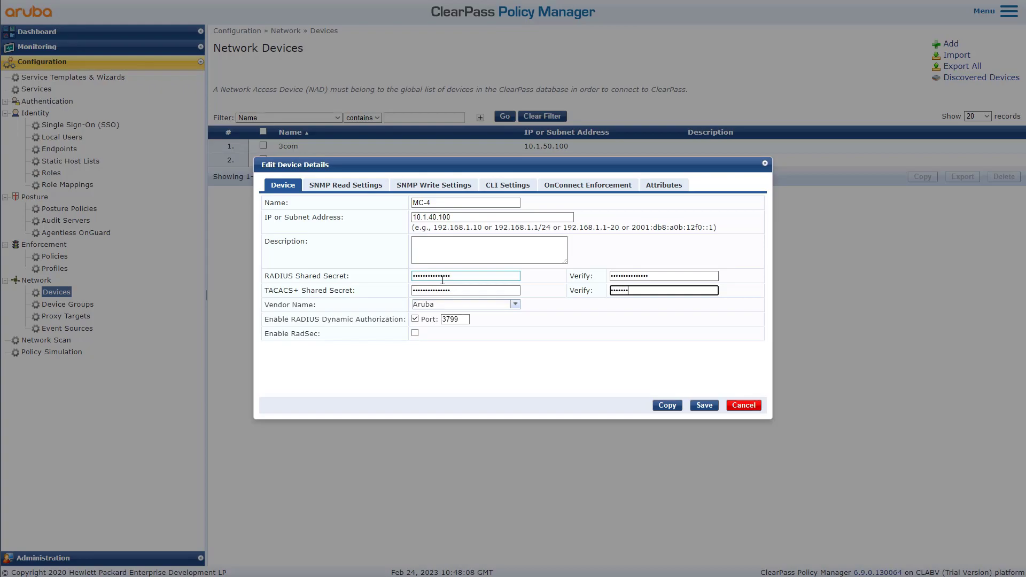
text(••••••••)
click(704, 406)
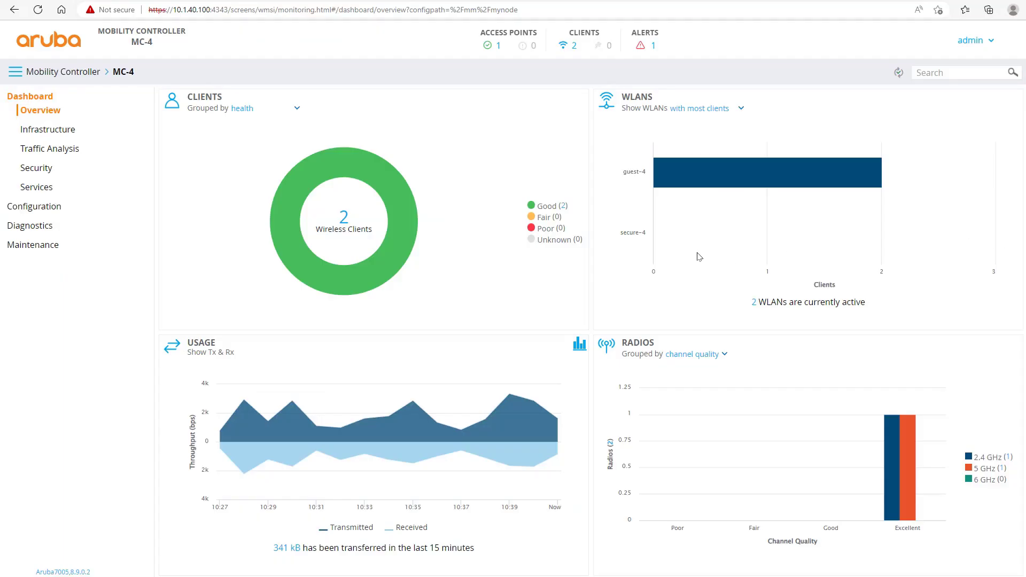
Step: Open the cppm_tc server options in TACACS_SG under Configuration > Authentication > Auth Servers
click(43, 207)
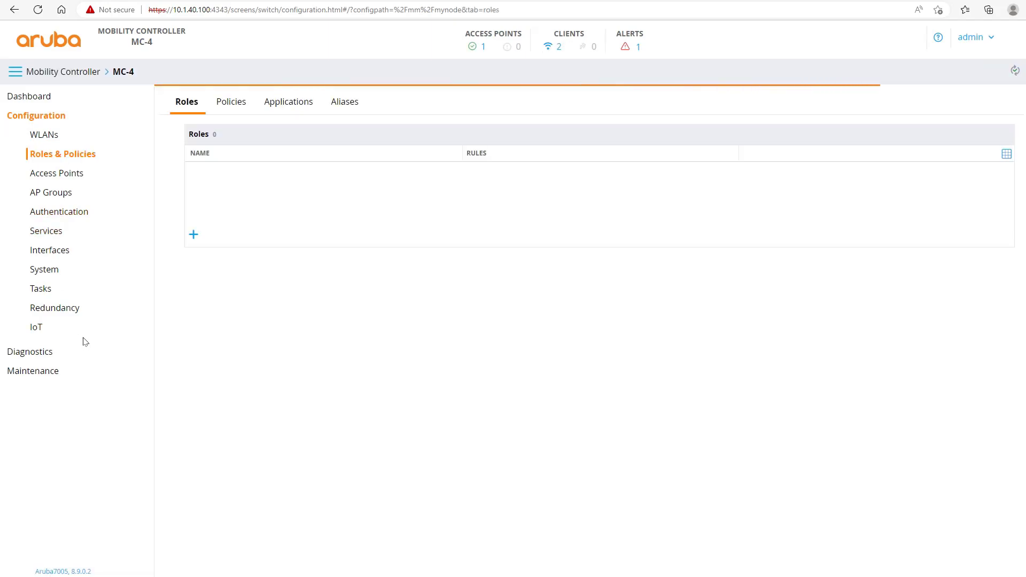
click(78, 212)
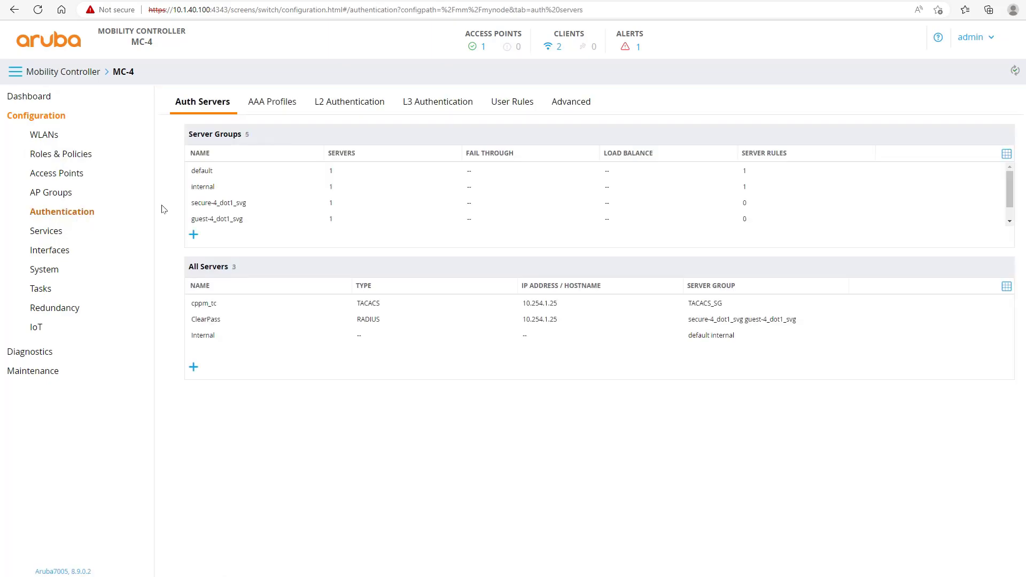
scroll(247, 213, down, 1)
click(231, 218)
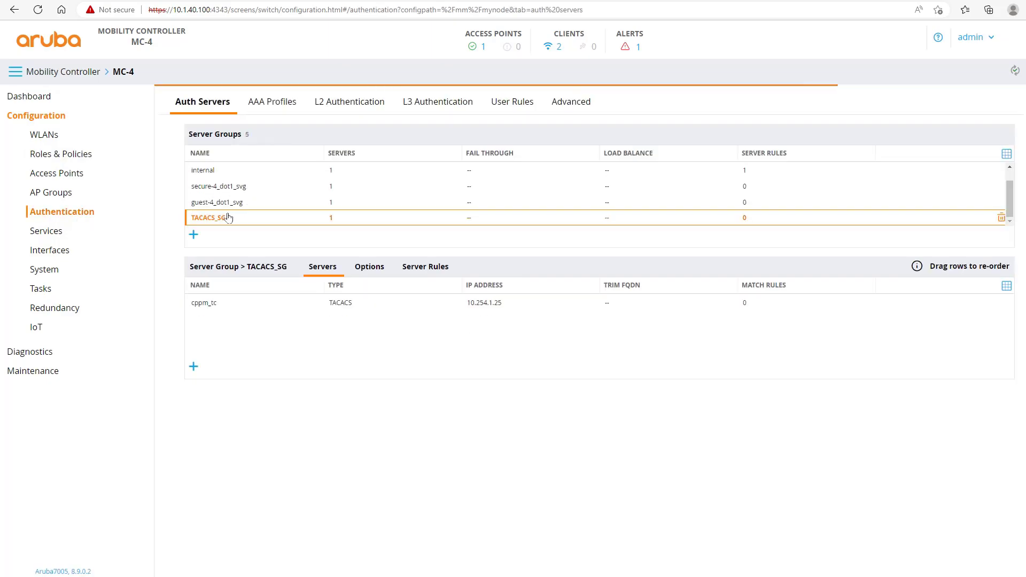
click(231, 307)
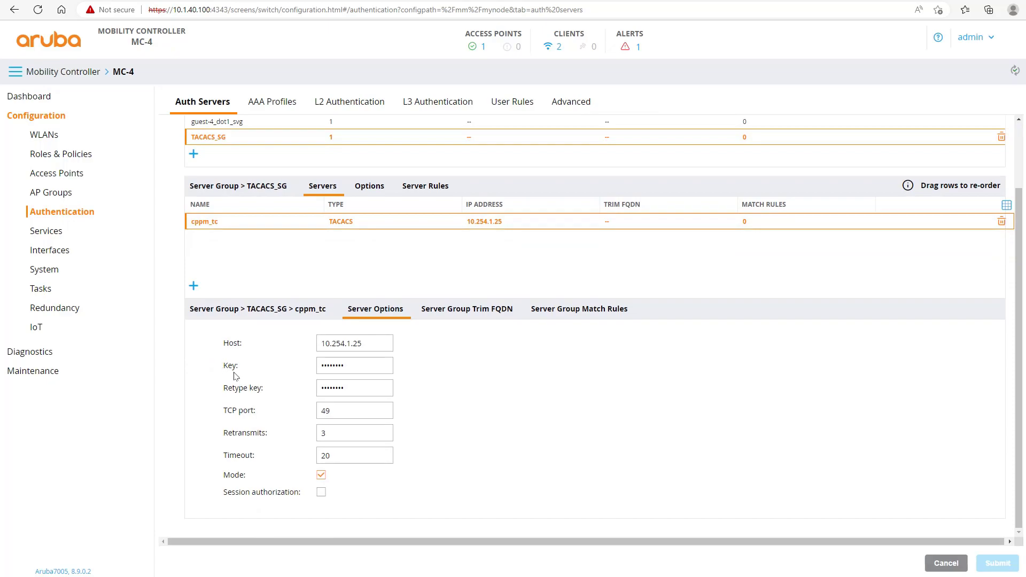
Step: Replace the cppm_tc key and retyped key to match ClearPass, then submit and deploy
double_click(376, 368)
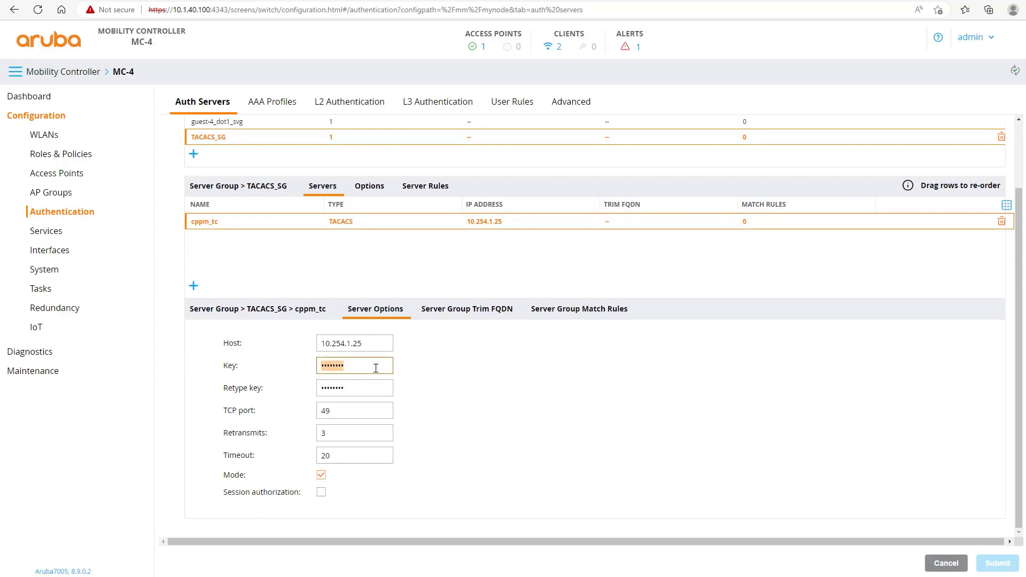
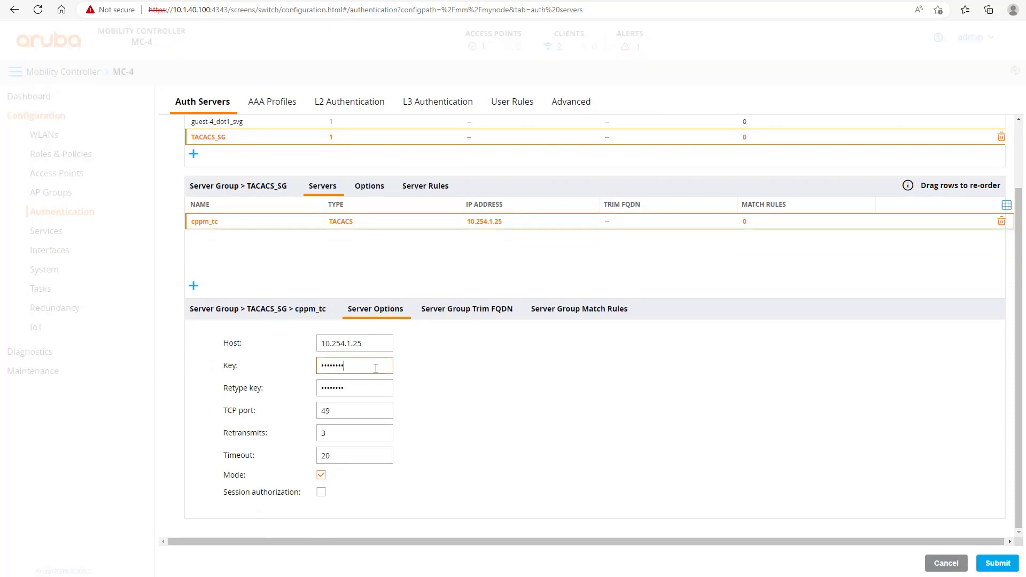
key(Tab)
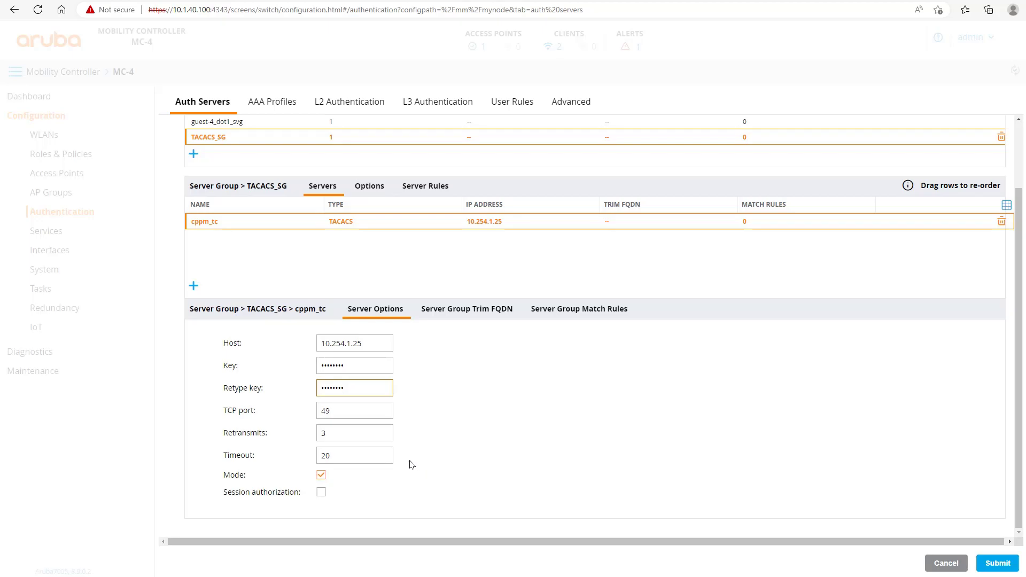
click(992, 563)
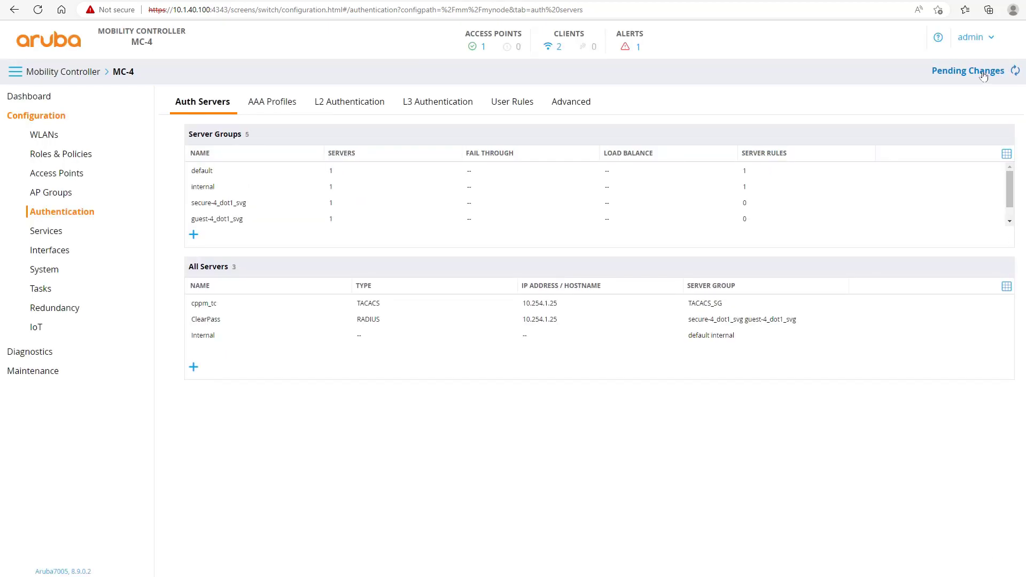
click(984, 75)
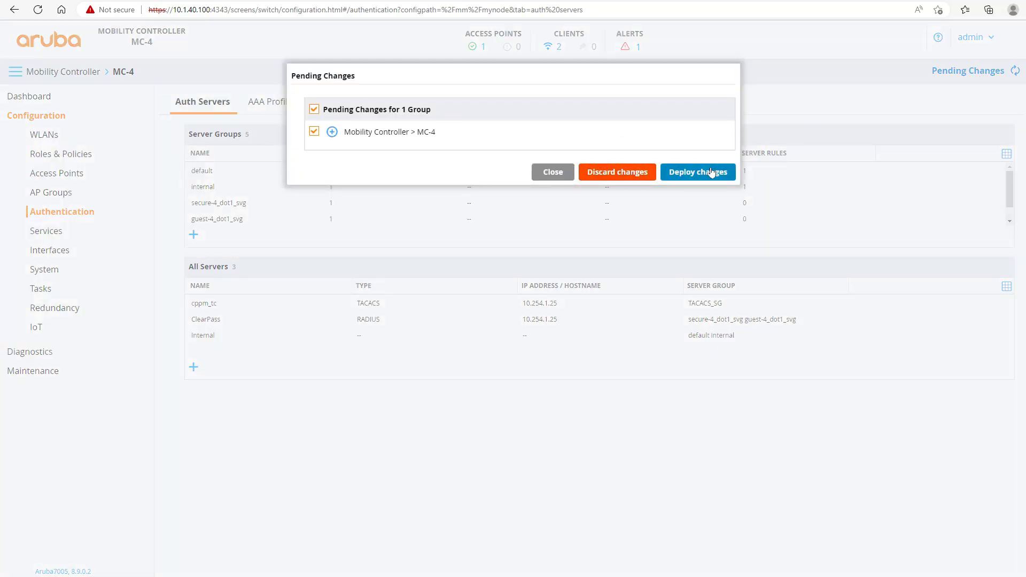
click(711, 172)
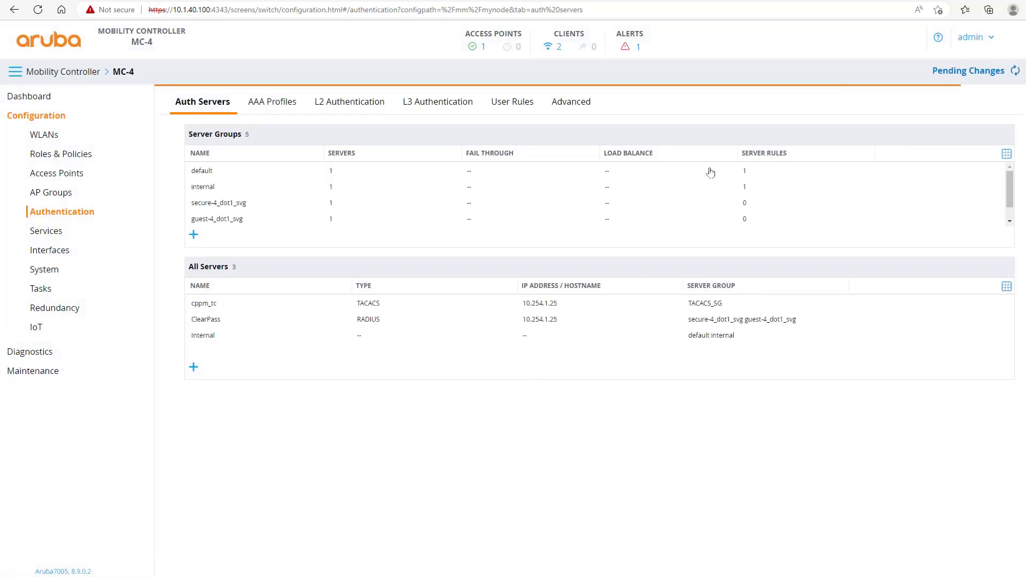
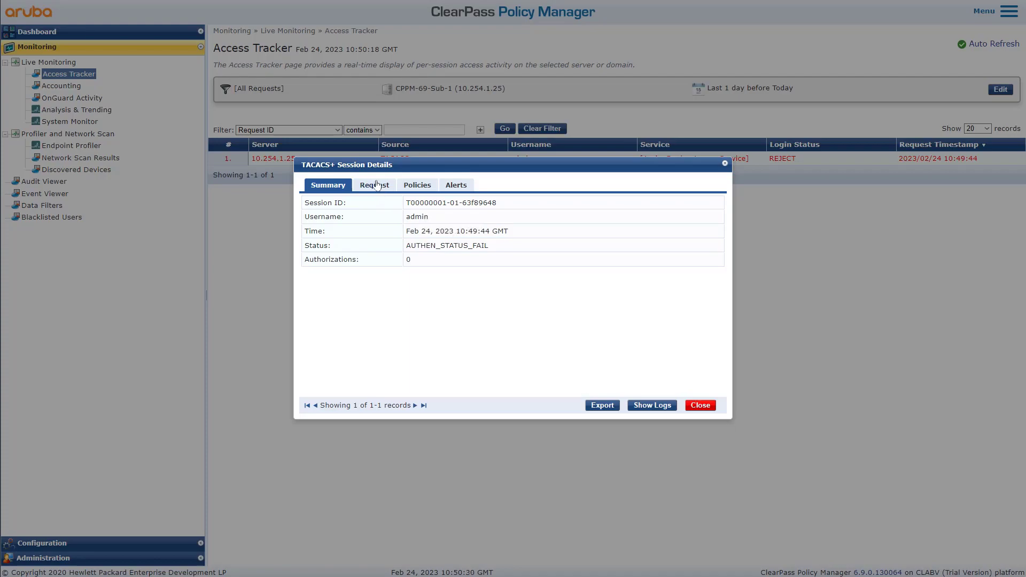
Step: Review the rejected request: TACACS_AUTHENTICATION from client 10.1.40.100 to remote 192.168.1.30
click(376, 186)
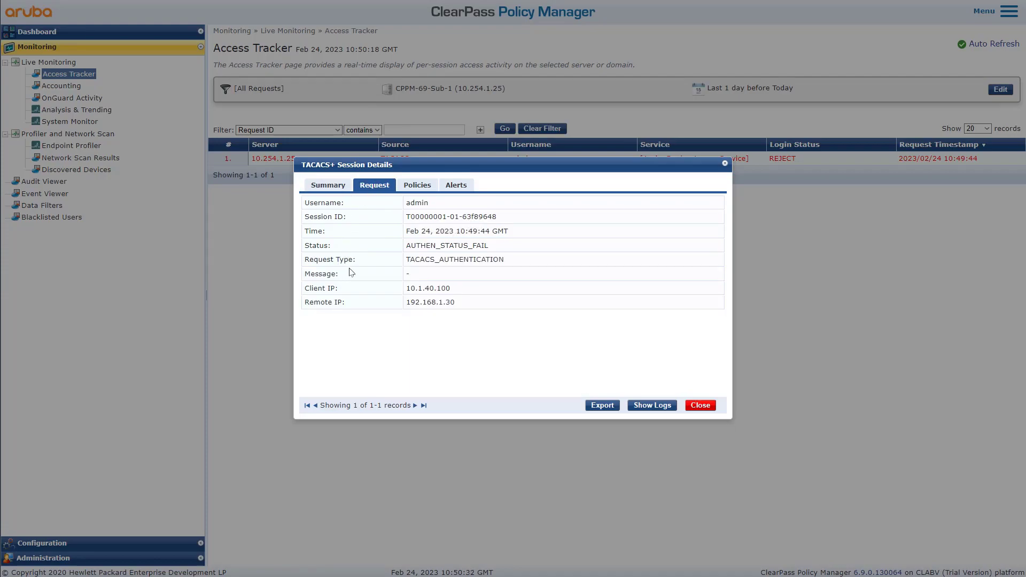
drag(357, 259, 307, 263)
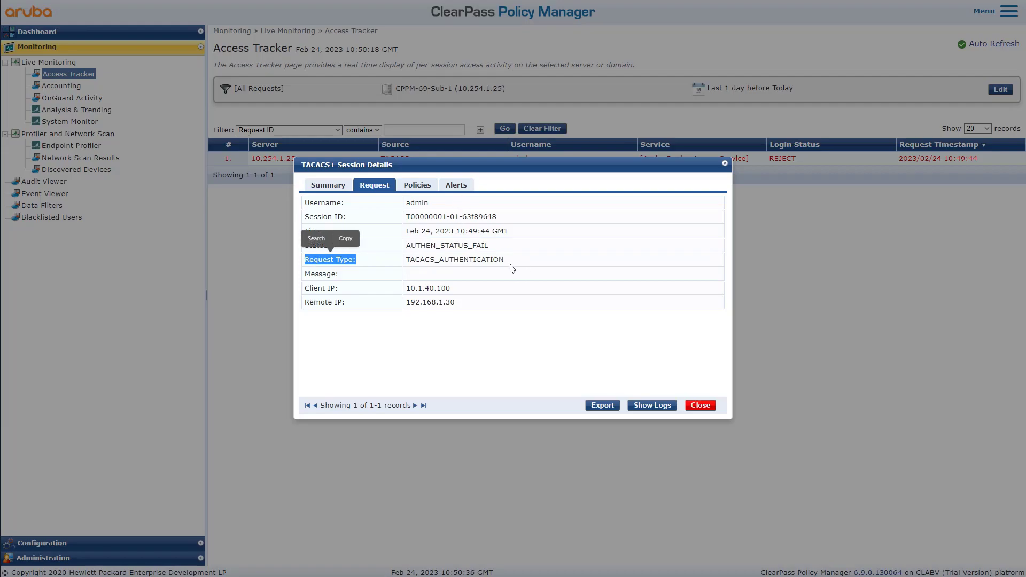
drag(506, 261, 405, 262)
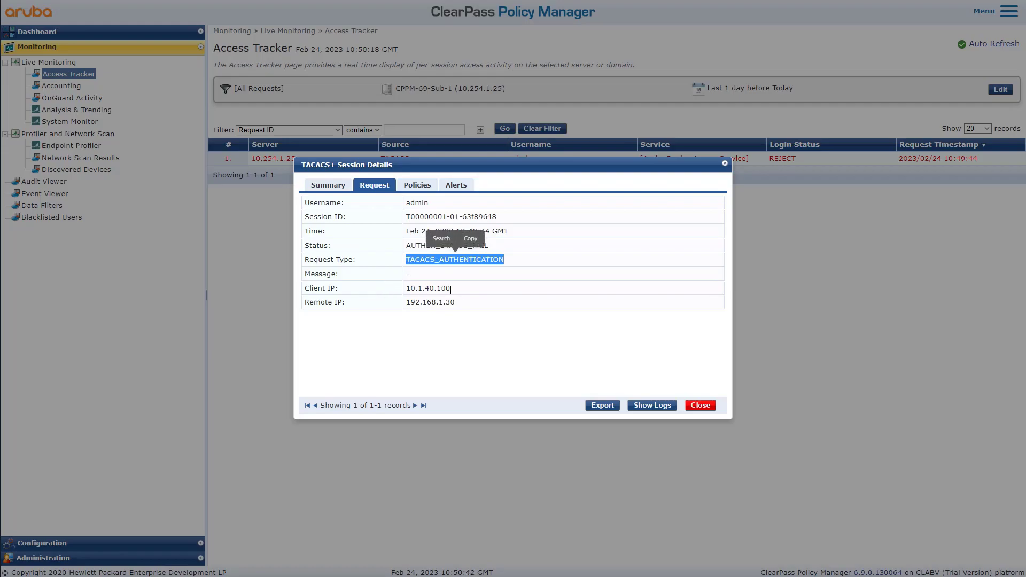
drag(451, 289, 413, 290)
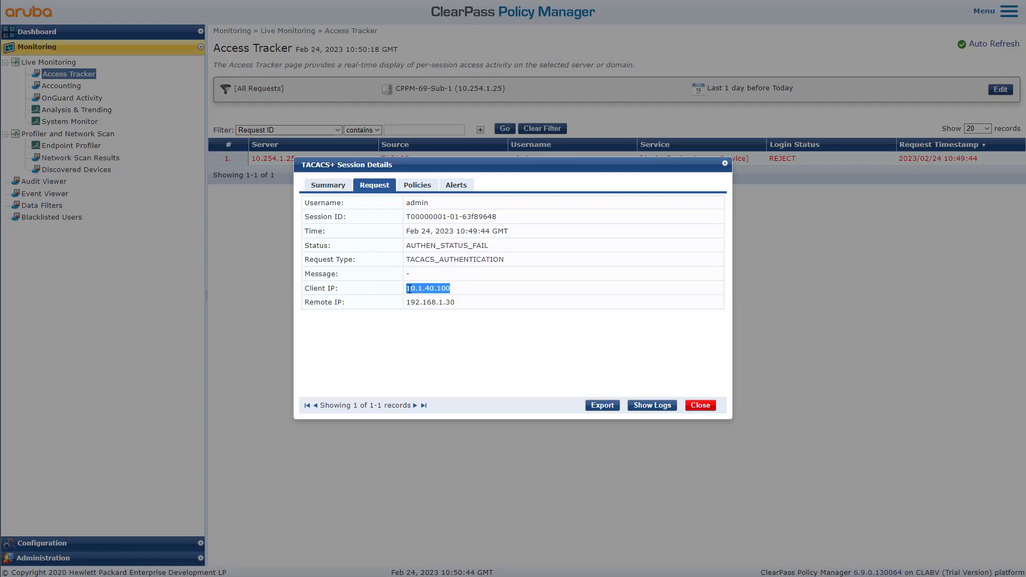
mouse_move(409, 289)
mouse_down()
mouse_move(441, 303)
mouse_move(406, 303)
mouse_up()
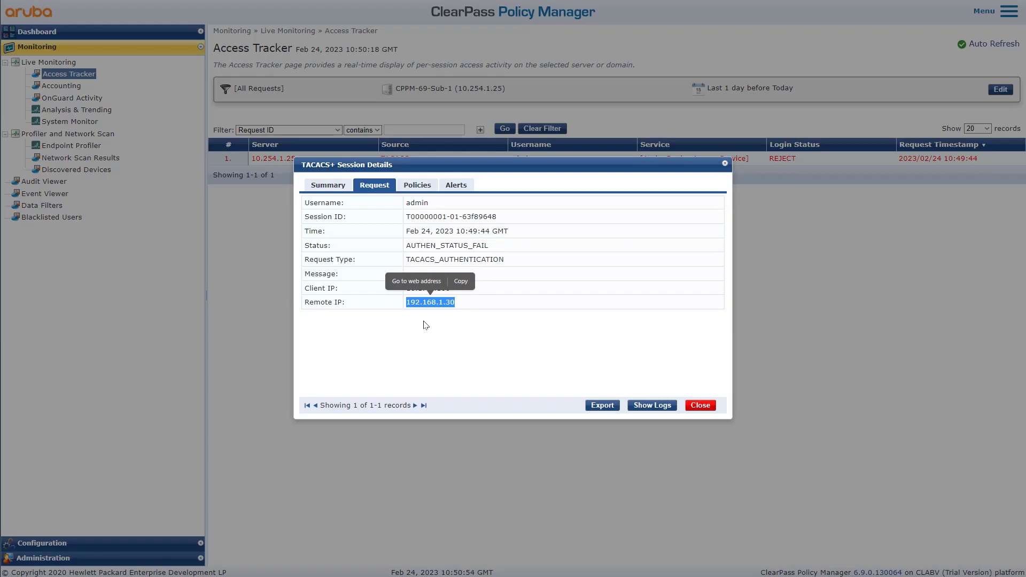
Step: Check the Alerts showing 'User not found', note the Aruba Device Access Service, and close the details
click(449, 186)
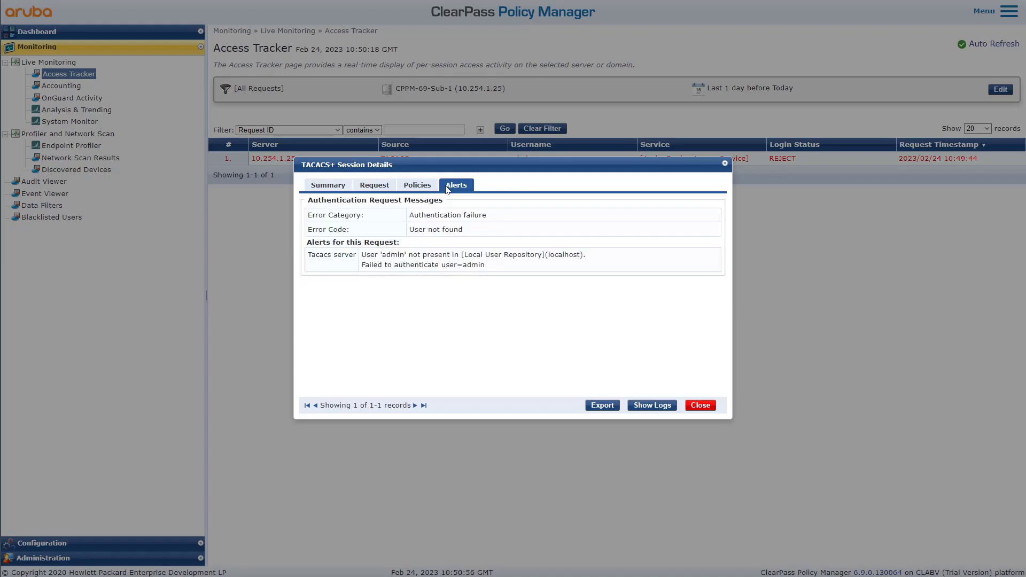
drag(463, 234, 401, 235)
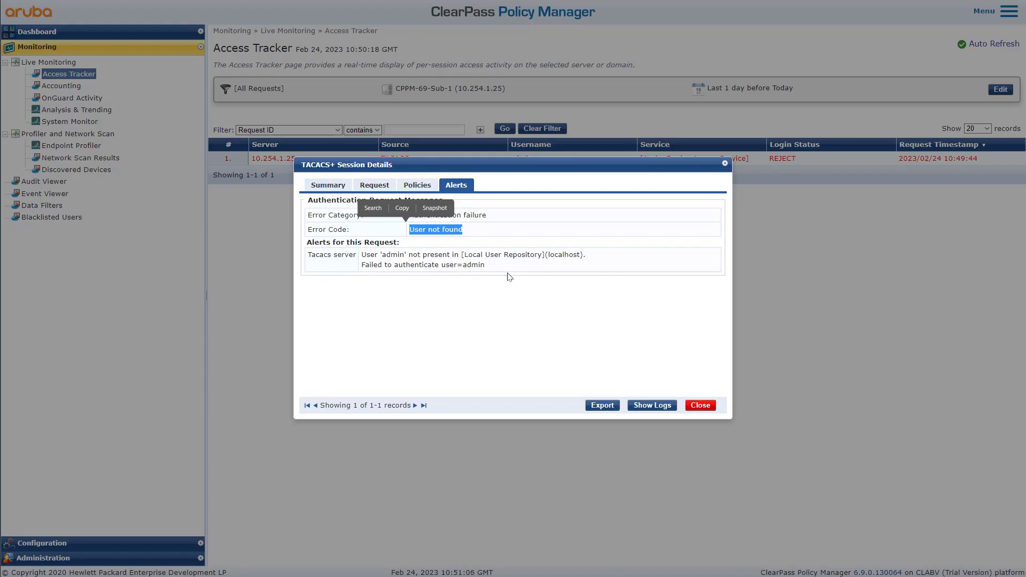
click(703, 406)
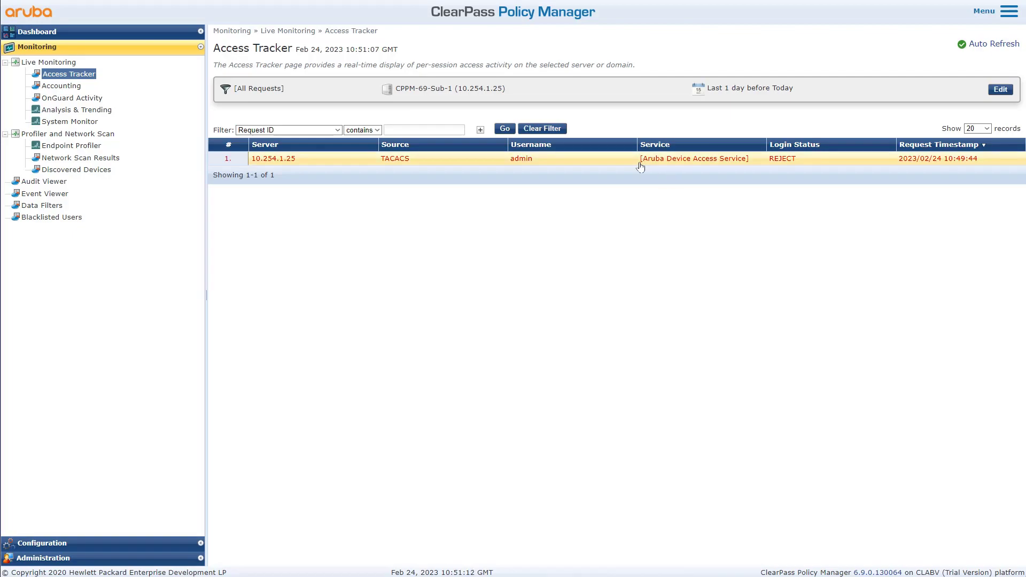
drag(640, 160, 753, 161)
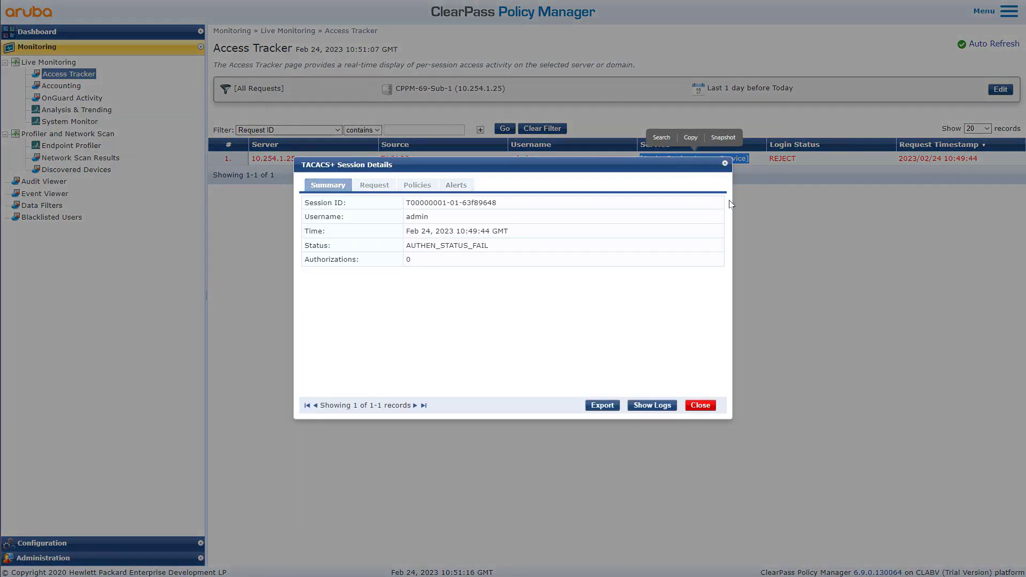
click(725, 165)
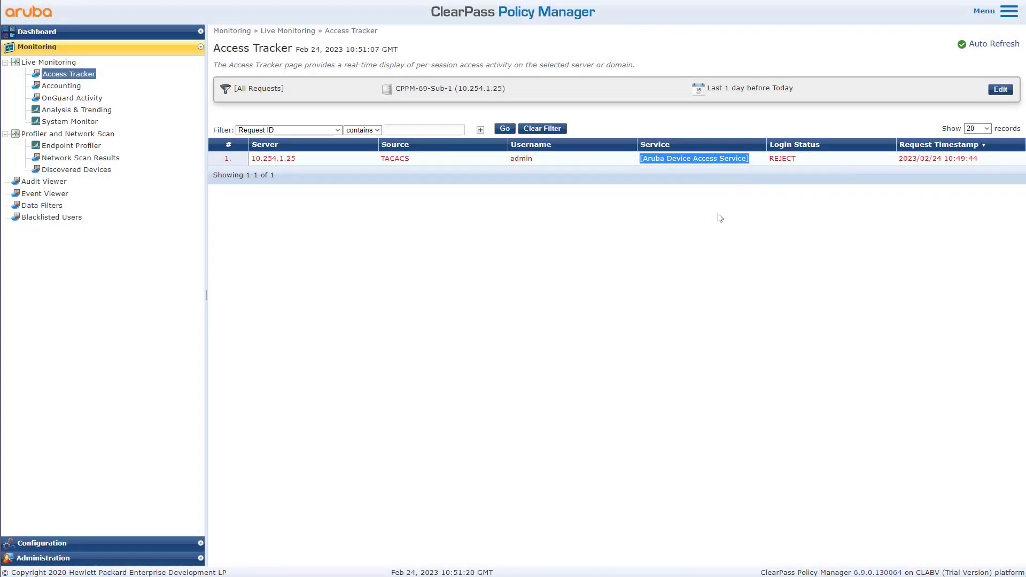
click(753, 159)
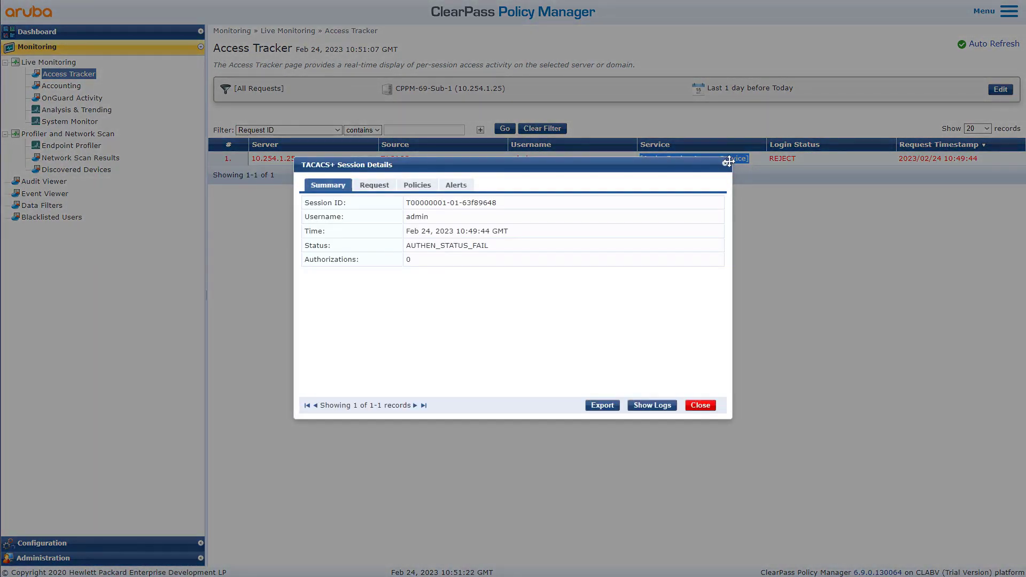
click(725, 163)
click(738, 160)
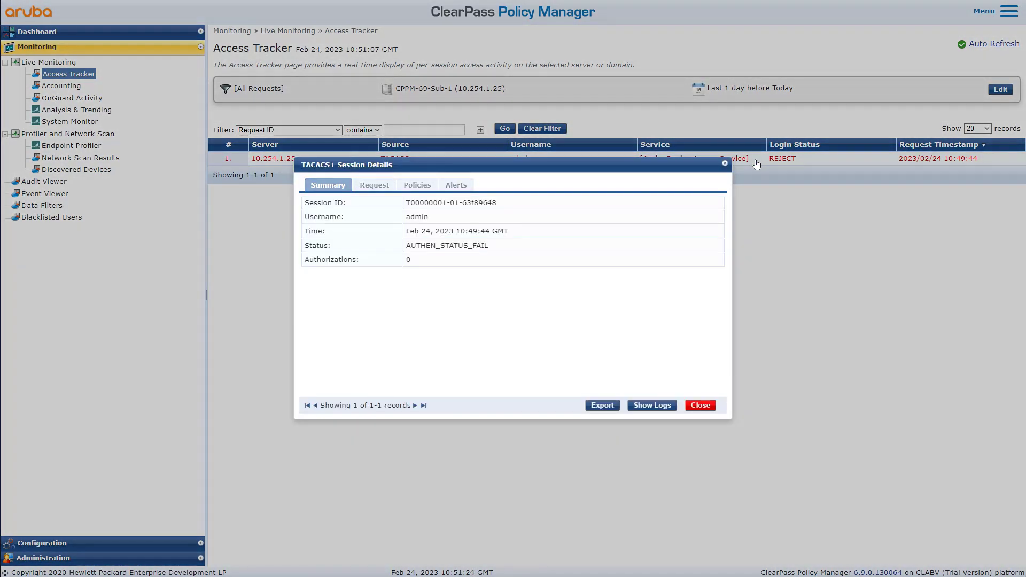
click(725, 163)
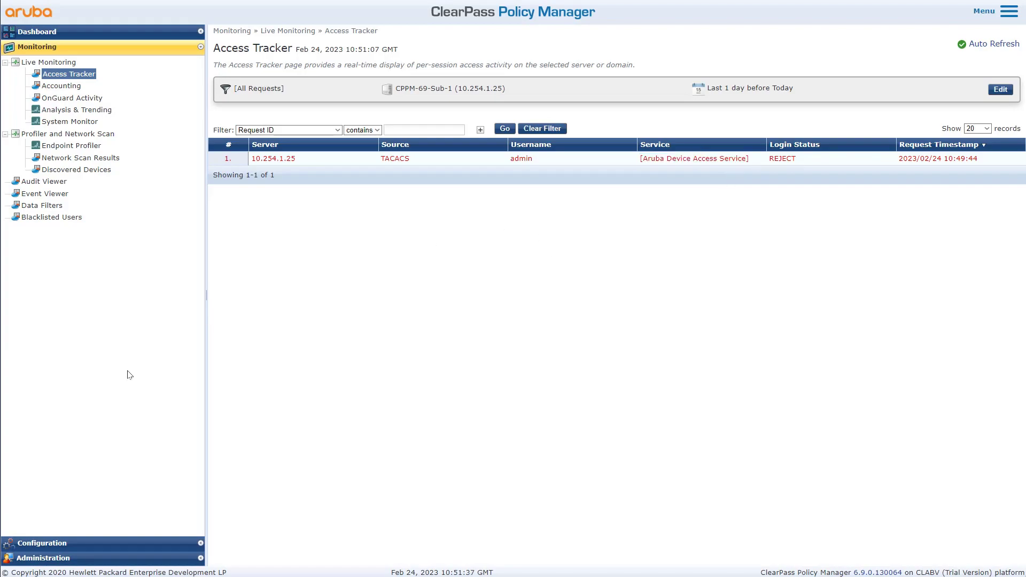
Step: Copy the Aruba Device Access Service under Configuration > Services and open the Copy_of_ service
click(43, 543)
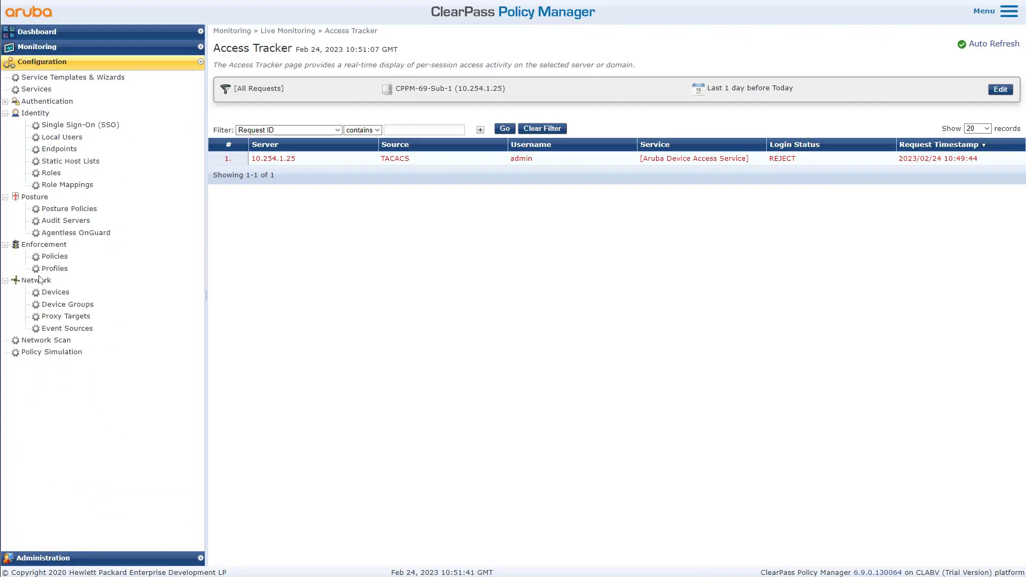
click(37, 90)
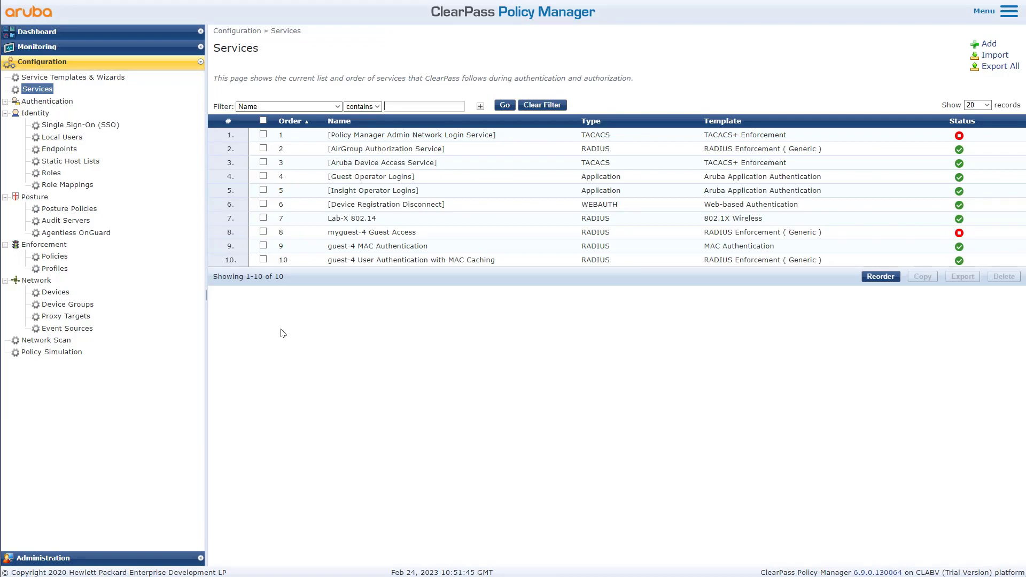
click(372, 163)
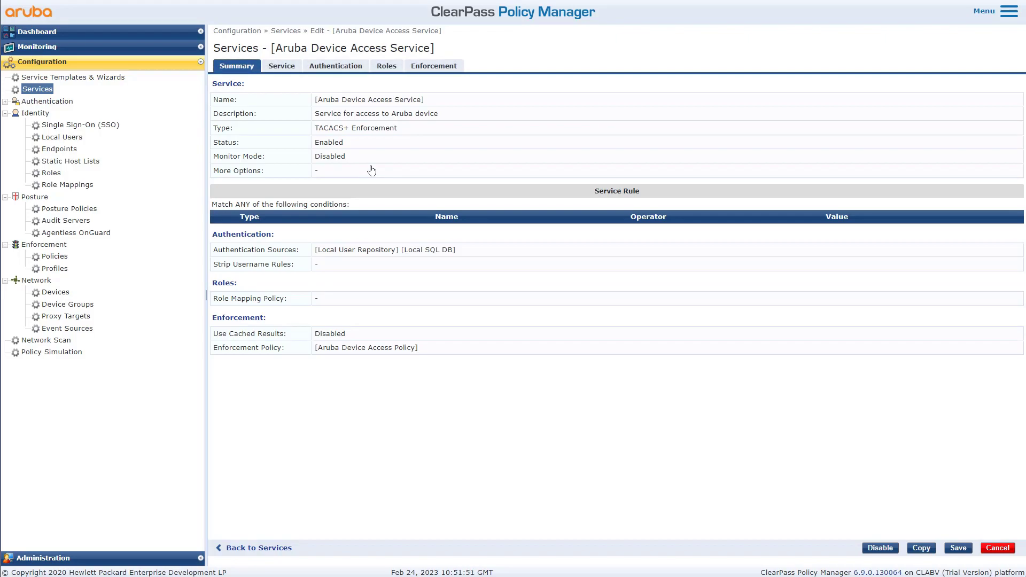
click(921, 548)
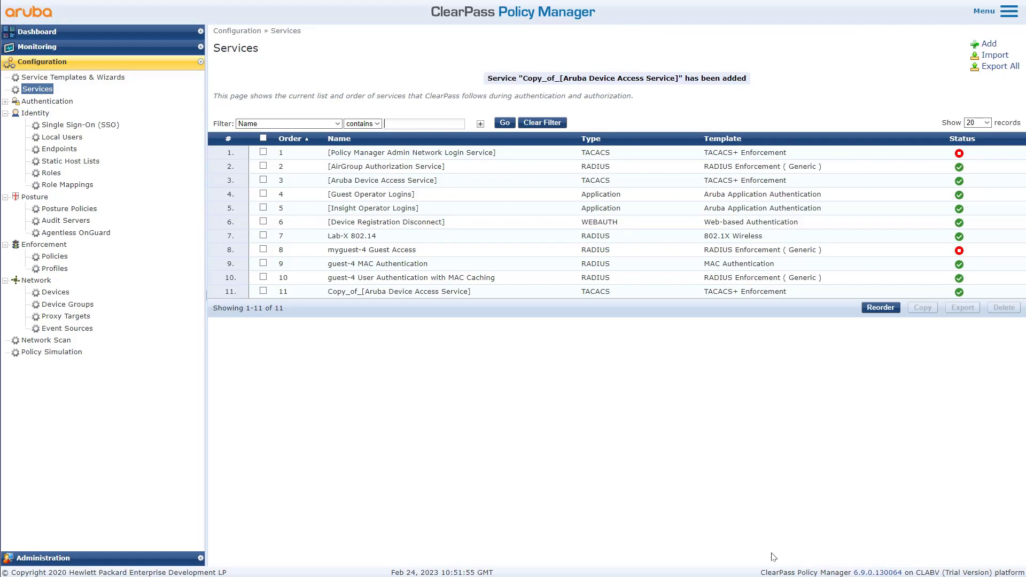
click(348, 292)
Step: Rename the copy MC_Aruba Device Access Service, replace Local with Admin User Repository, and save
click(296, 70)
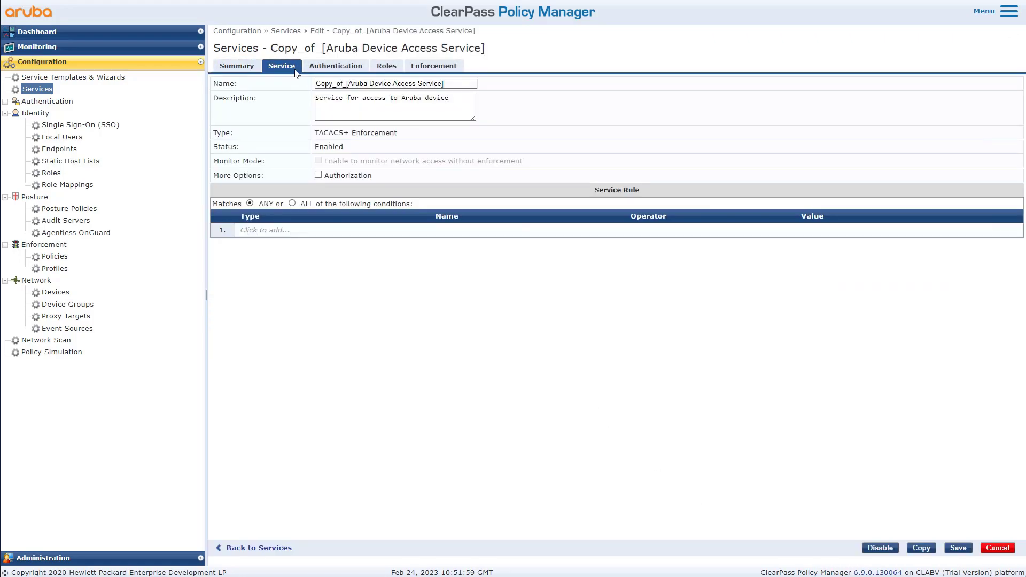
click(449, 84)
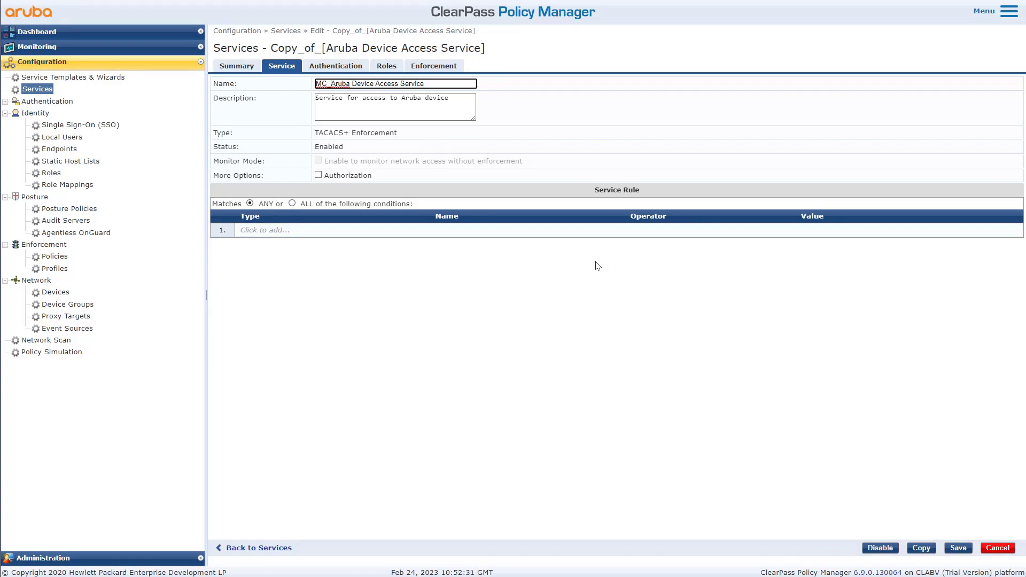
click(340, 66)
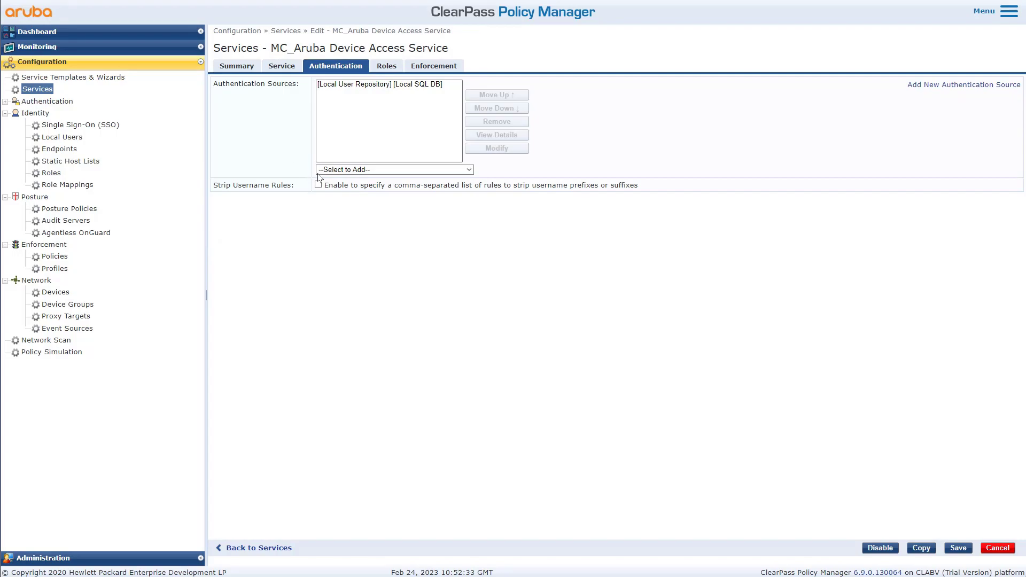
click(357, 85)
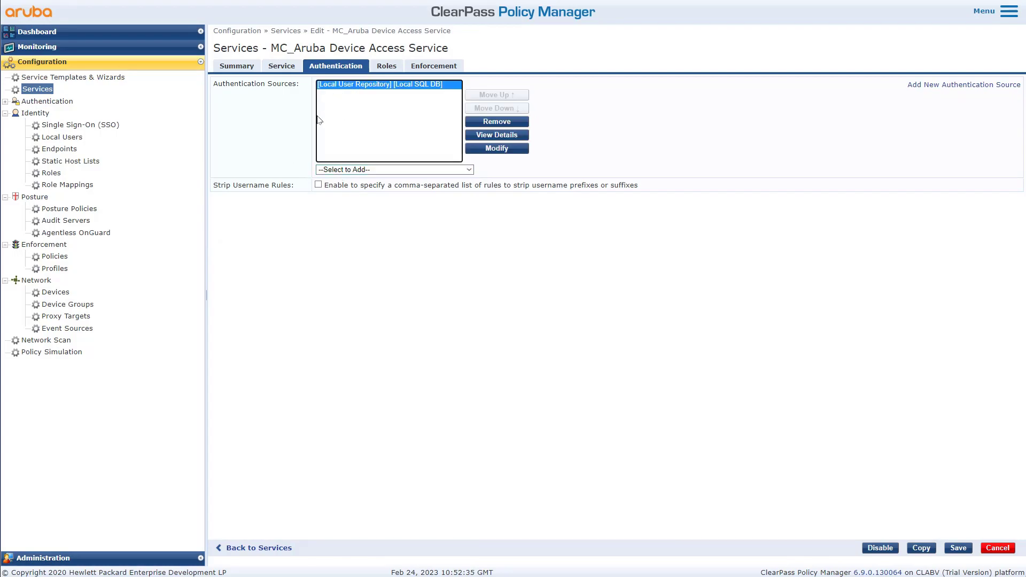
click(408, 170)
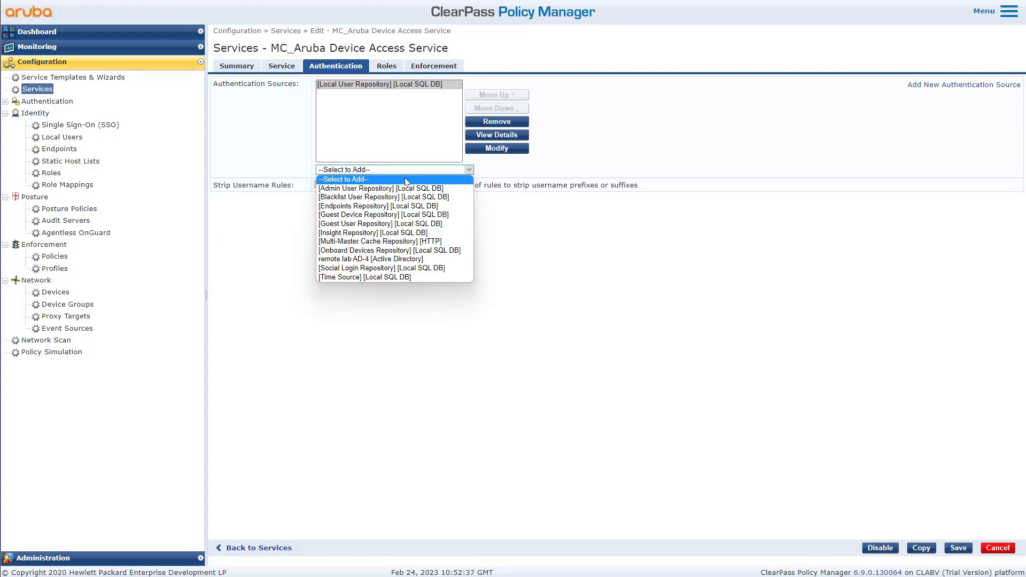
click(402, 188)
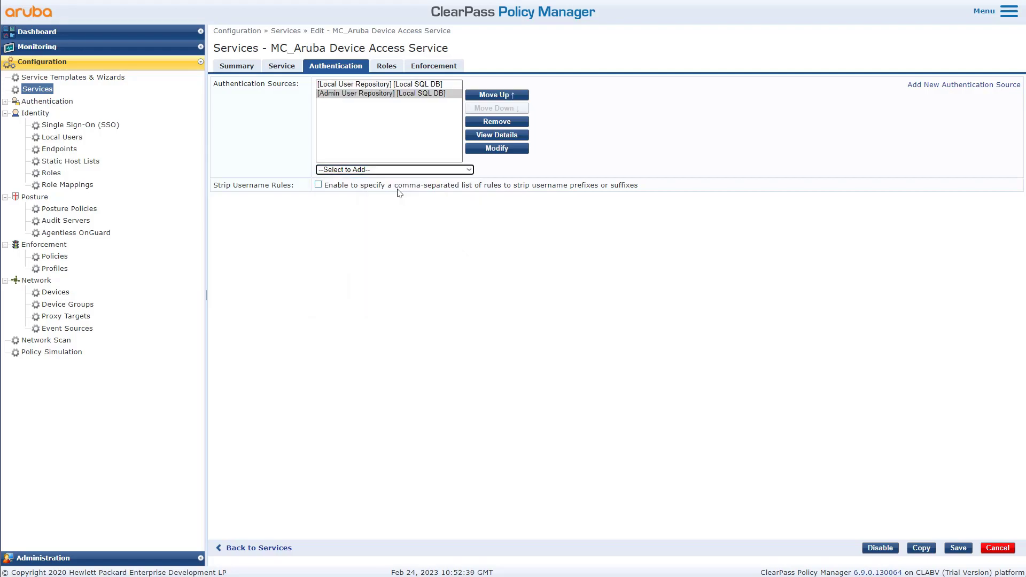
click(388, 85)
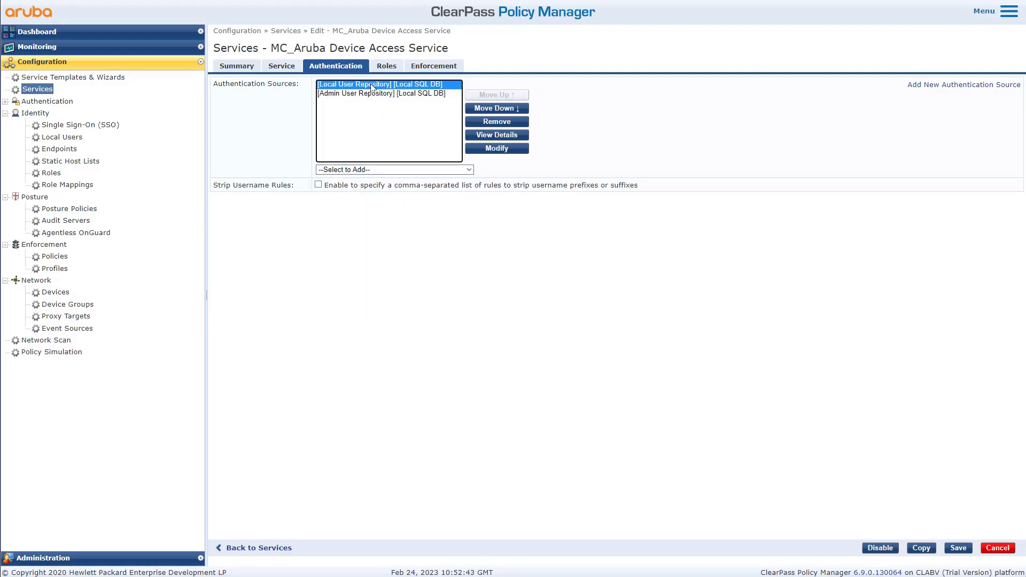
click(505, 122)
click(352, 104)
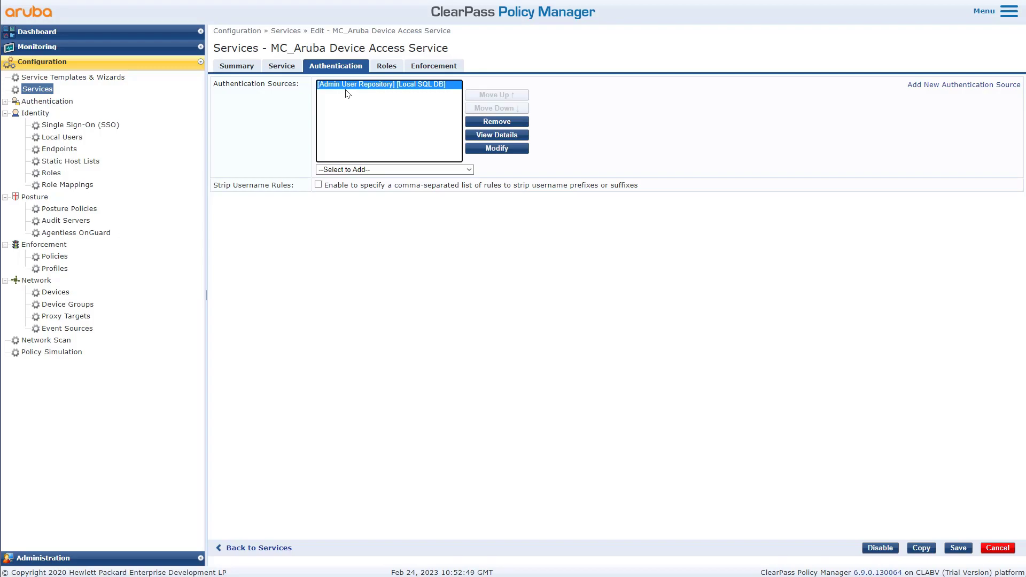
click(951, 548)
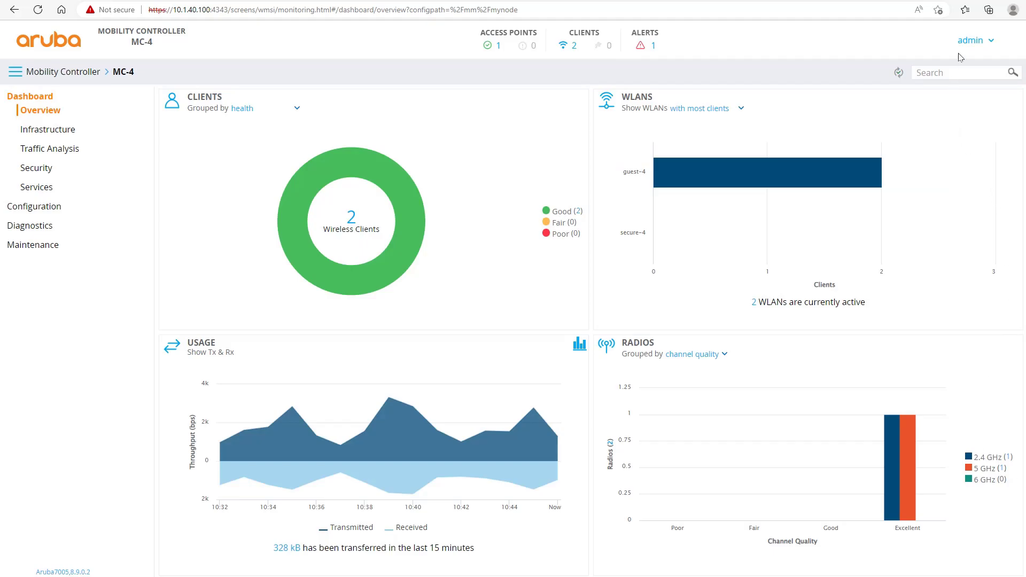
Step: Log out of controller MC-4 and submit a fresh login as admin
click(973, 41)
click(970, 96)
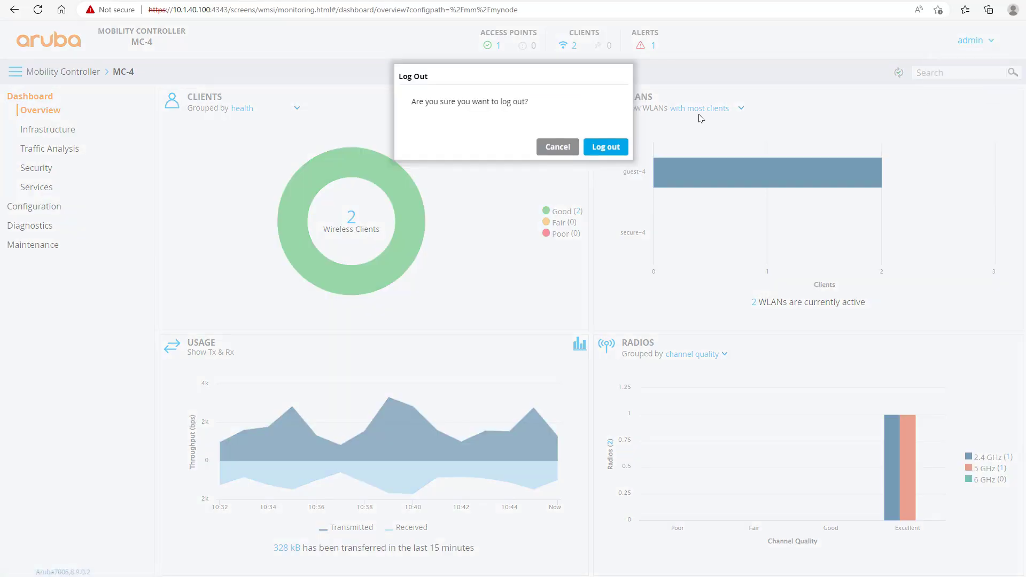
click(598, 151)
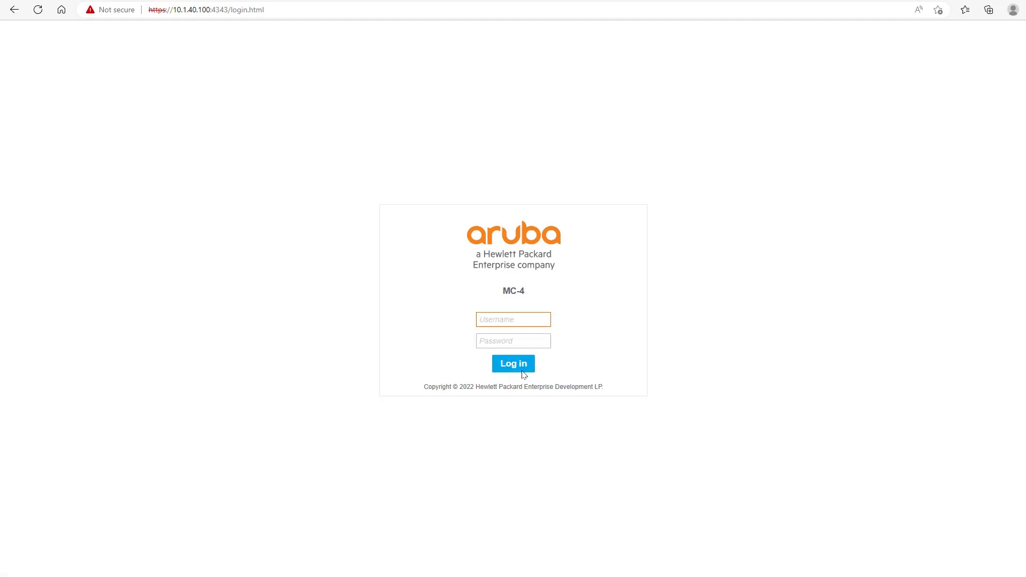
text(admin)
key(Tab)
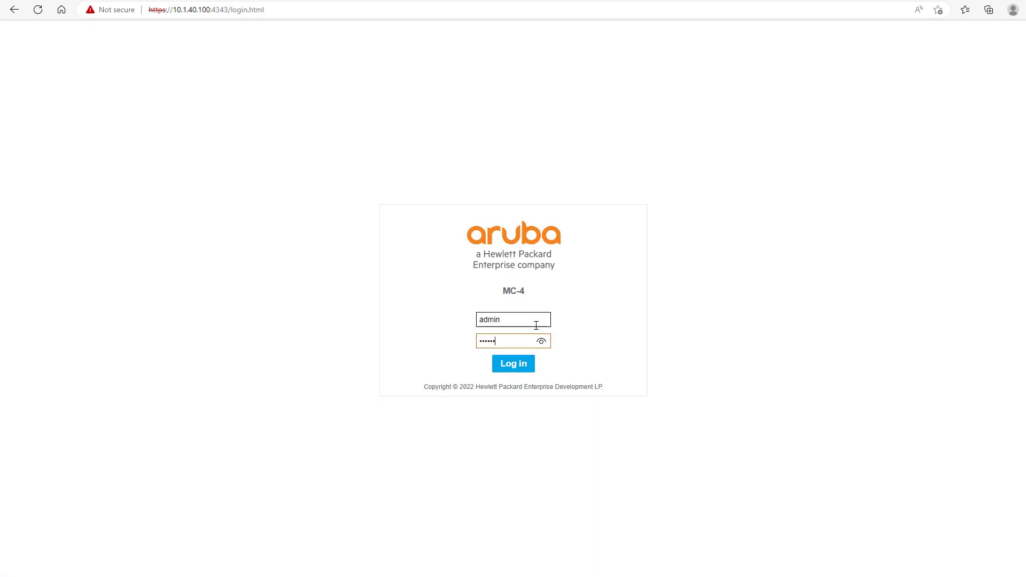
key(Return)
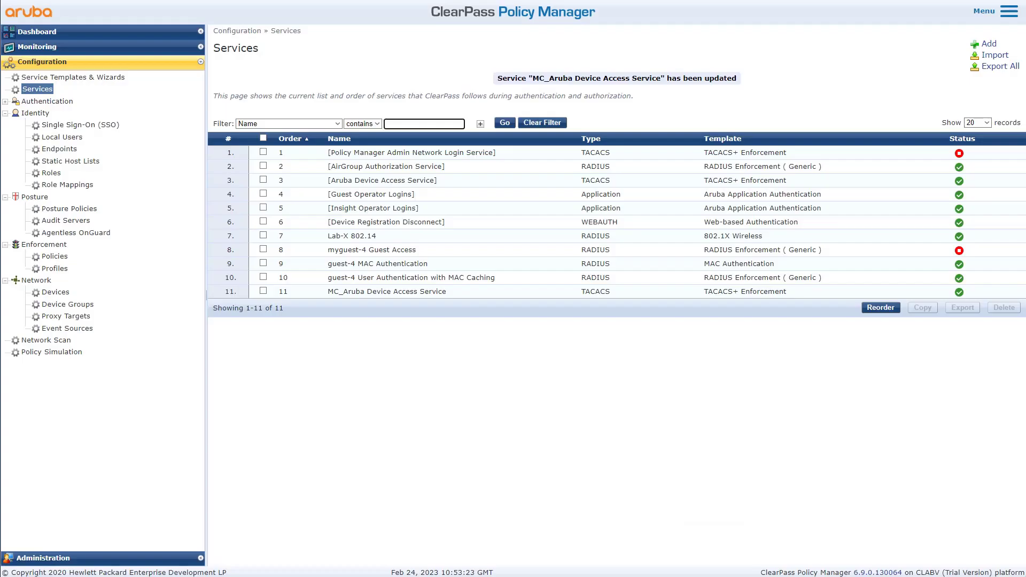
Step: Check Access Tracker, then disable the original Aruba Device Access Service in the Services list
click(47, 51)
click(73, 75)
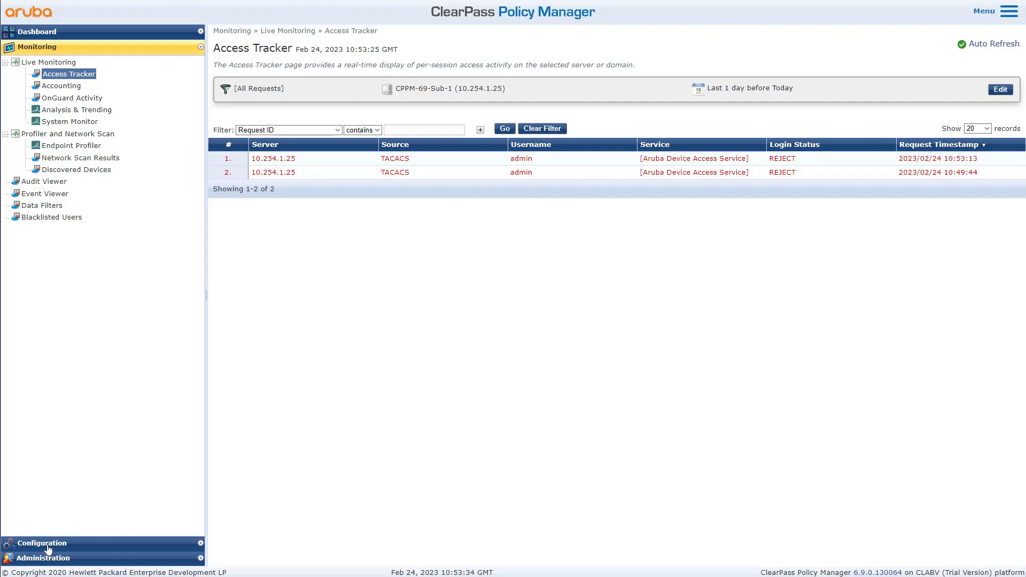
click(49, 543)
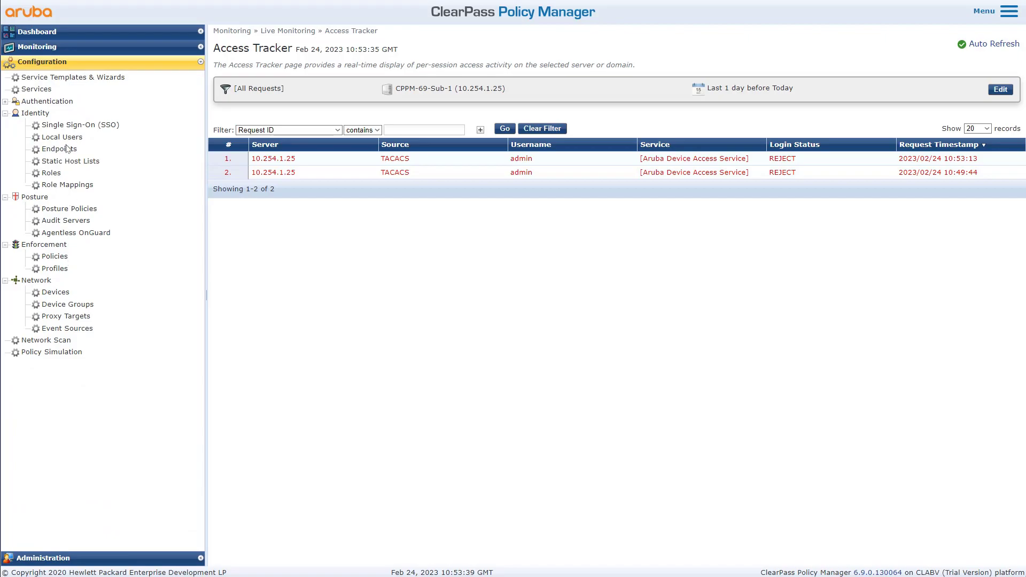
click(41, 89)
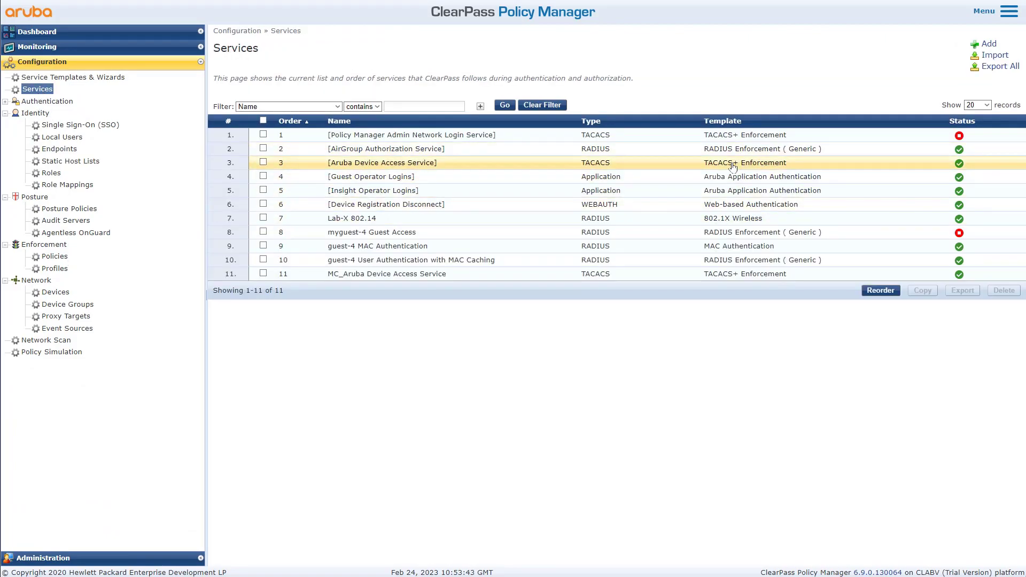
click(958, 164)
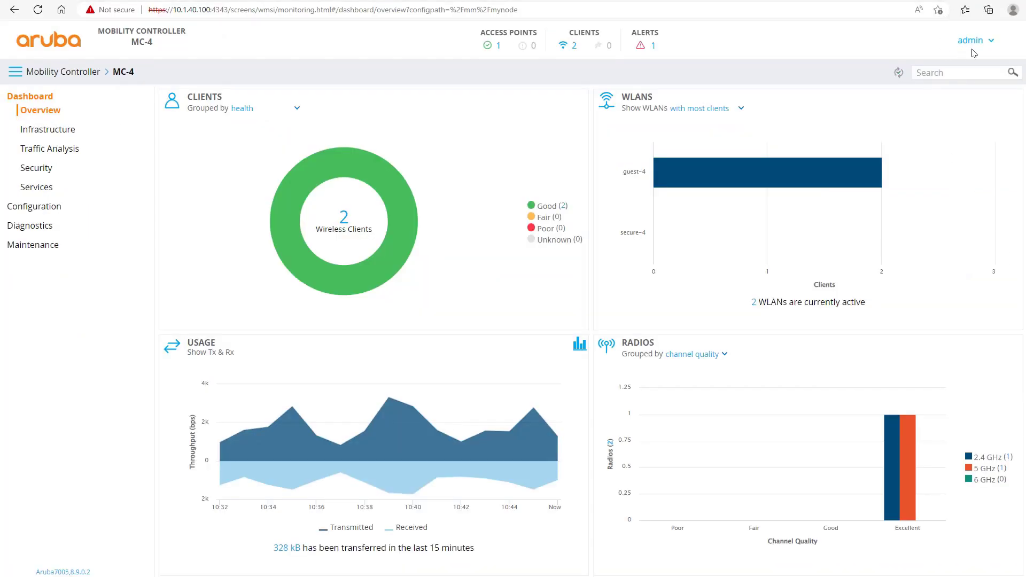
Step: Log out of MC-4 and log back in as admin with its password
click(970, 41)
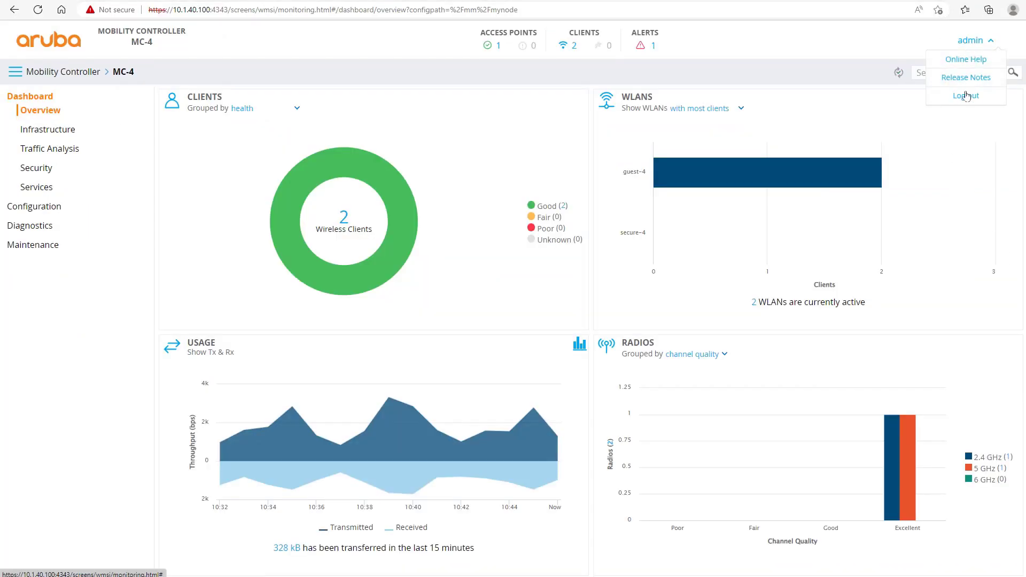
click(966, 96)
click(602, 145)
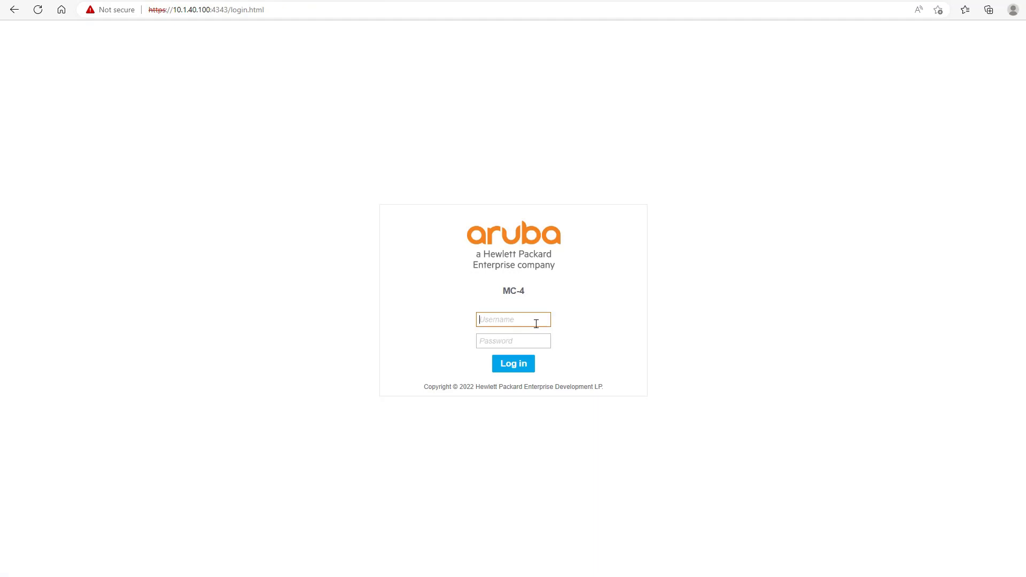
text(admin)
key(Tab)
text(••••••)
key(Return)
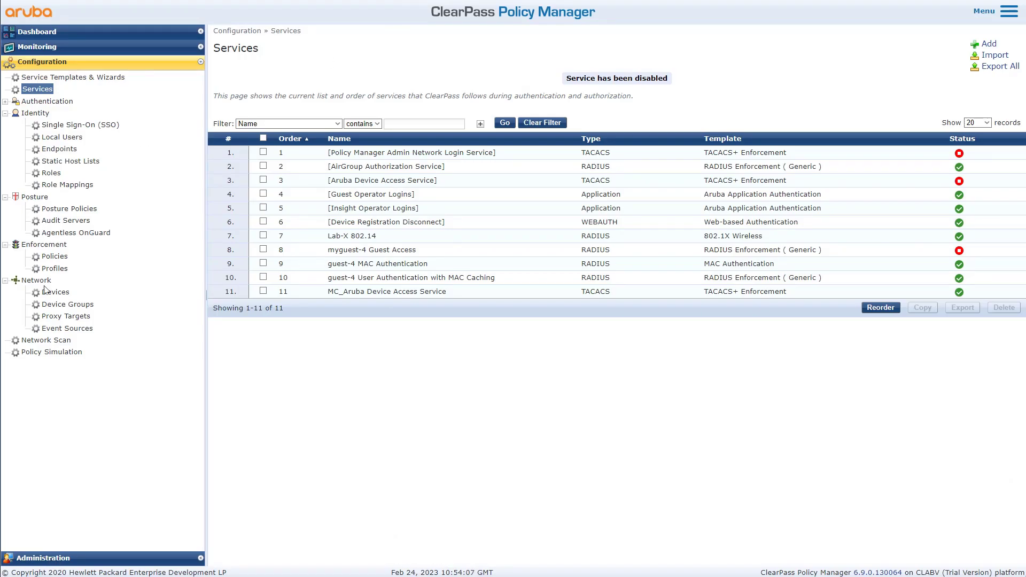
Step: Open the new ACCEPT request and review its details: client 10.1.40.100, remote 192.168.1.30
click(38, 49)
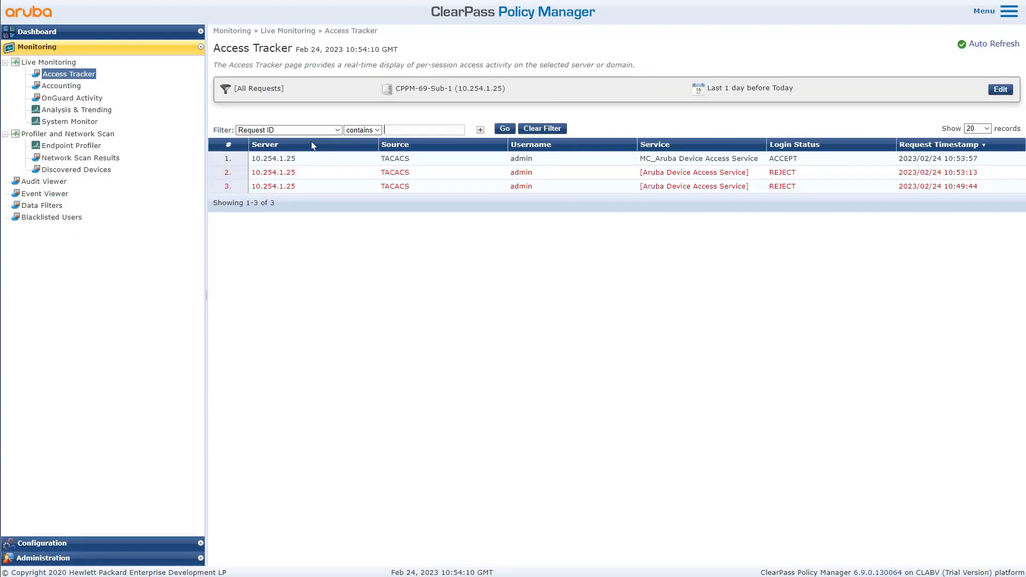
click(540, 158)
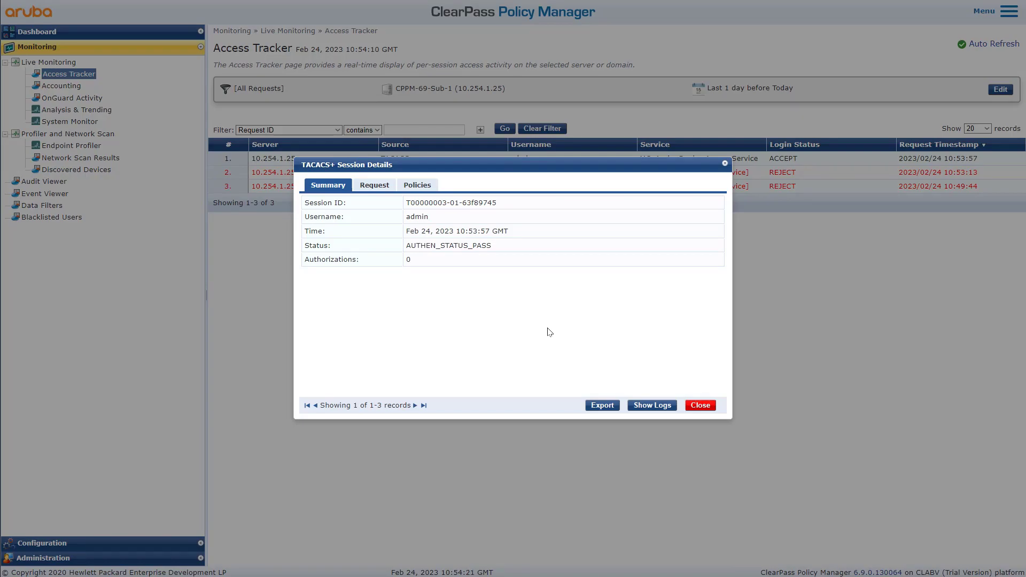
click(370, 192)
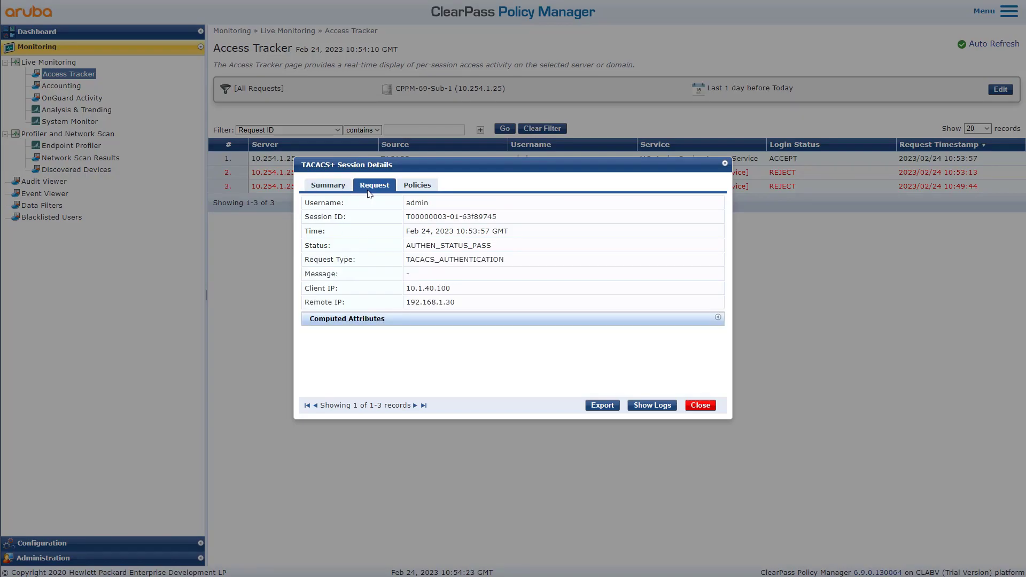
click(366, 323)
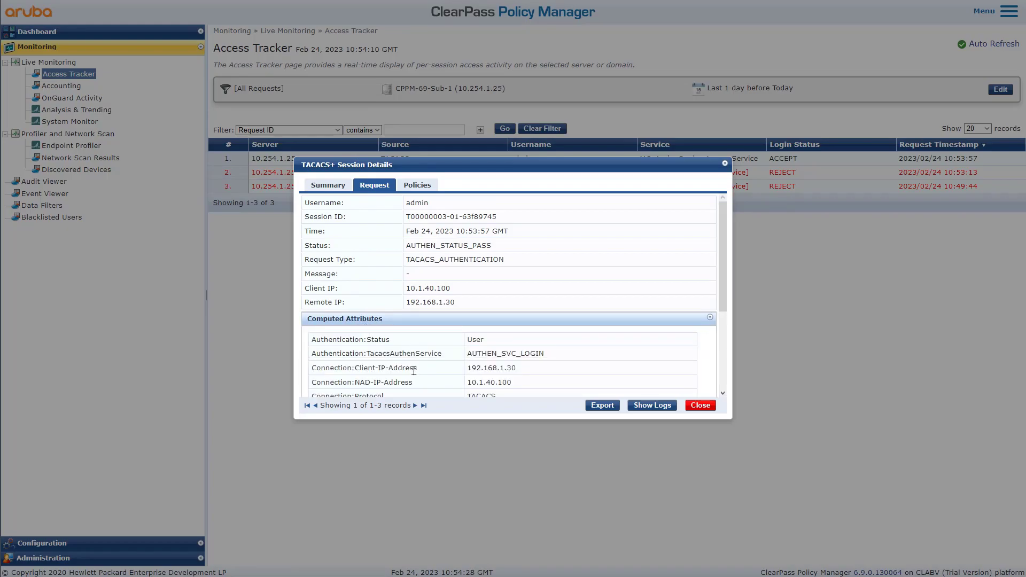
scroll(414, 371, down, 2)
scroll(413, 372, up, 2)
drag(453, 290, 407, 297)
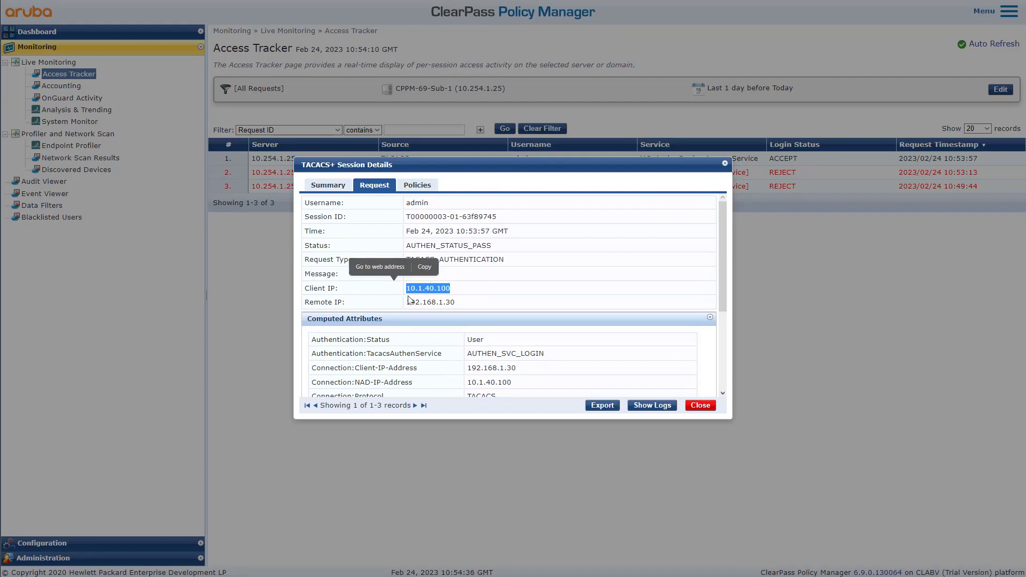
click(464, 309)
drag(457, 307, 405, 303)
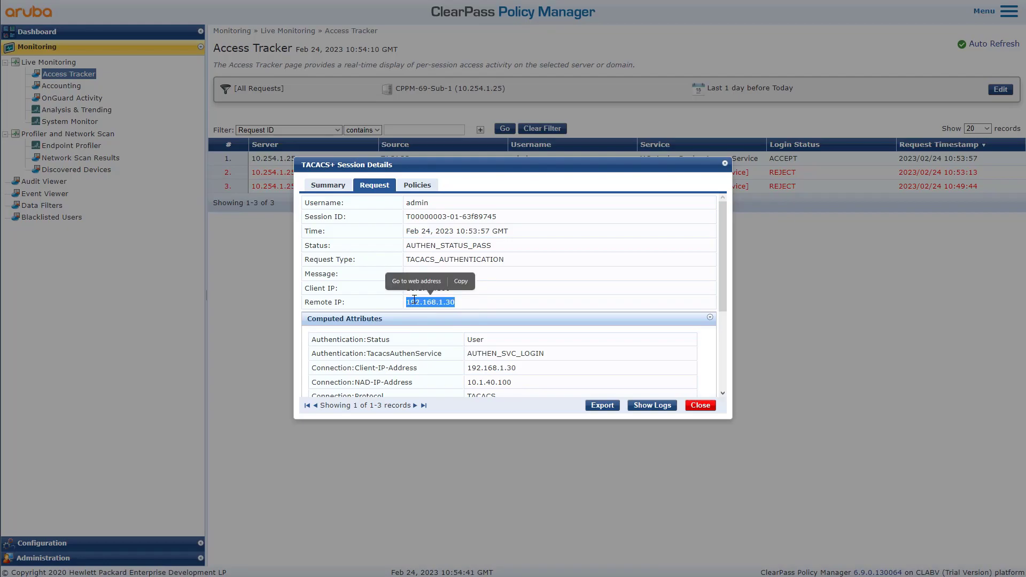
Step: Review the applied policies: MC_Aruba Device Access Service, Admin User Repository, User Authenticated, TACACS read-only profile
click(416, 186)
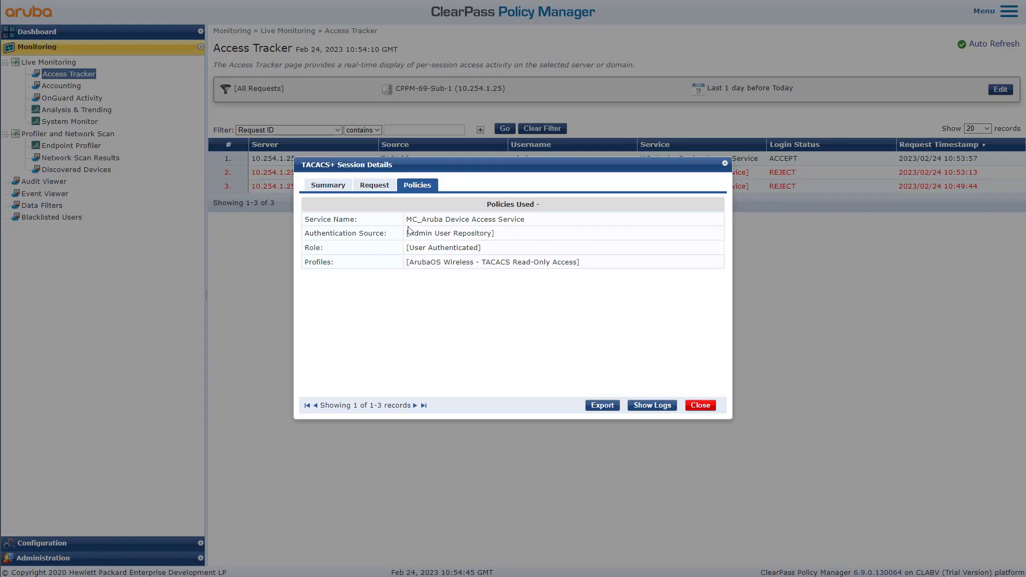
drag(528, 221, 412, 232)
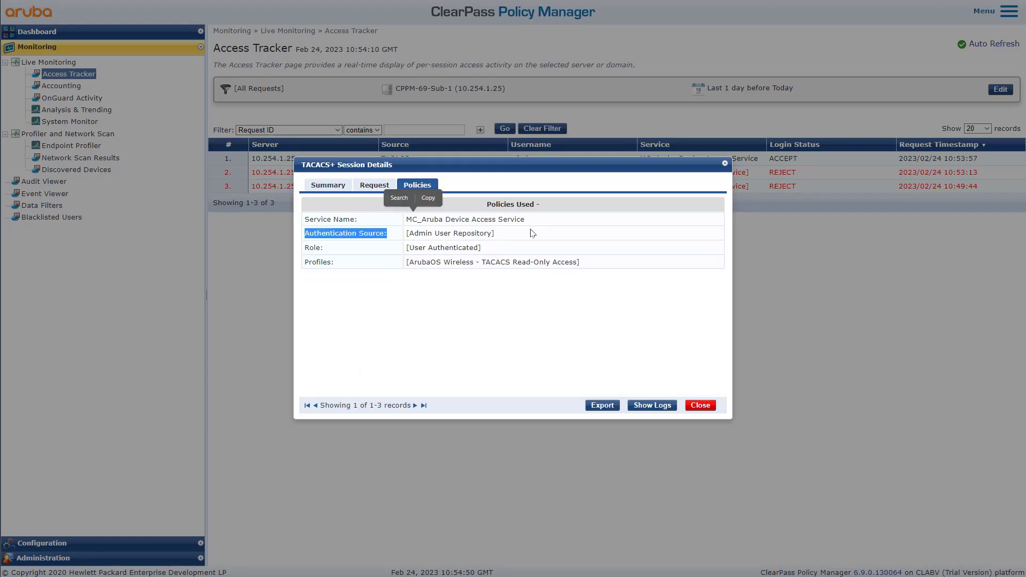
drag(513, 234, 411, 232)
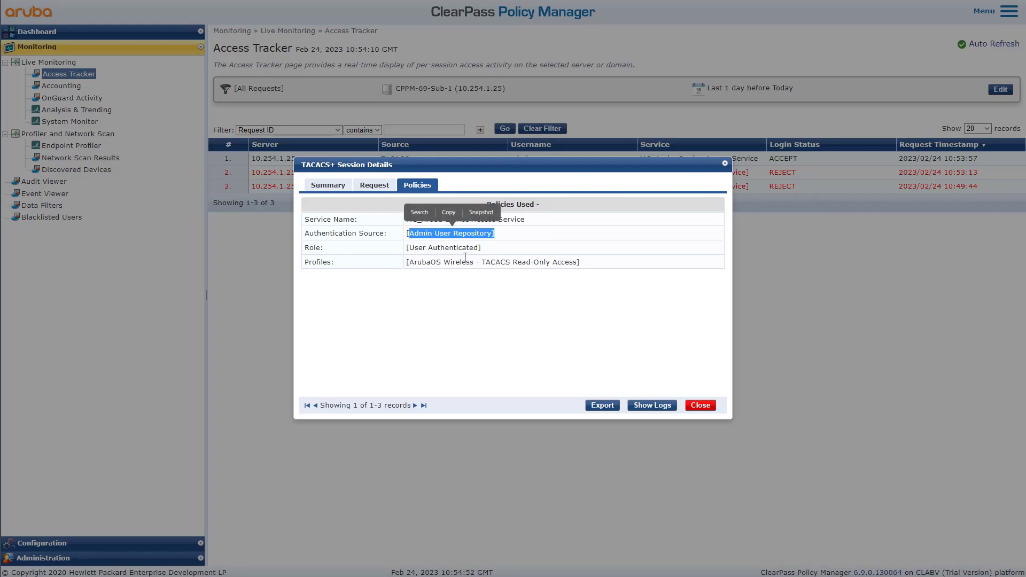
drag(482, 247, 404, 254)
click(405, 253)
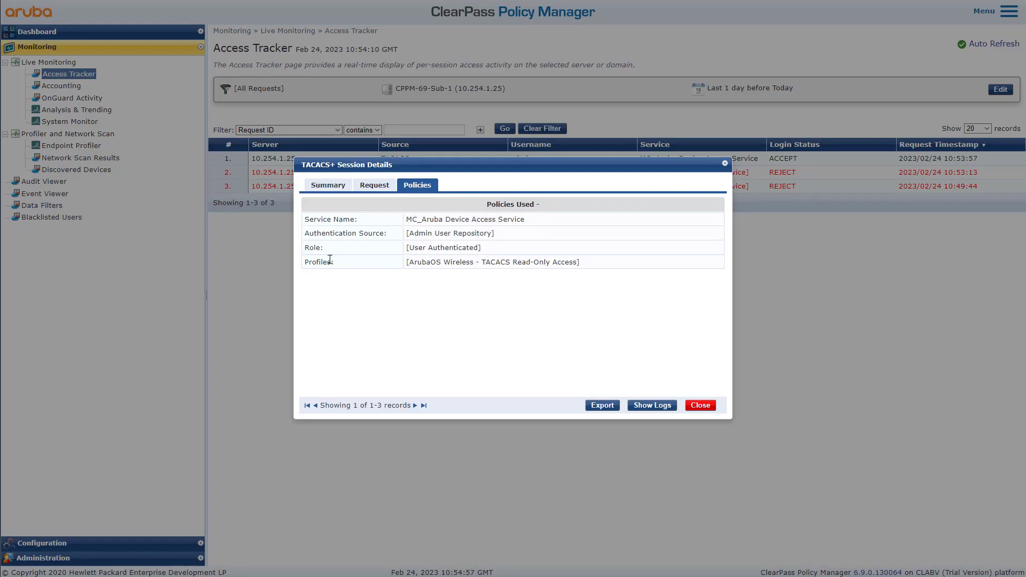
drag(588, 266, 403, 270)
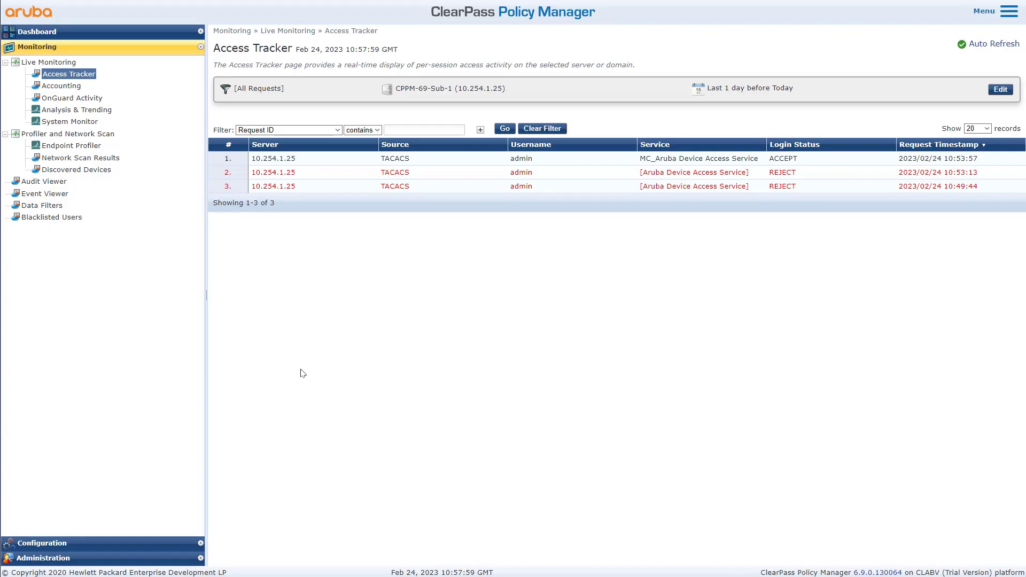
Step: Start a new admin user in Admin Users with User ID mcadmin
click(69, 559)
click(64, 116)
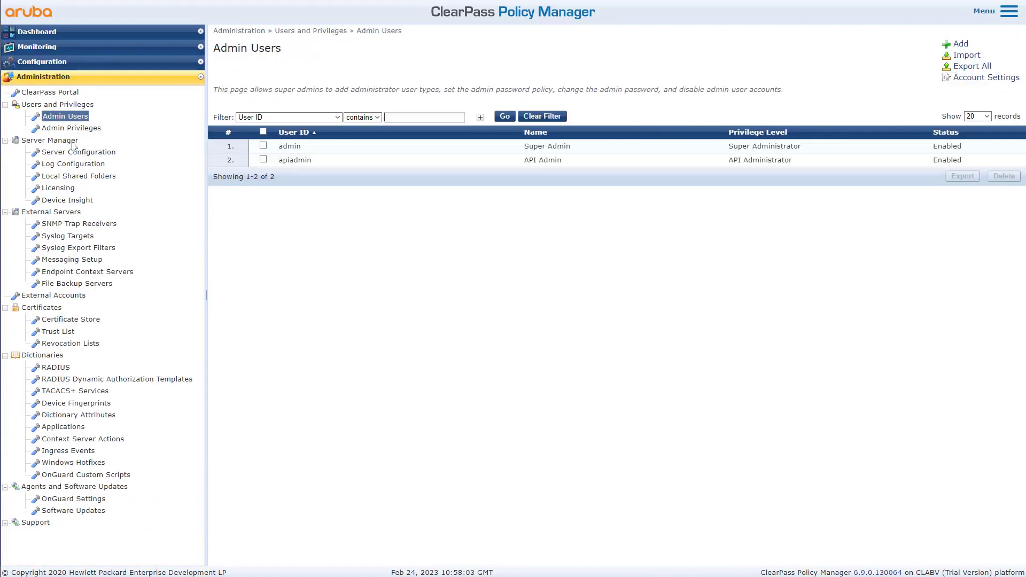
click(960, 43)
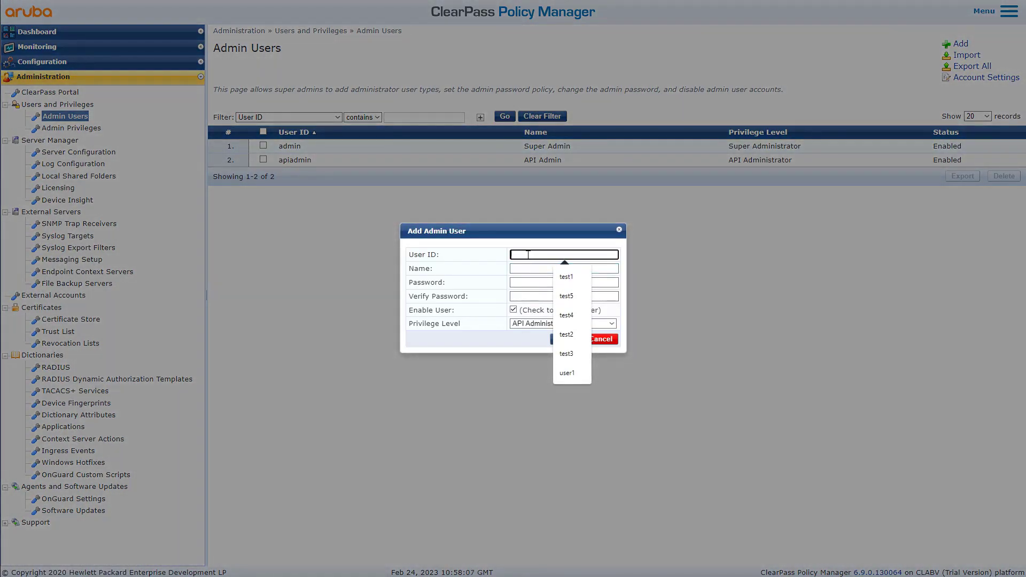
text(MC)
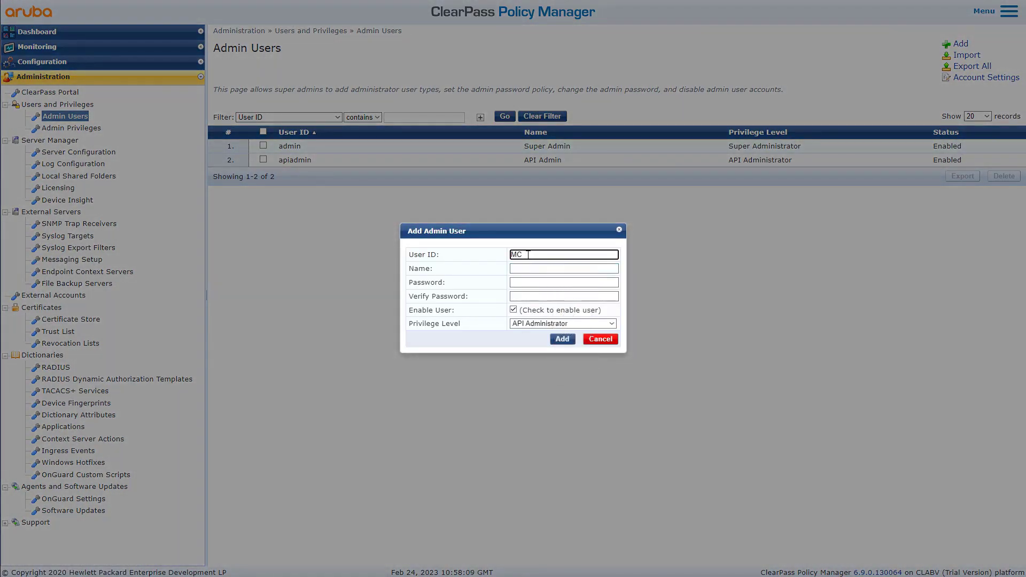
key(BackSpace)
key(BackSpace)
text(mcadmin)
key(BackSpace)
text(min)
key(Tab)
Step: Name it mcadmin, enter and confirm its password, set Super Administrator privilege, and add it
text(mcadmin)
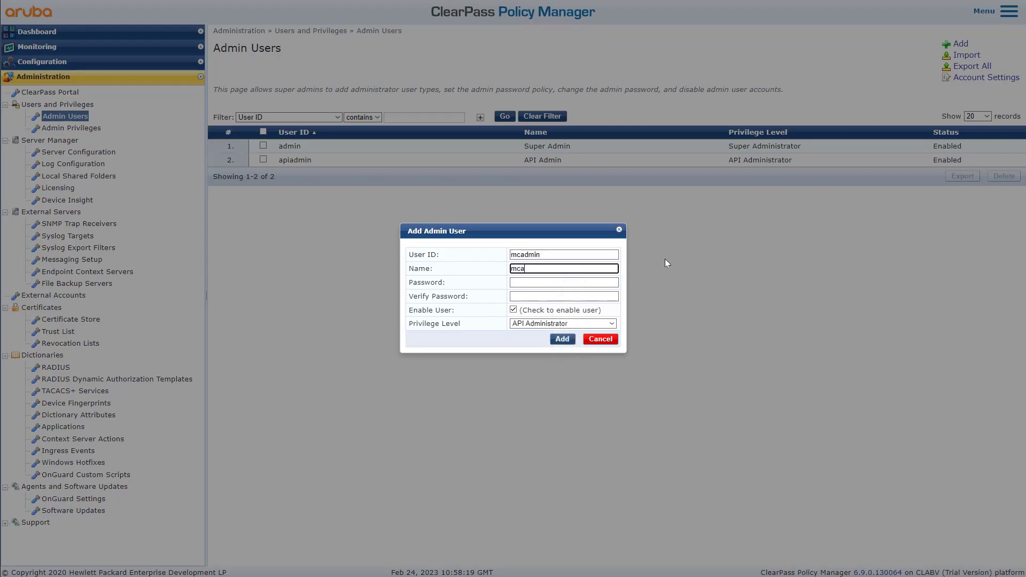
key(Tab)
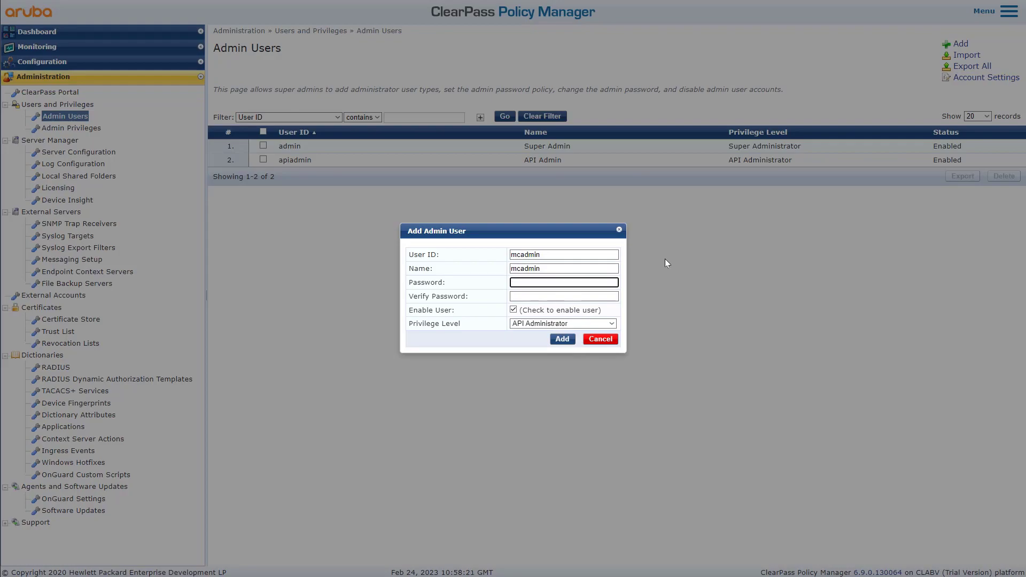
text(***************)
key(Tab)
text(********)
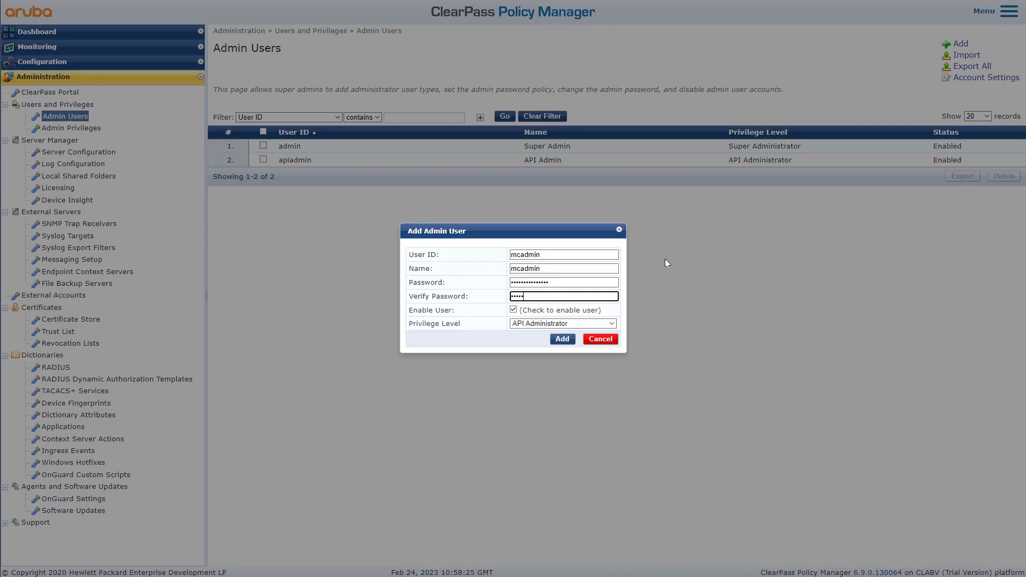
text(*******)
click(534, 323)
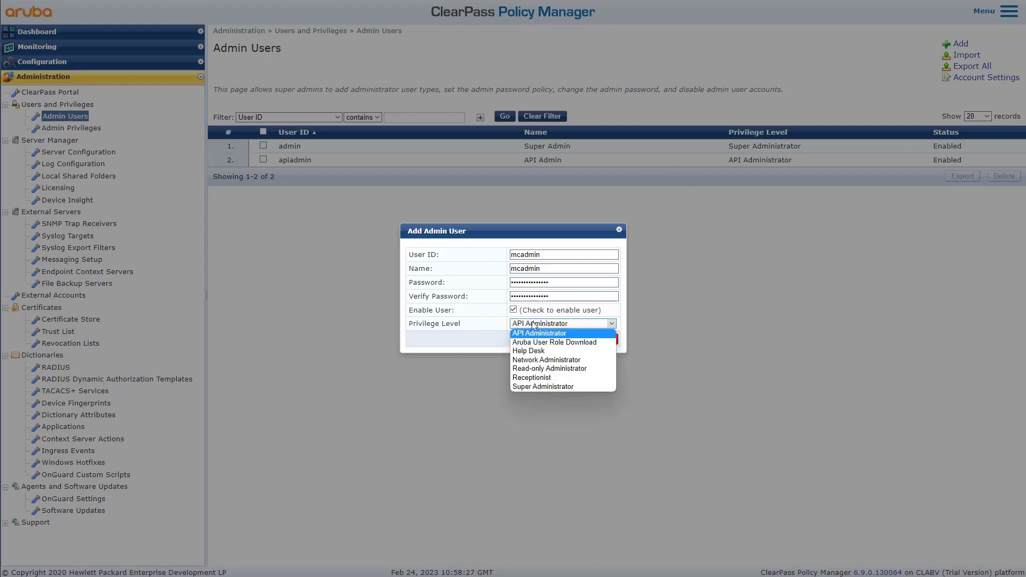
click(549, 387)
click(556, 343)
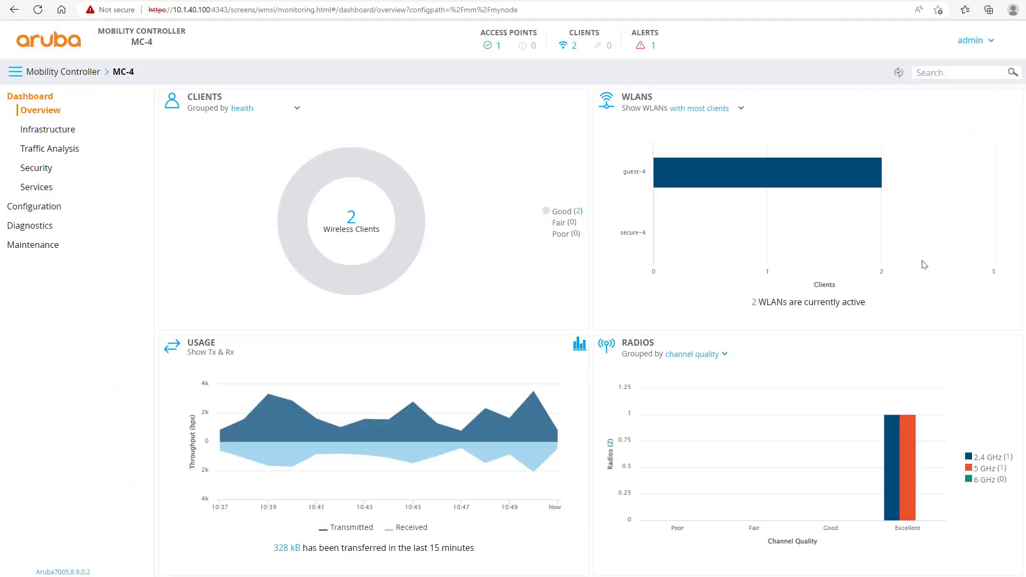
Step: Log out of MC-4 and sign in as mcadmin with its password
click(970, 42)
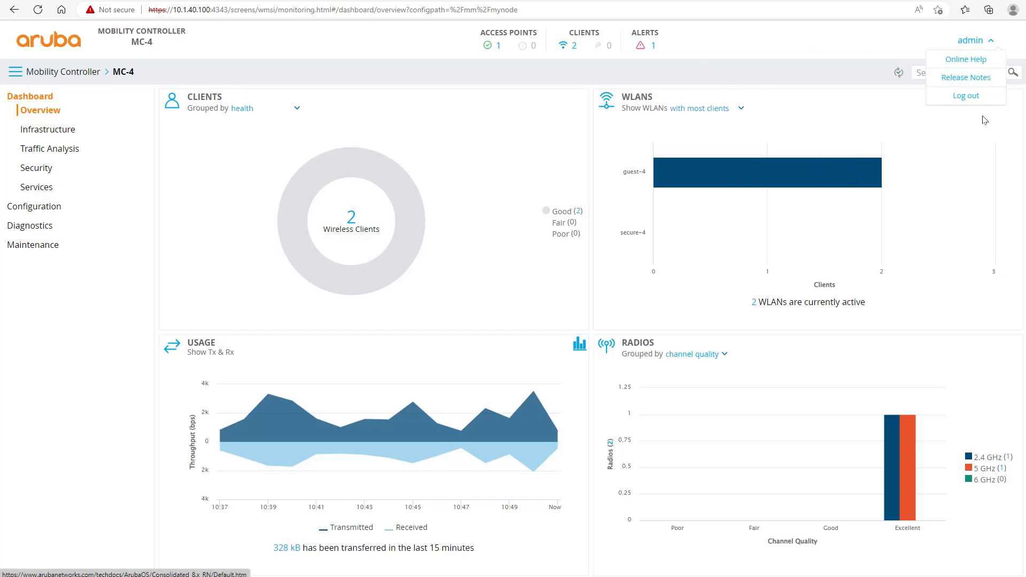
click(967, 100)
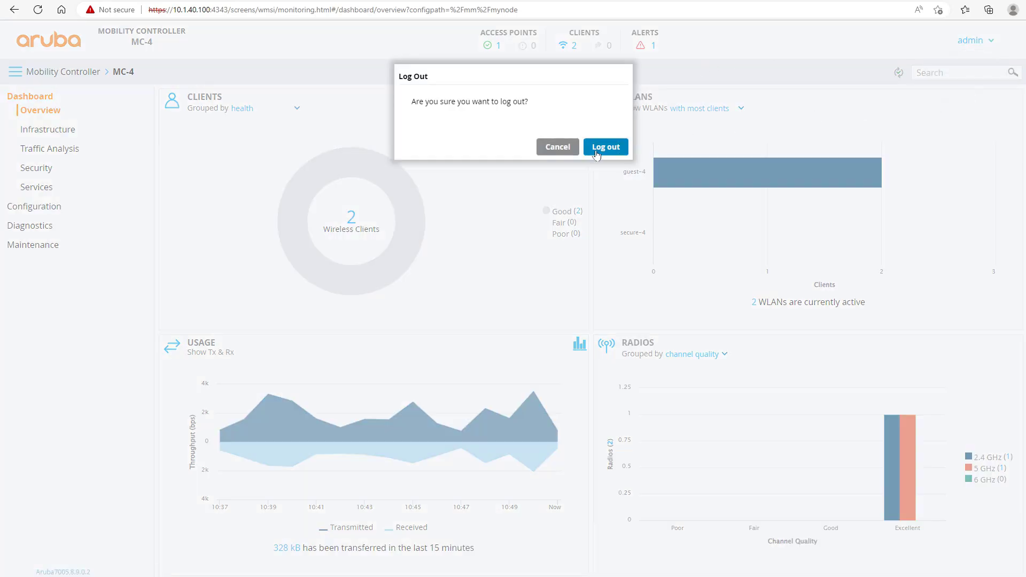
click(606, 147)
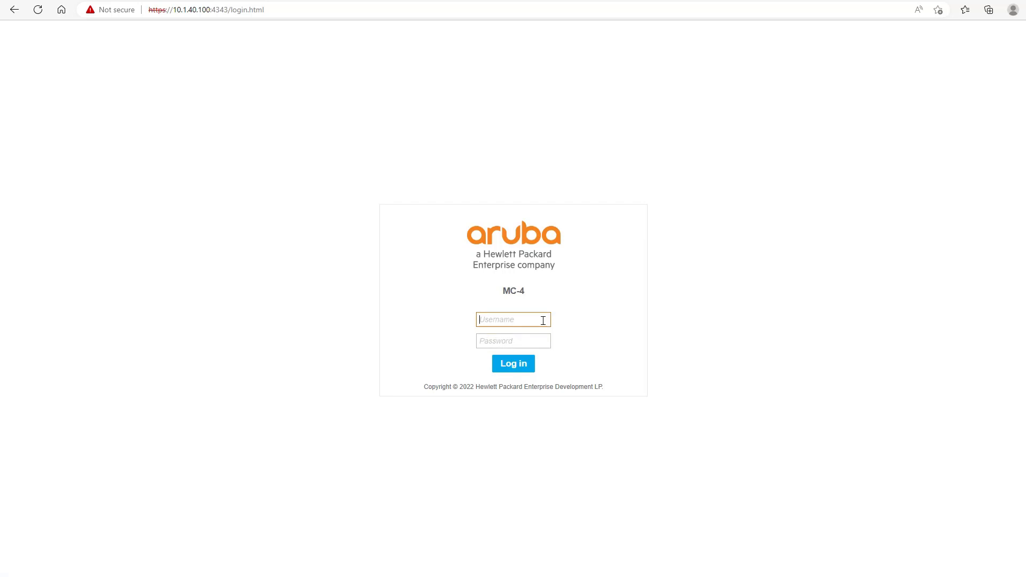
text(mcadmin)
key(Tab)
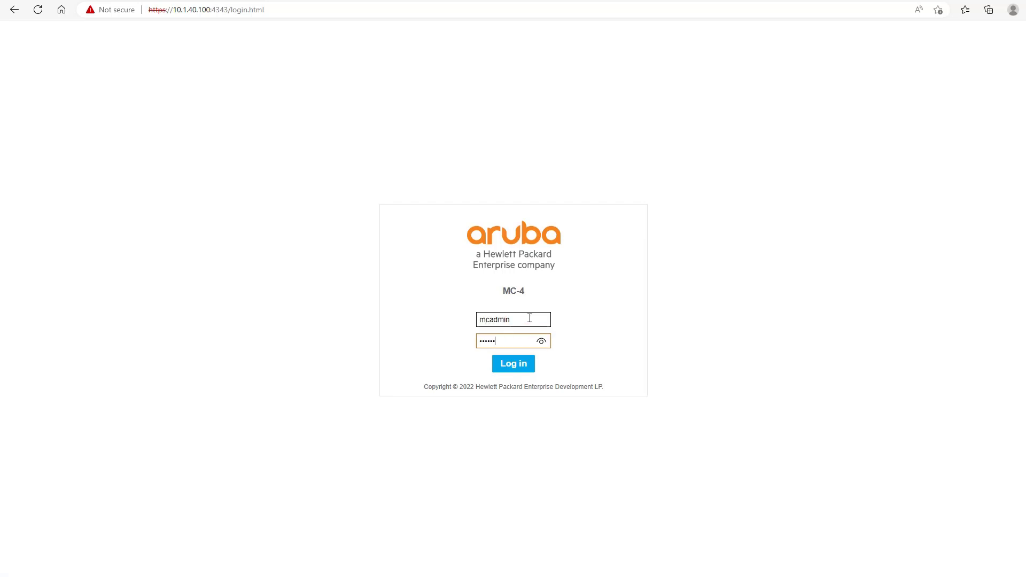
key(Return)
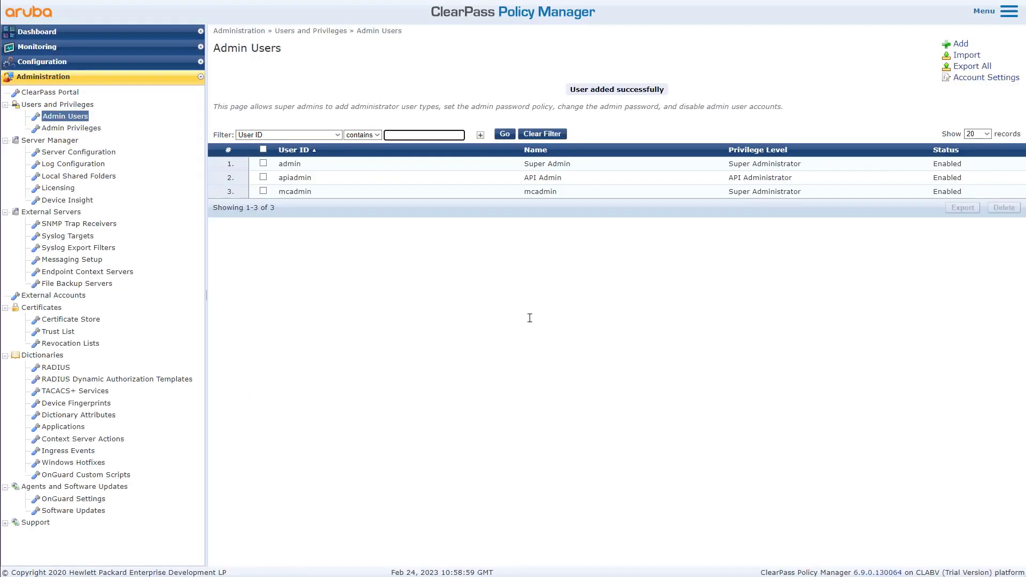
Step: In Access Tracker, open the new admin's accepted TACACS login and view its Policies tab
click(22, 48)
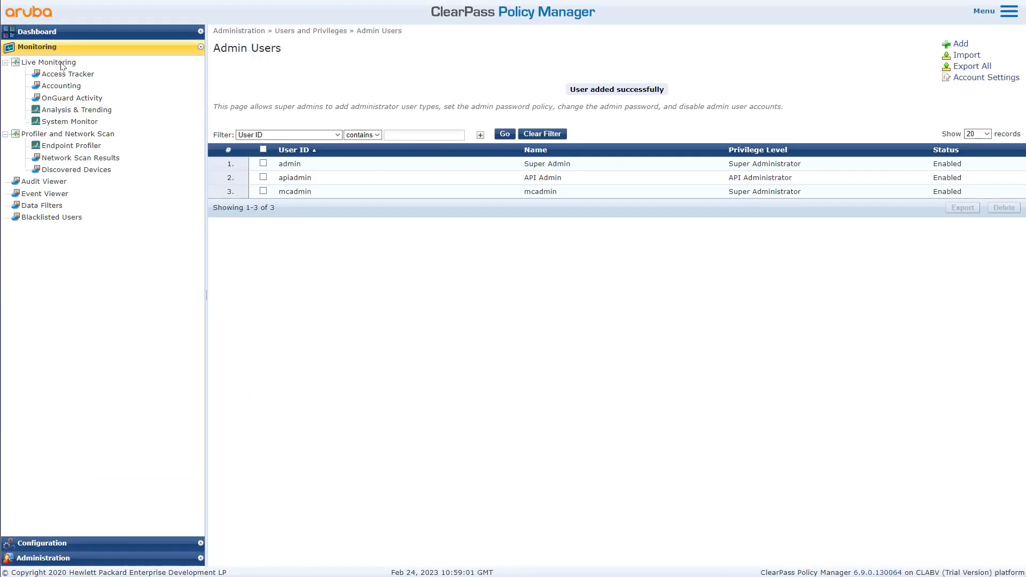
click(89, 76)
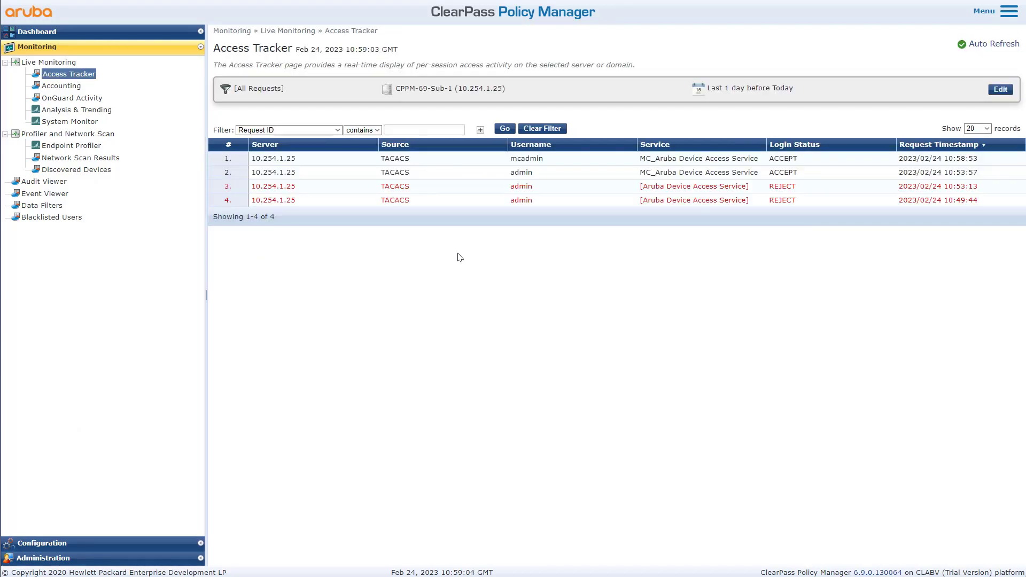
click(532, 160)
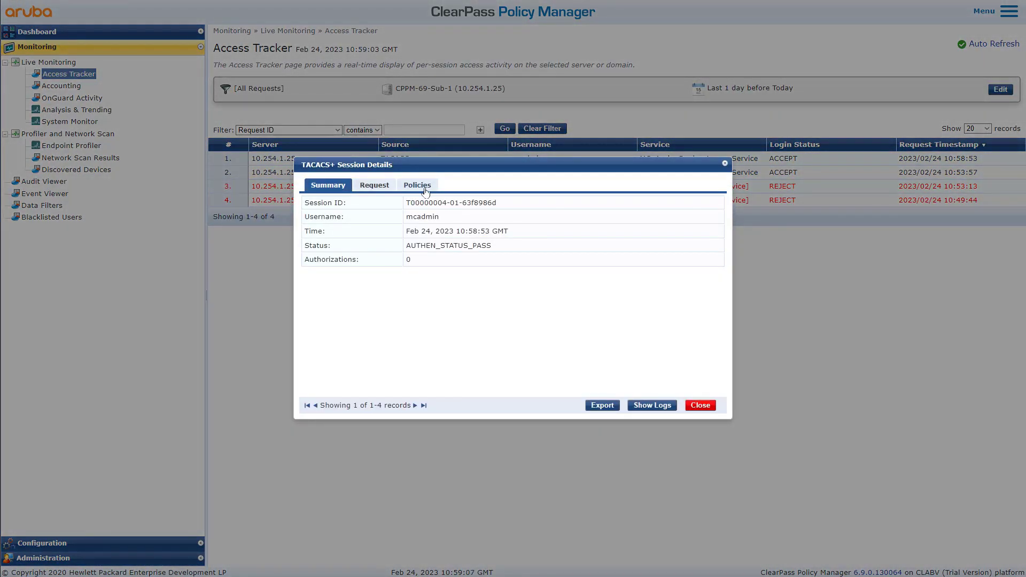
click(425, 190)
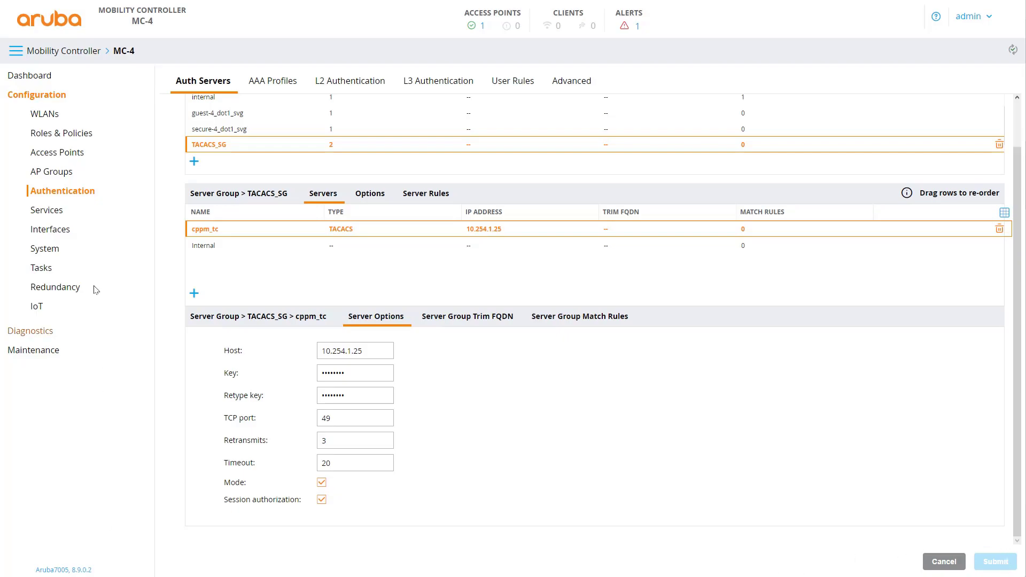
Step: Open the cppm_tc server's options within the TACACS_SG server group
click(77, 192)
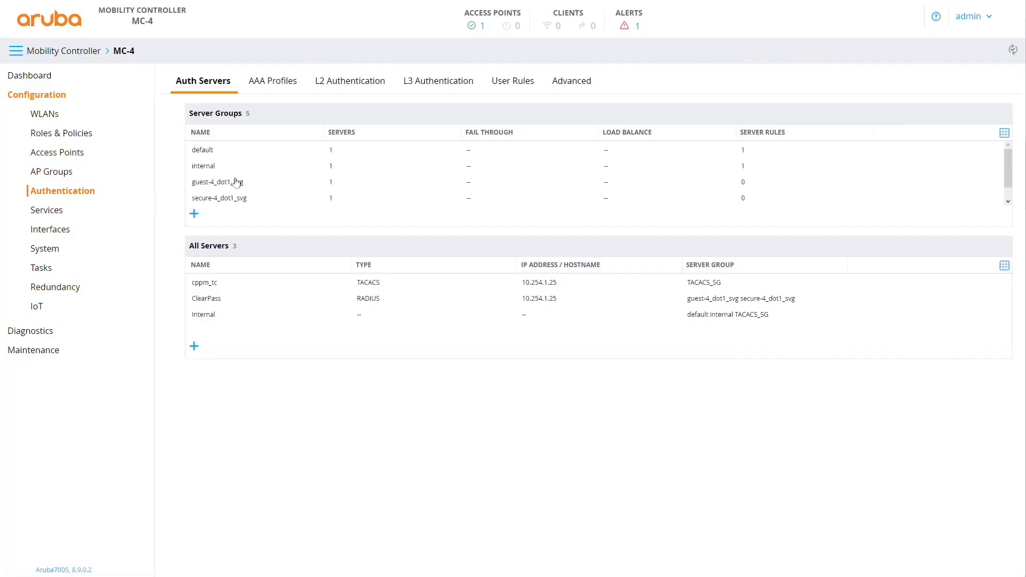
scroll(233, 183, down, 1)
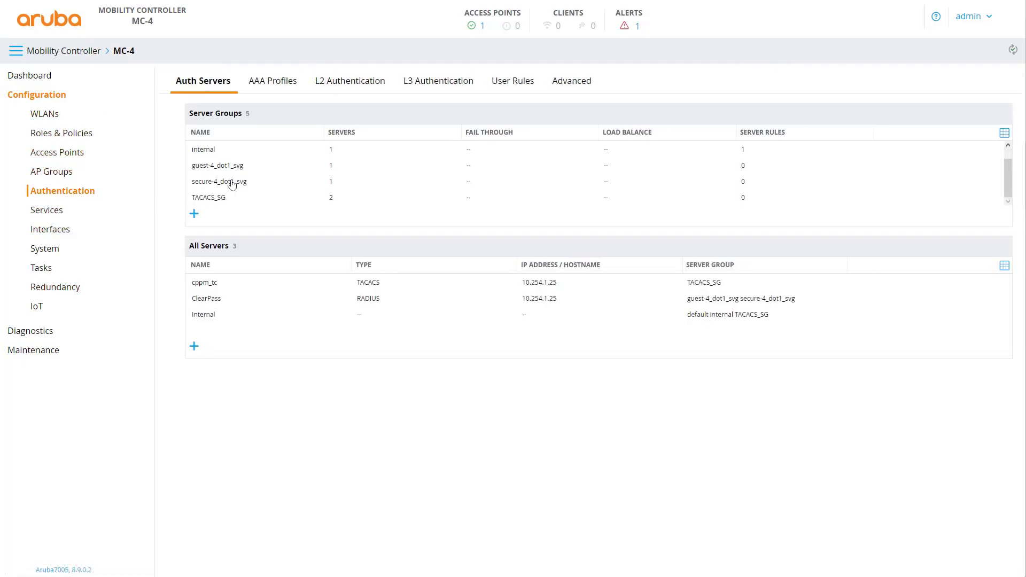
click(219, 200)
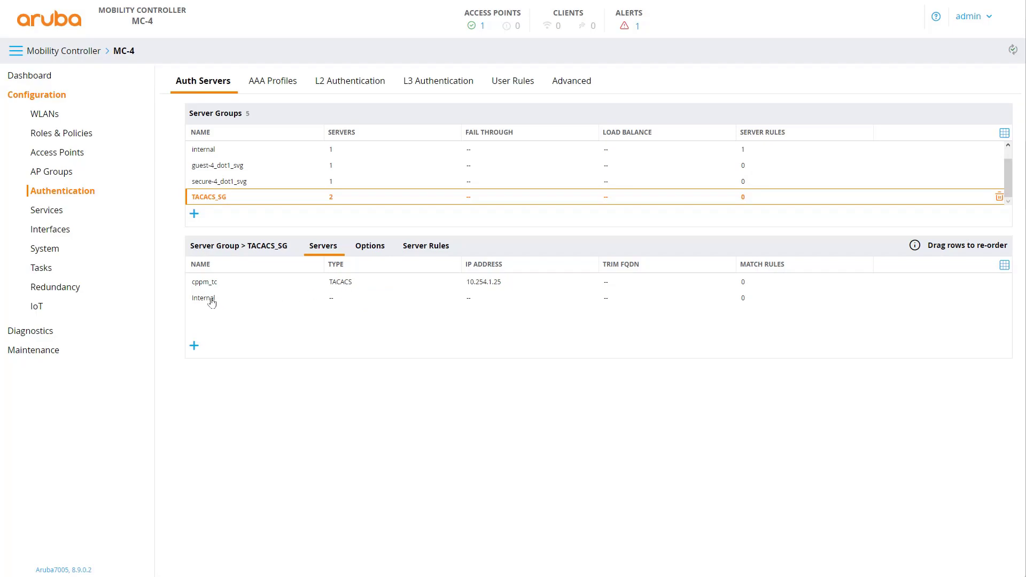
click(355, 289)
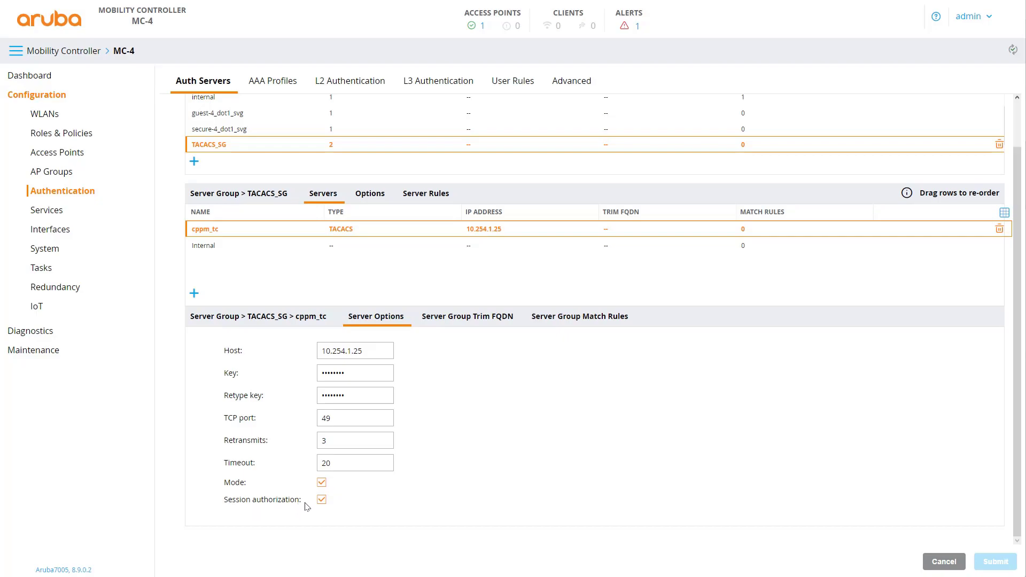
Step: Toggle cppm_tc's Session authorization off and back on, then cancel to keep settings unchanged
drag(304, 504, 221, 505)
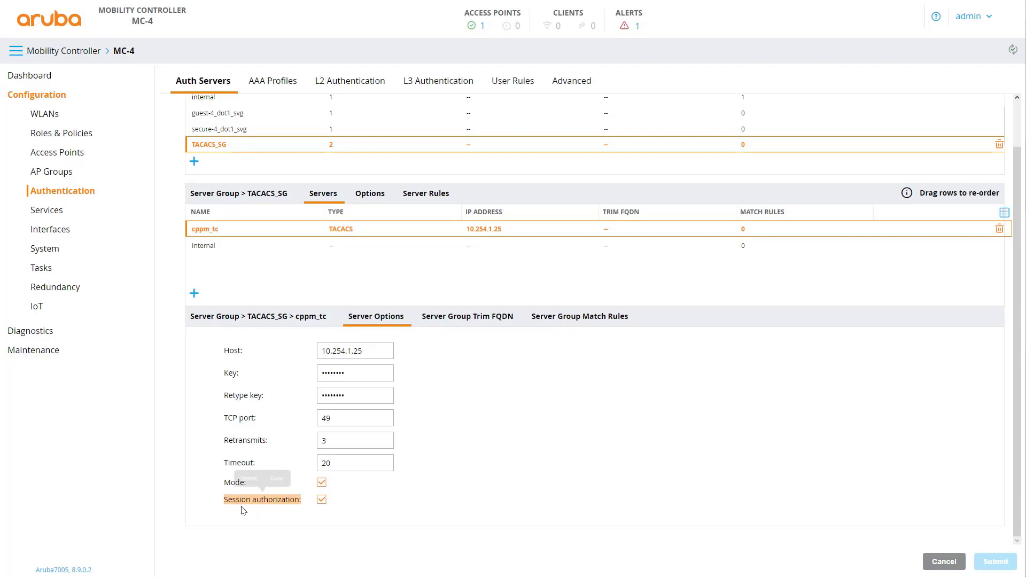
click(322, 500)
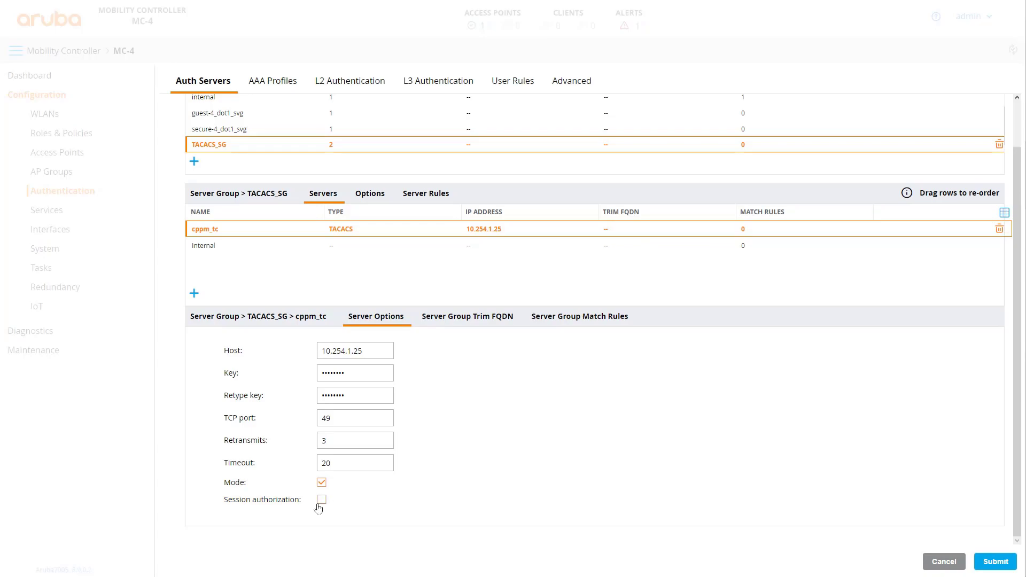
click(321, 505)
drag(932, 561, 939, 560)
click(938, 560)
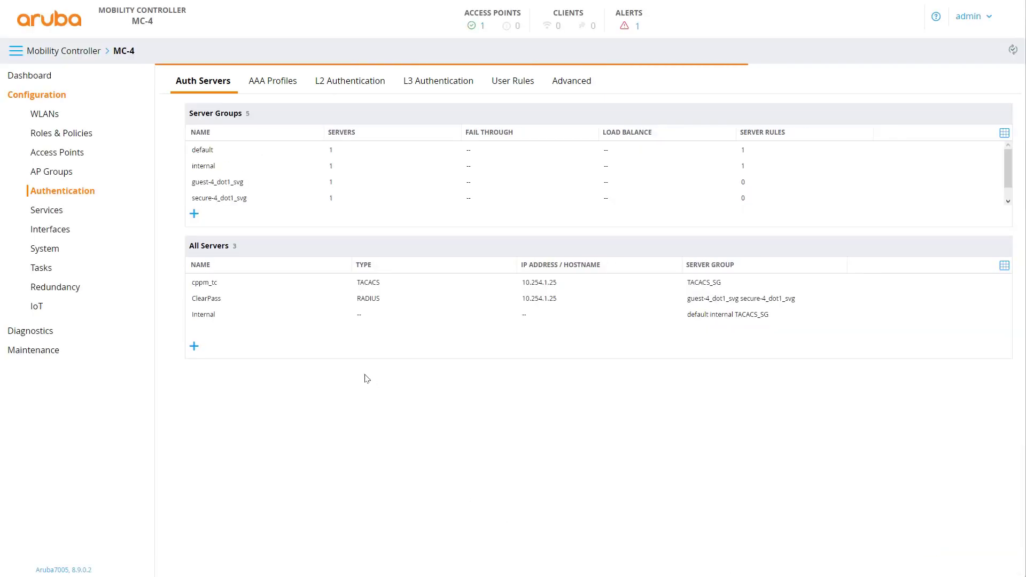
Step: Confirm System > Admin authentication still uses the TACACS_SG server group, then collapse the options
click(48, 250)
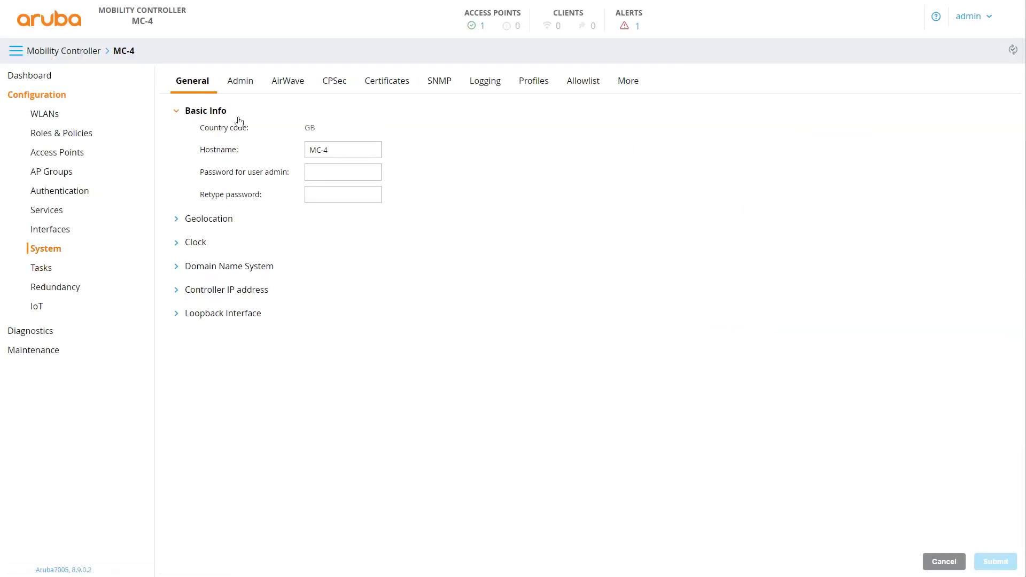
click(243, 87)
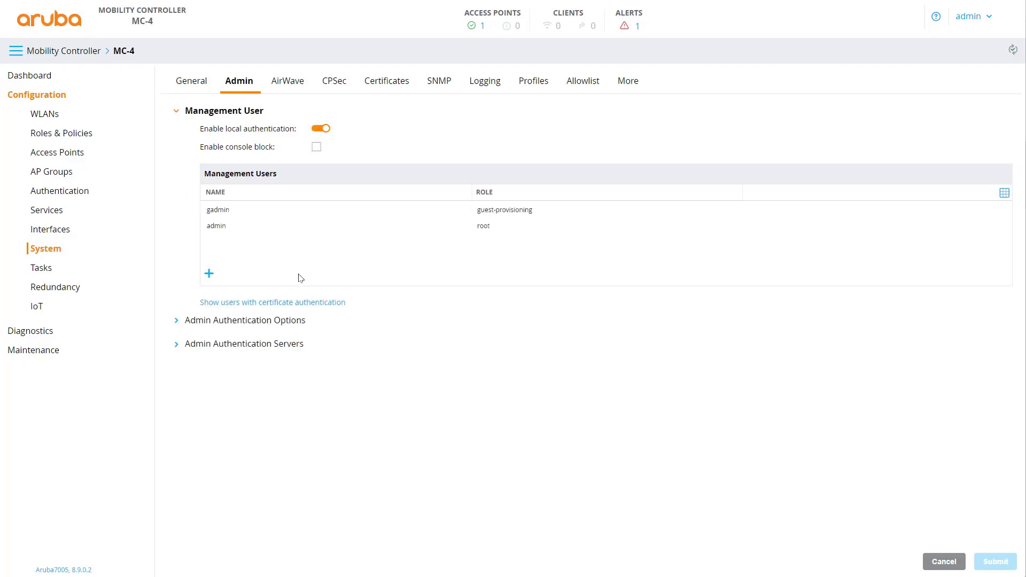
click(178, 322)
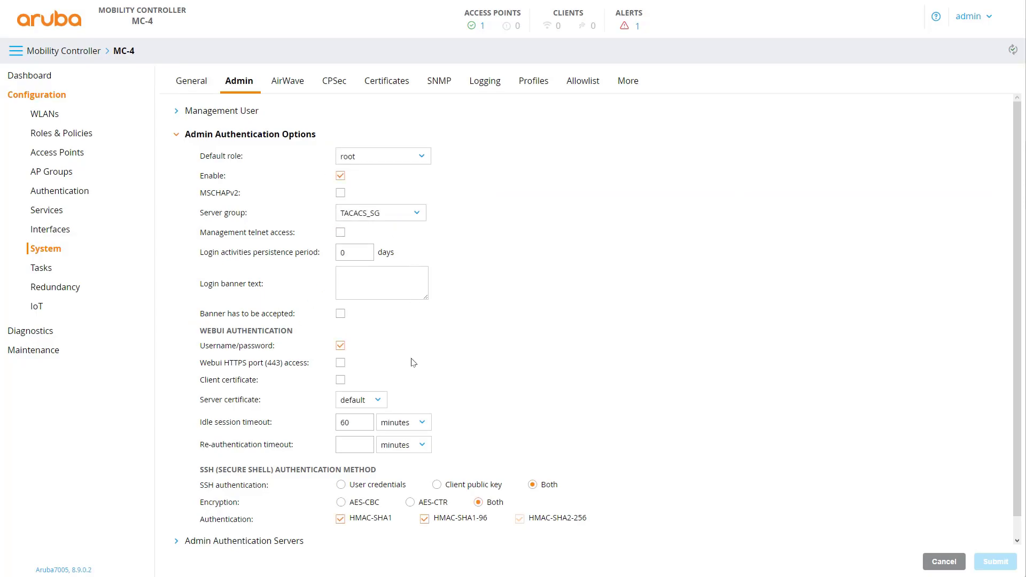
drag(249, 213, 197, 213)
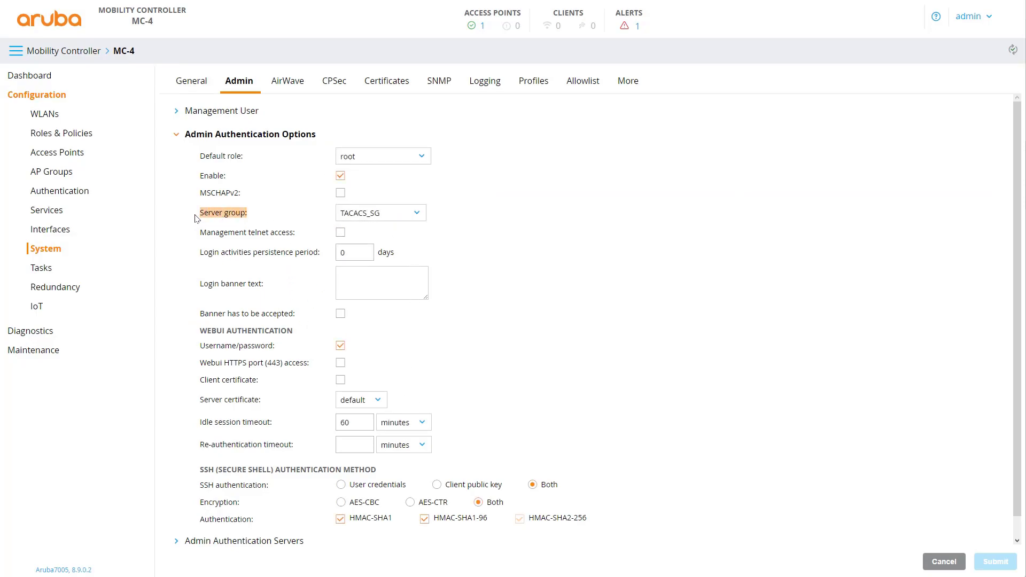
click(415, 214)
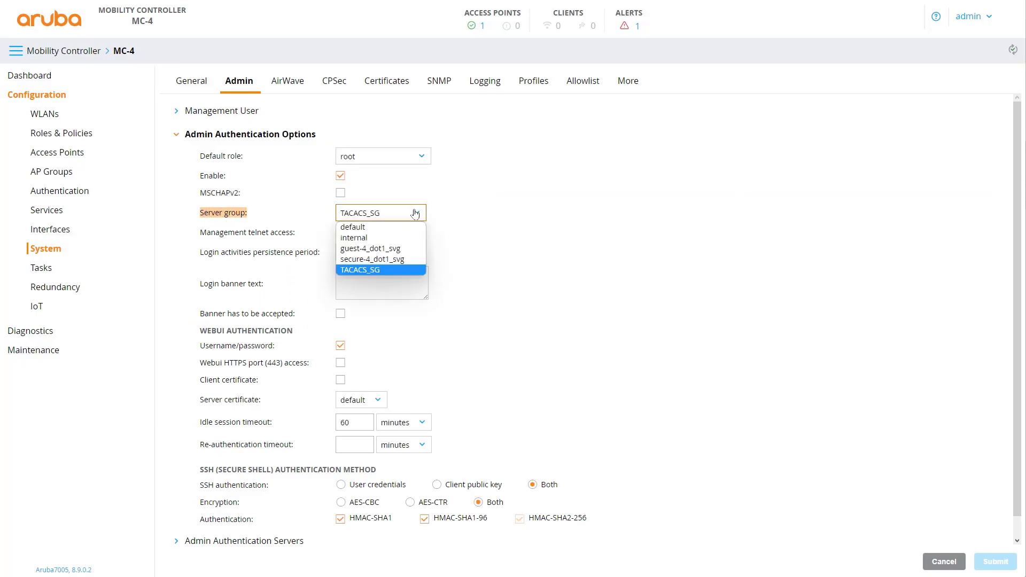
click(377, 274)
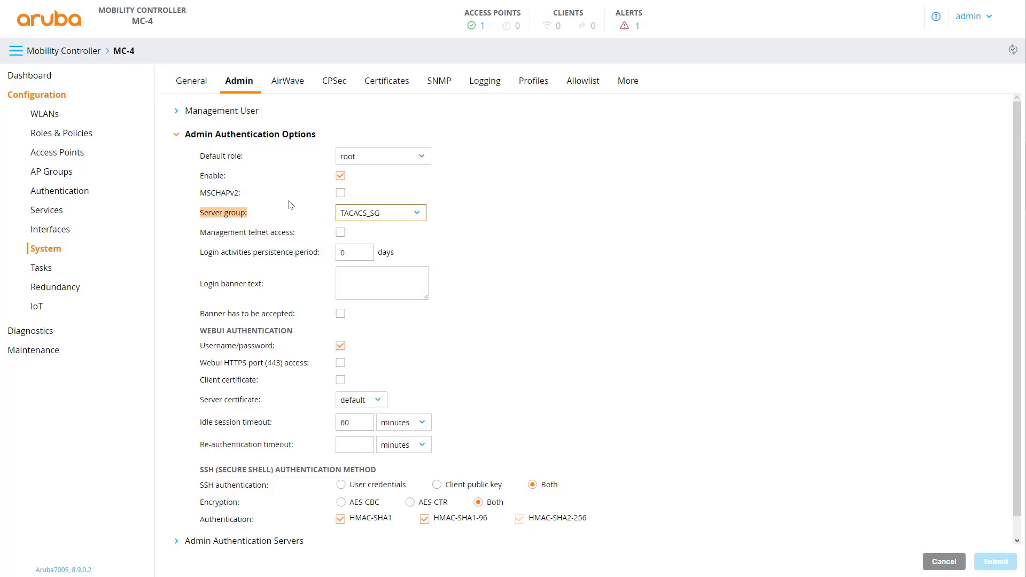
click(176, 139)
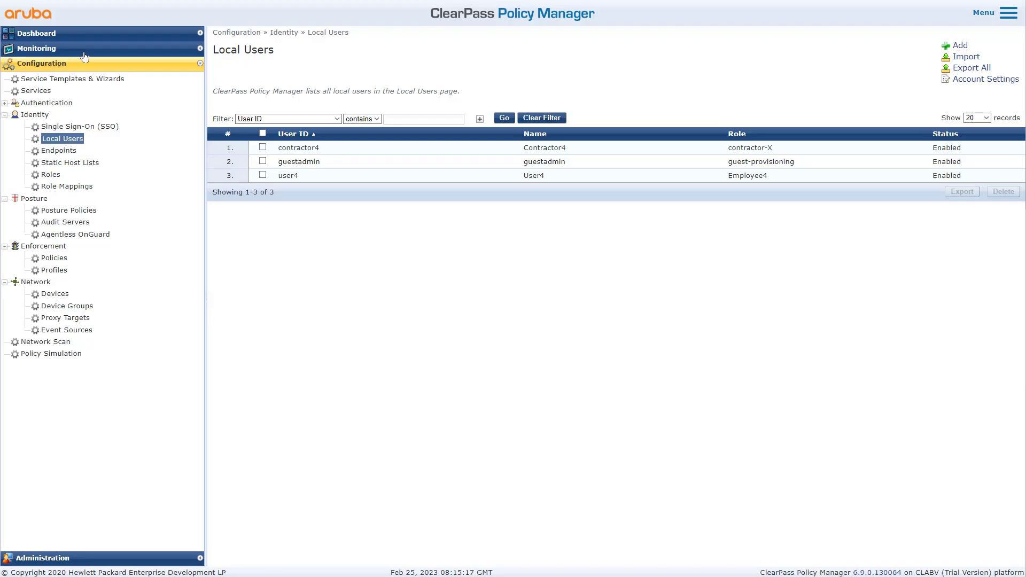
Step: Sign back in to ClearPass as admin and dismiss the What's New notice
click(323, 167)
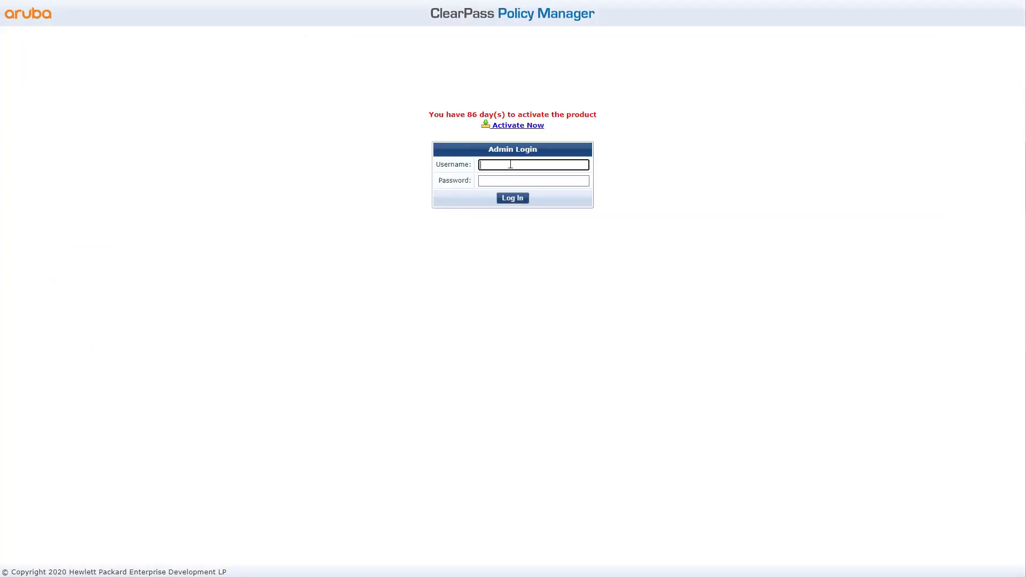
text(admin)
key(Tab)
text(••••••)
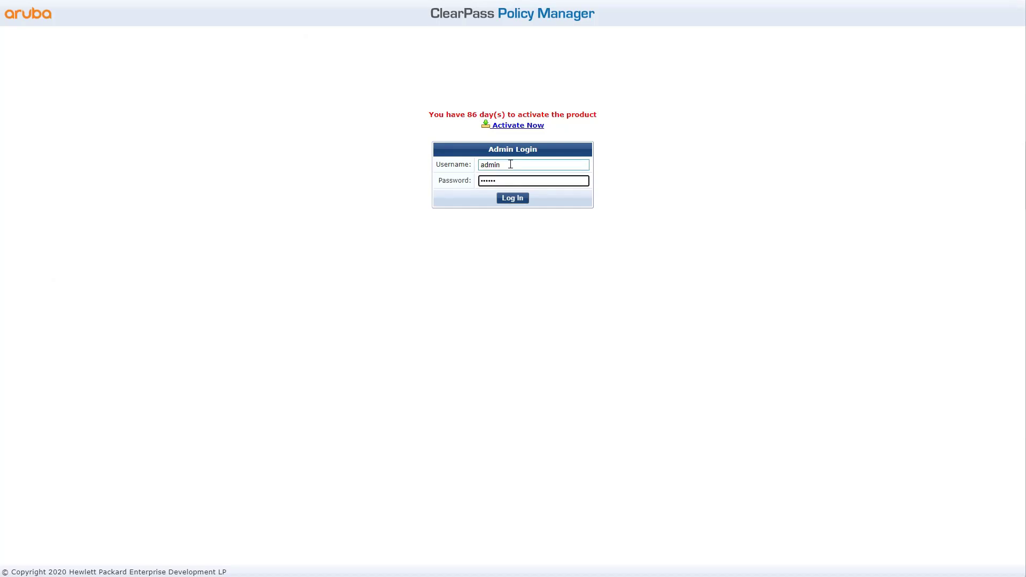
key(Return)
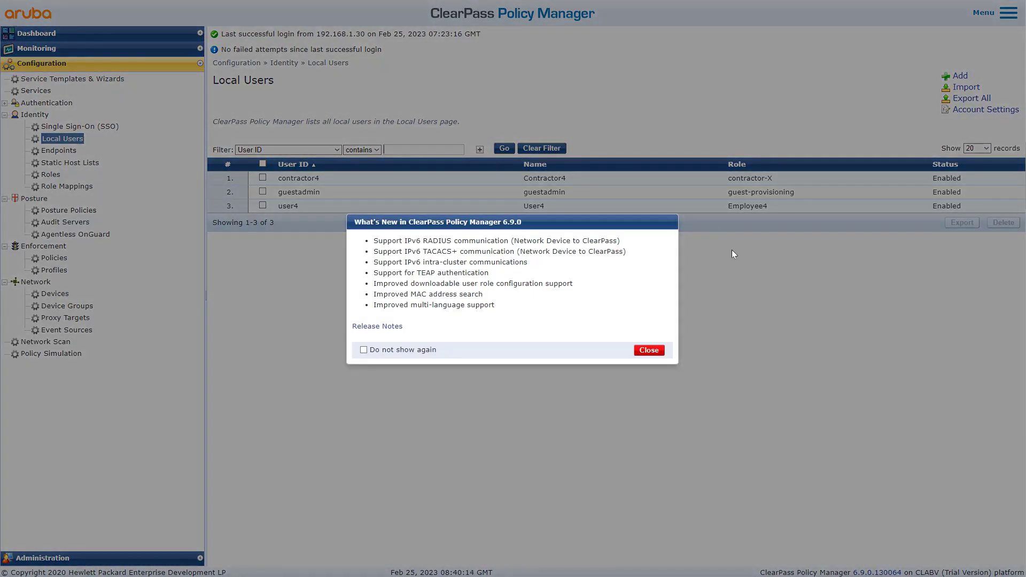
click(653, 350)
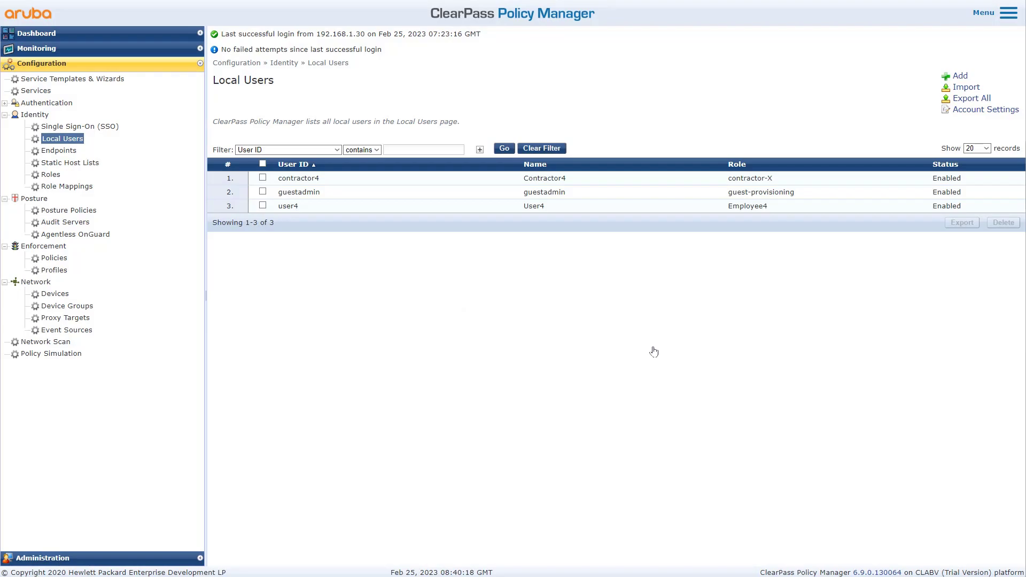
click(35, 91)
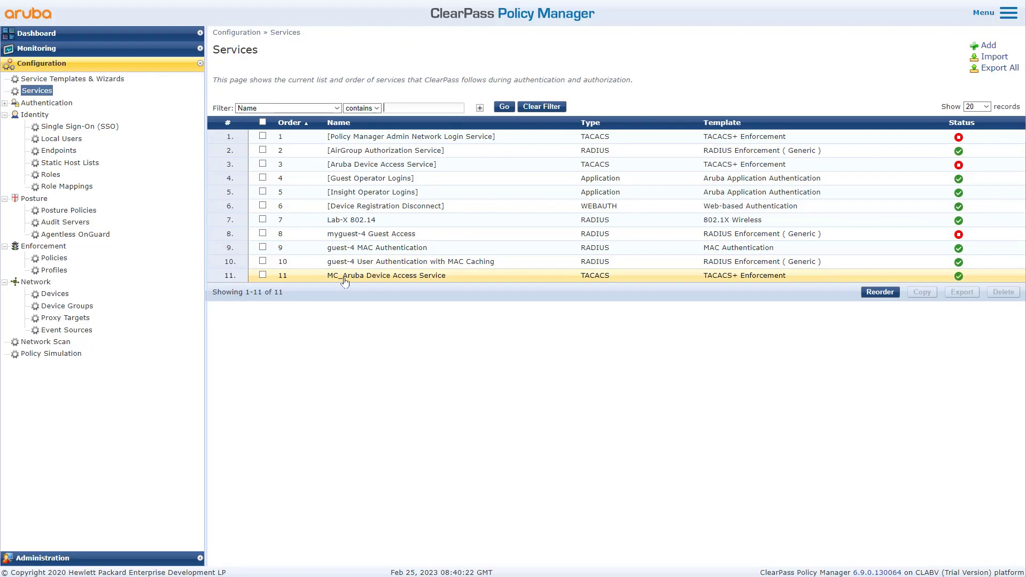
Step: Review MC_Aruba Device Access Service's authentication sources and role mapping, then list Enforcement Policies
click(344, 275)
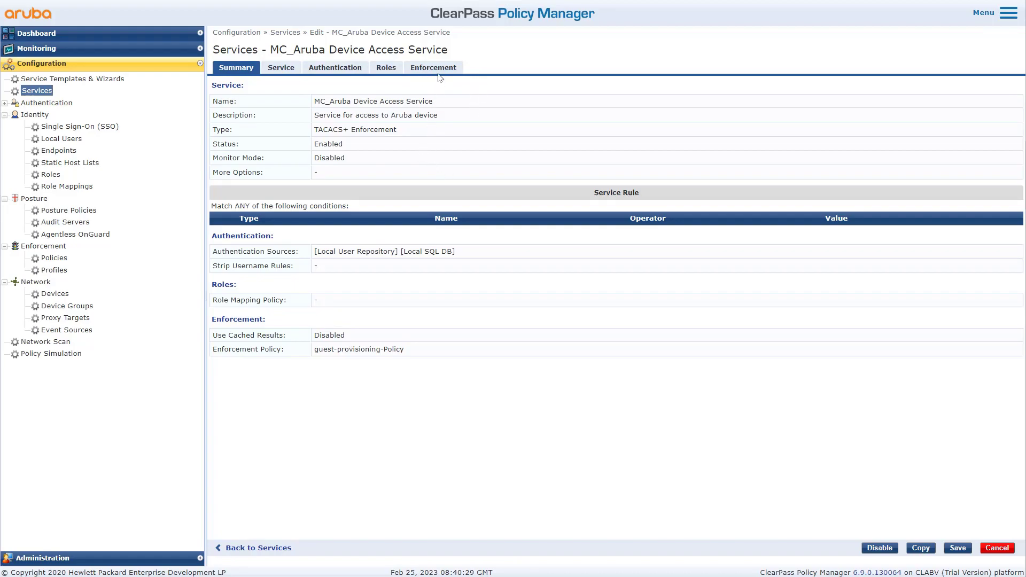
click(328, 68)
click(335, 89)
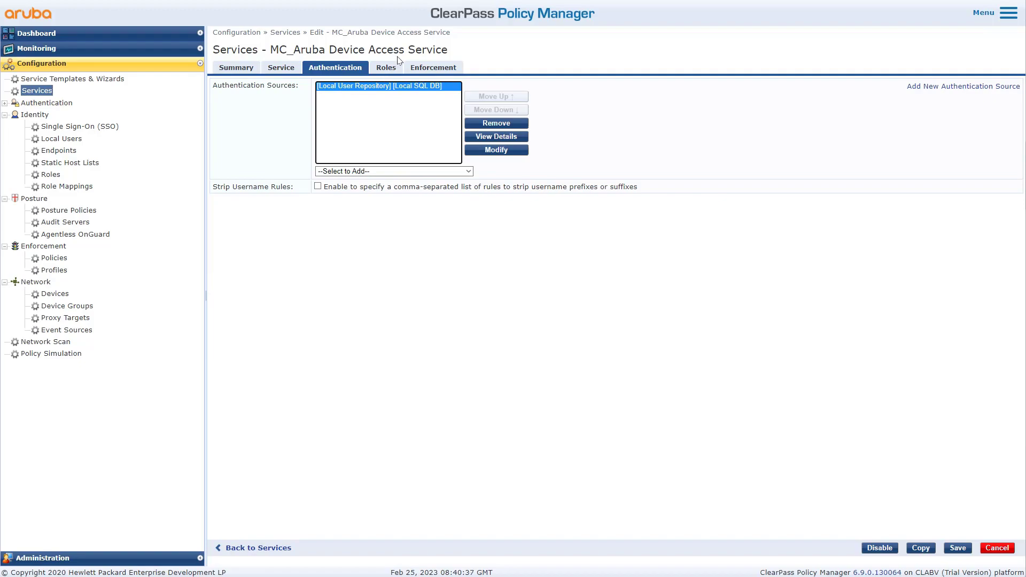
click(386, 68)
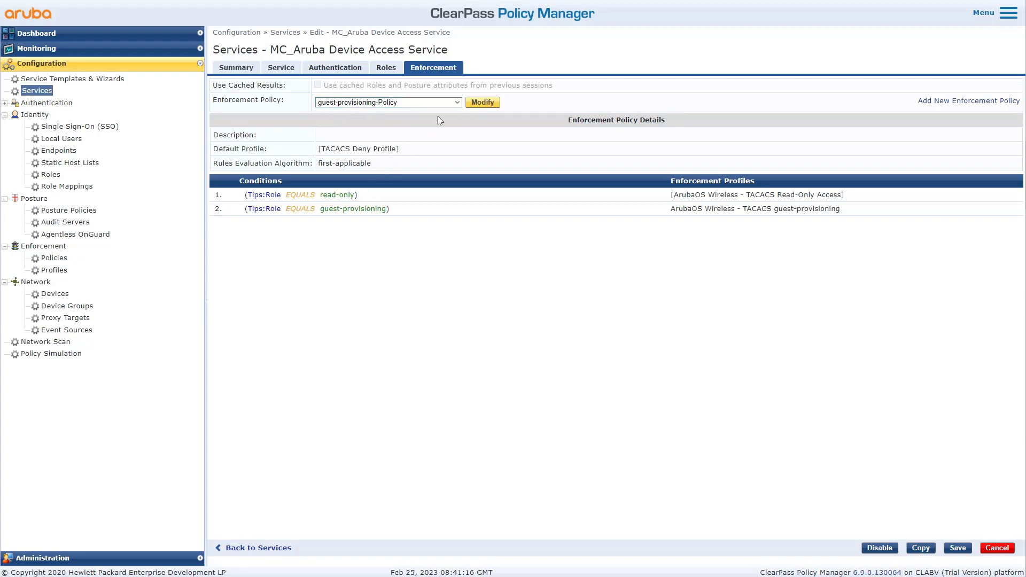
click(58, 259)
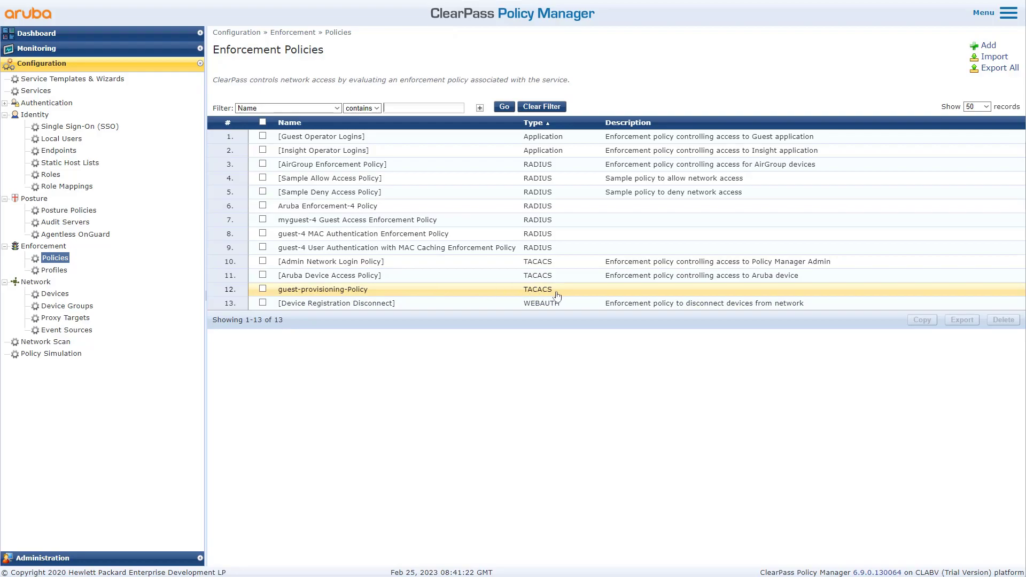
Step: Check guest-provisioning-Policy is a TACACS policy keeping TACACS Deny Profile as default
drag(557, 294, 525, 296)
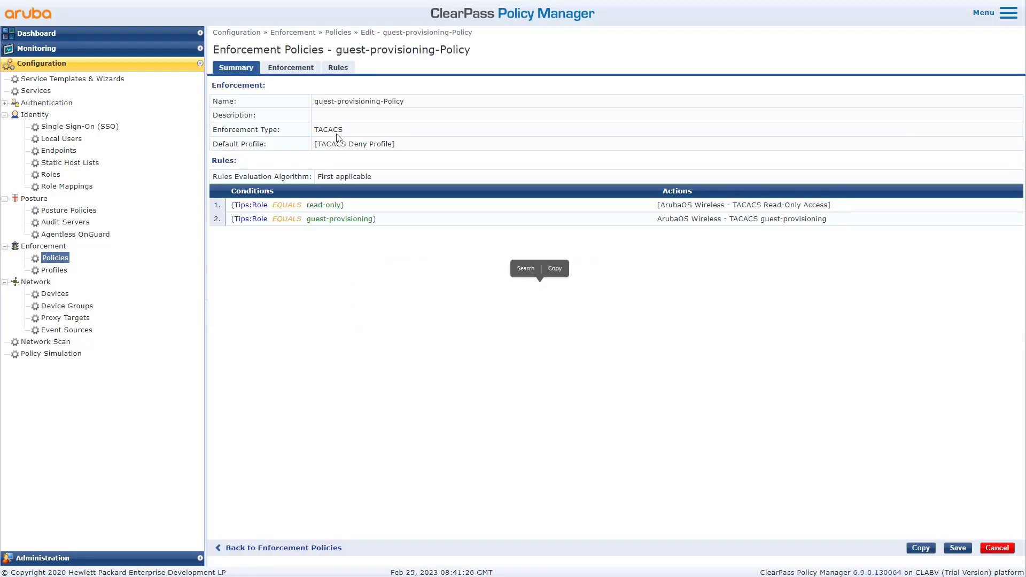
click(285, 74)
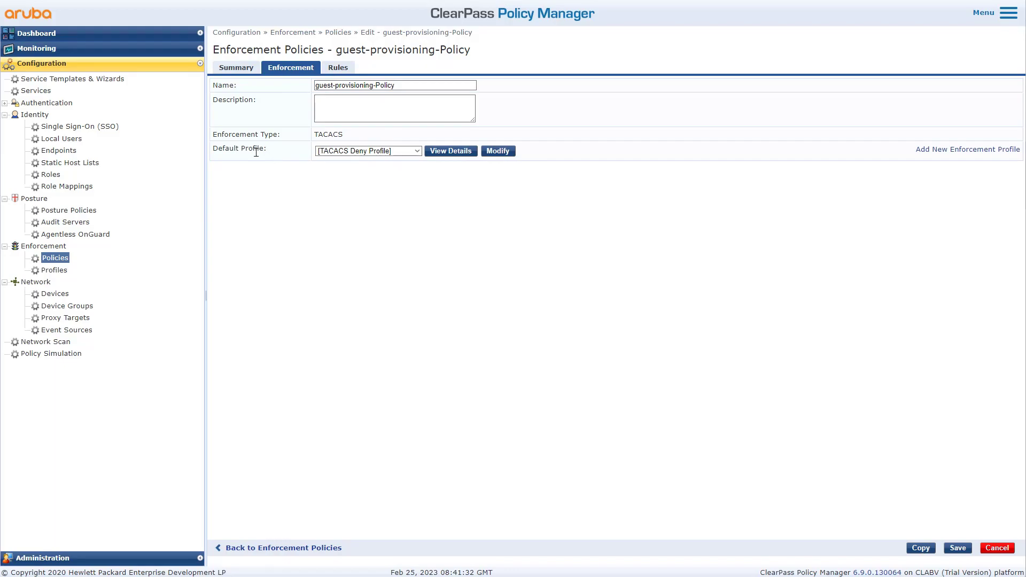
drag(267, 151, 214, 154)
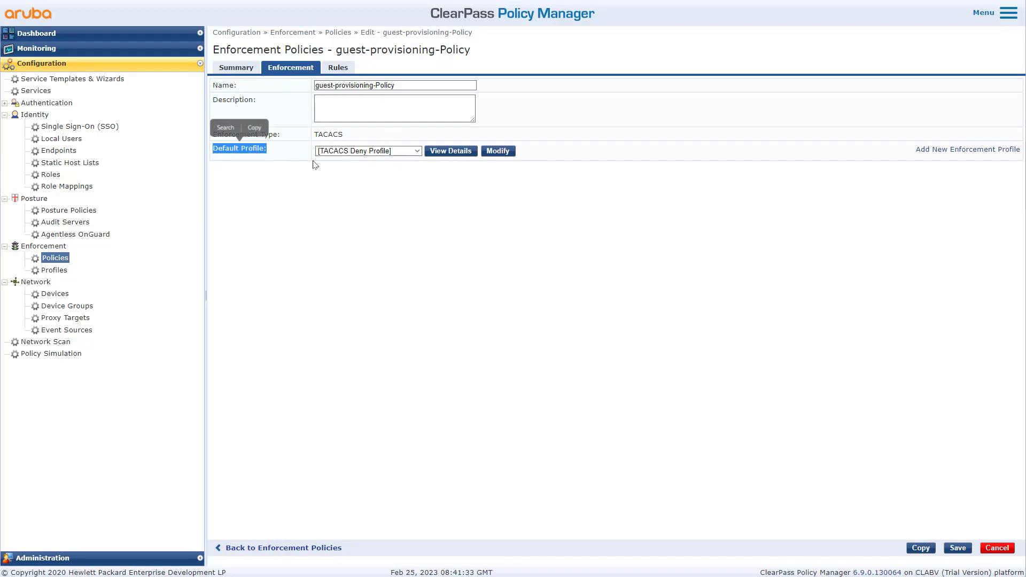
click(230, 69)
drag(348, 133, 313, 134)
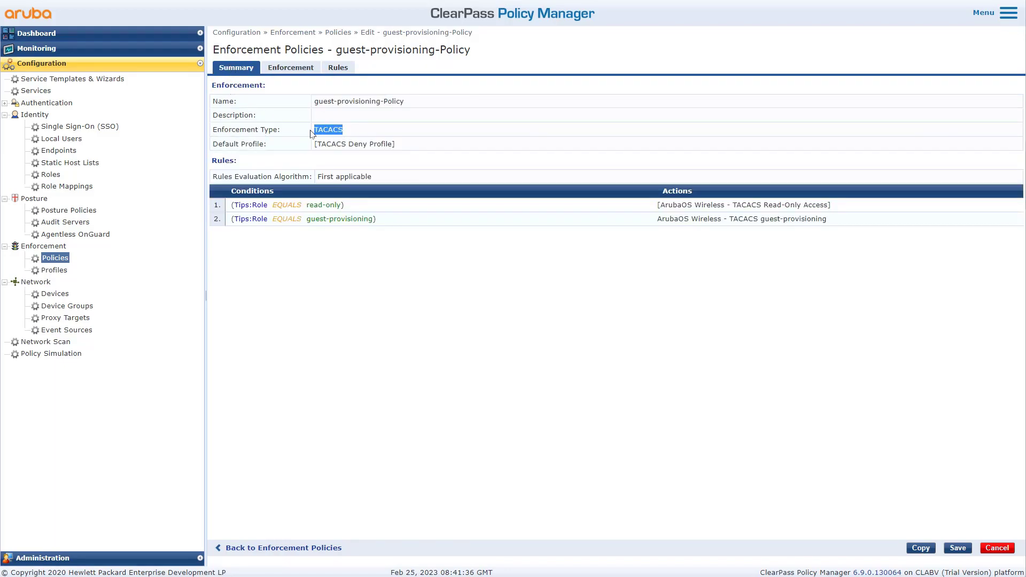
click(296, 71)
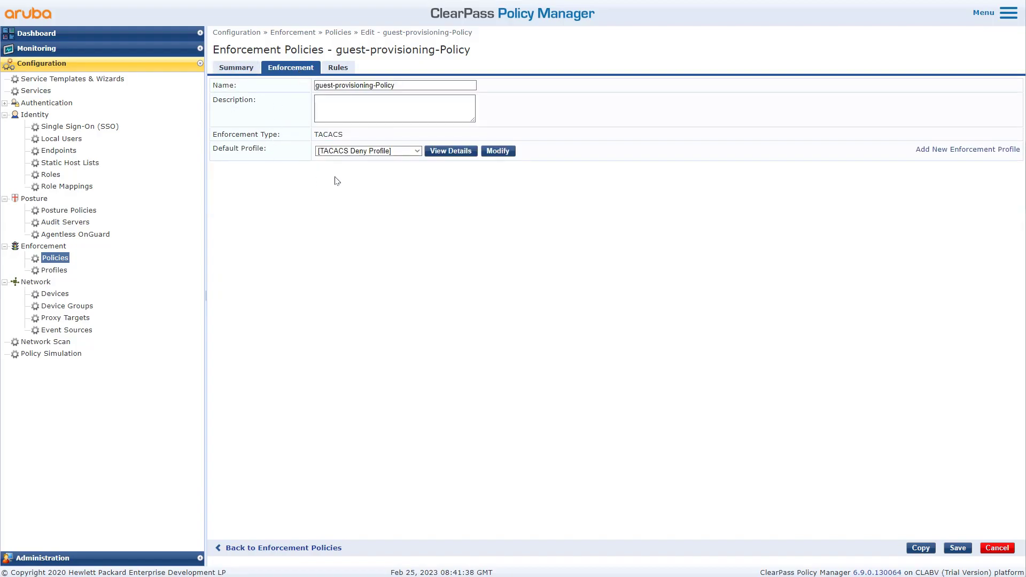
click(416, 155)
click(415, 155)
Step: Review the rules: read-only gets Read-Only Access, guest-provisioning gets the guest-provisioning profile
click(344, 68)
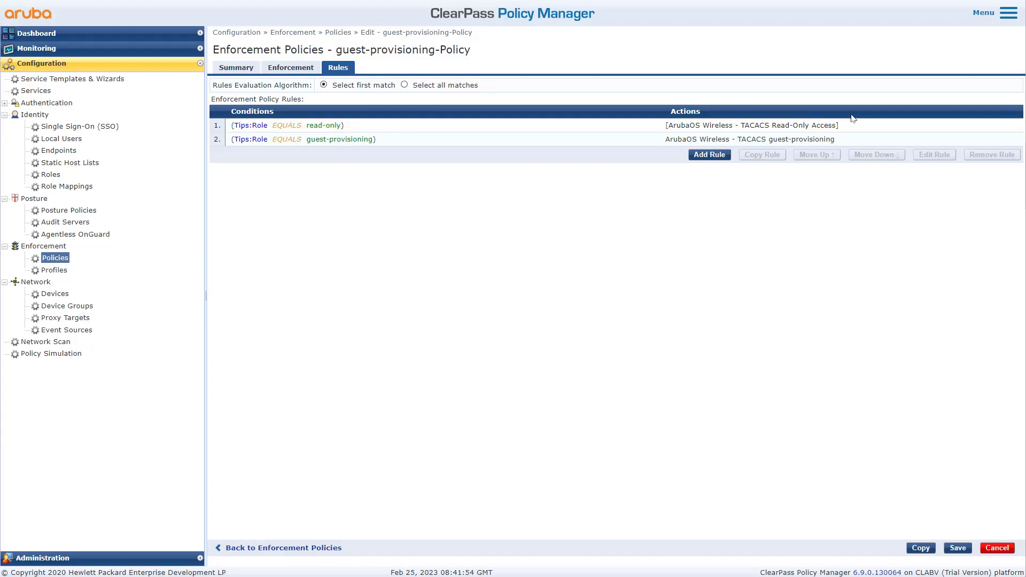
drag(839, 126, 665, 128)
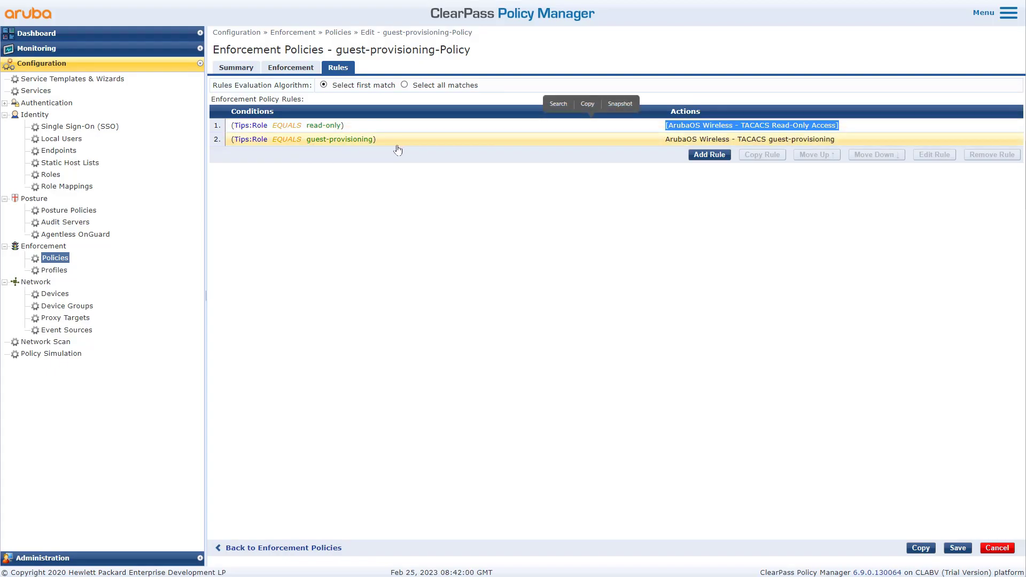
drag(837, 140, 638, 146)
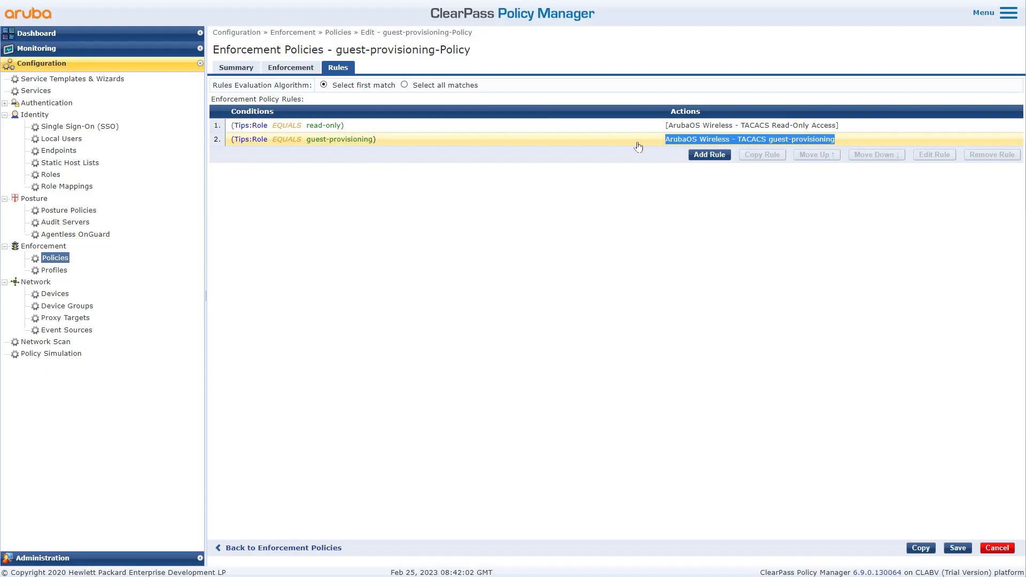
Step: Inspect the ArubaOS Wireless - TACACS Read-Only Access profile, then return to the Profiles list
click(55, 271)
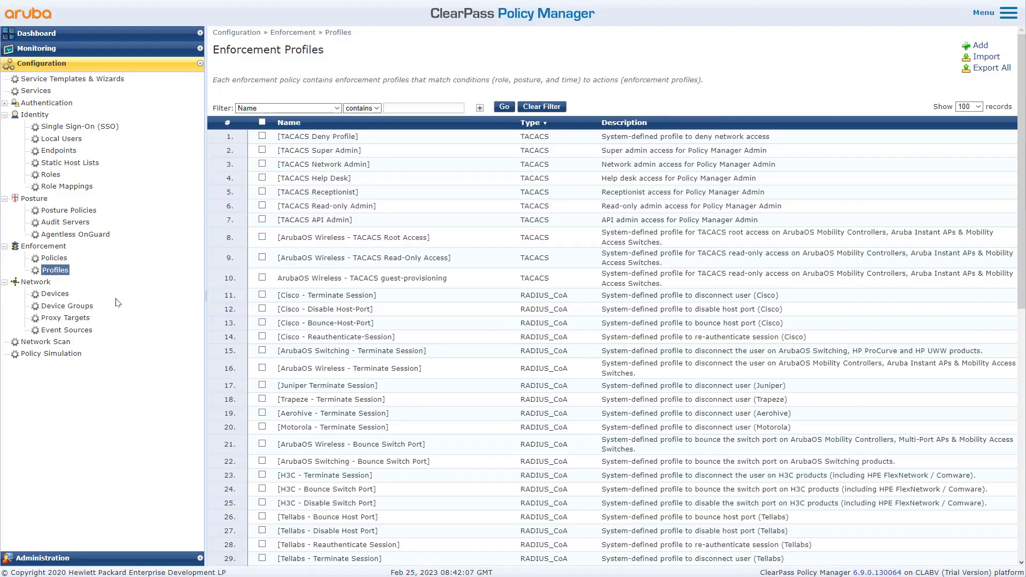
click(384, 262)
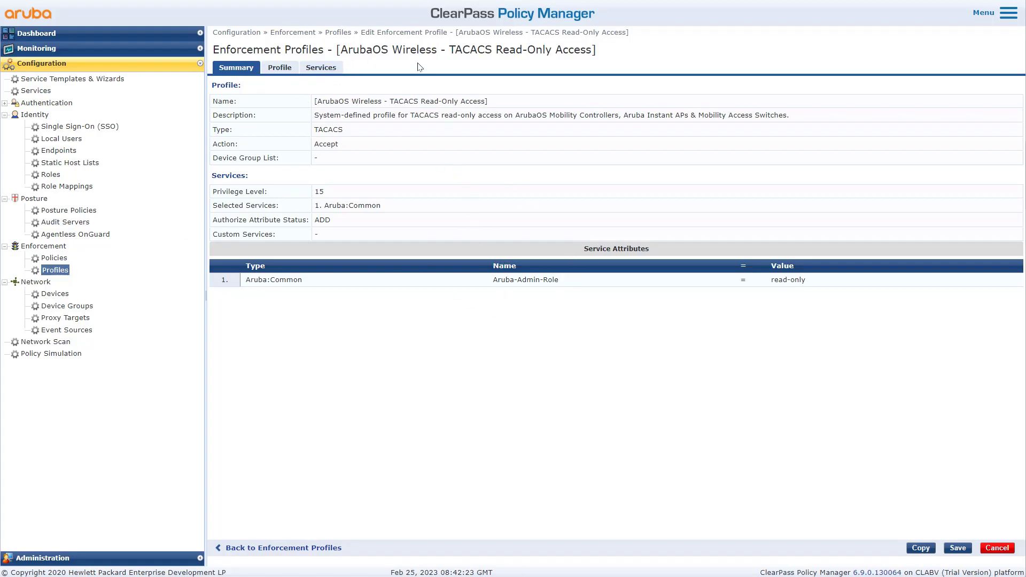
click(65, 249)
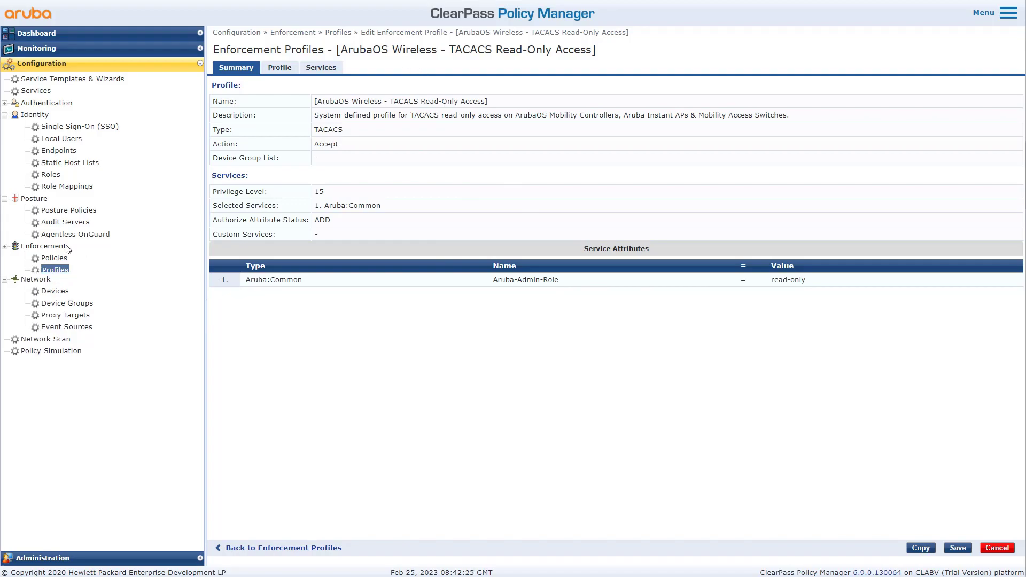
click(64, 249)
click(56, 270)
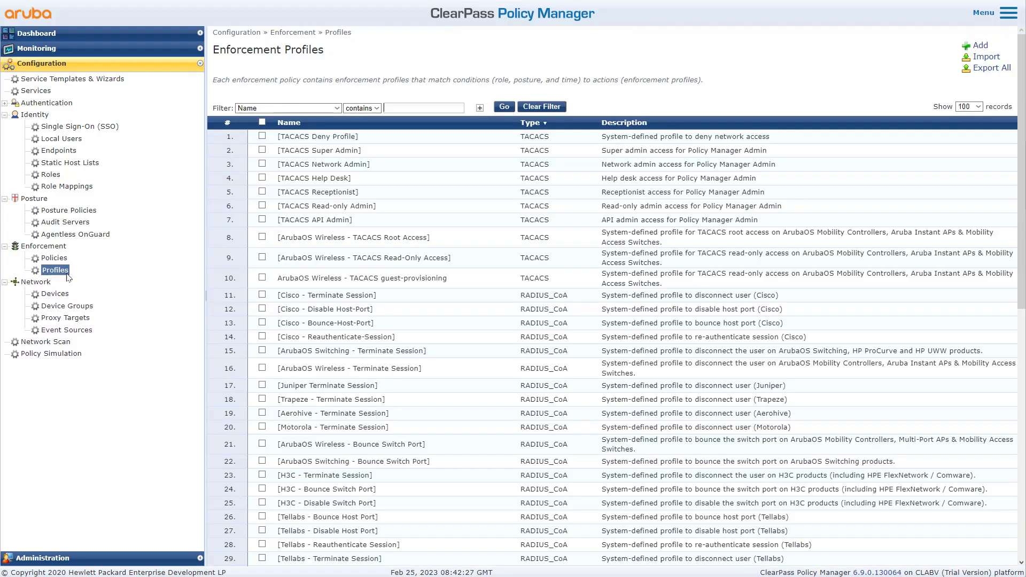
Step: Review the TACACS guest-provisioning profile's description and its Aruba:Common service without adding services
click(333, 286)
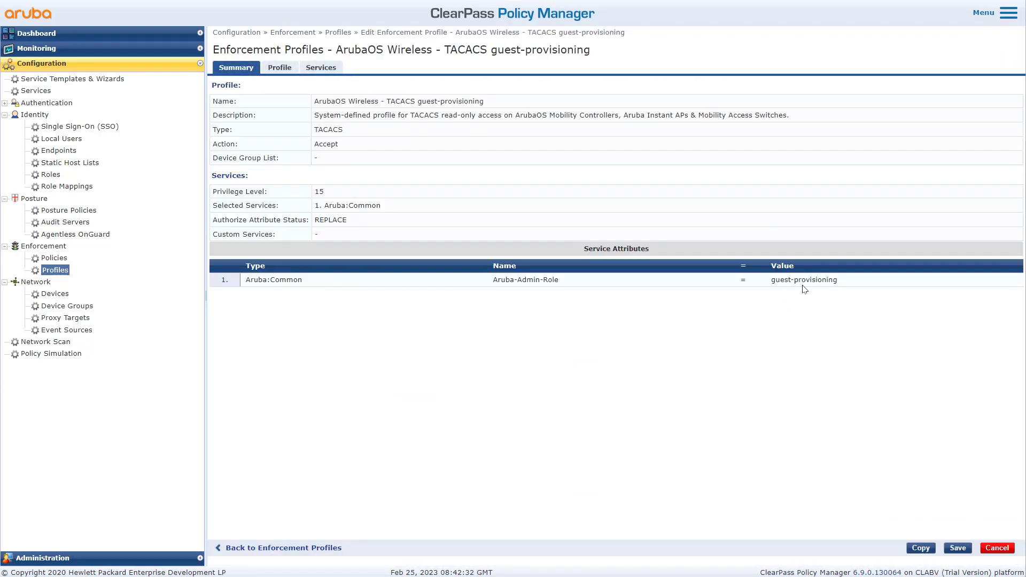
click(280, 68)
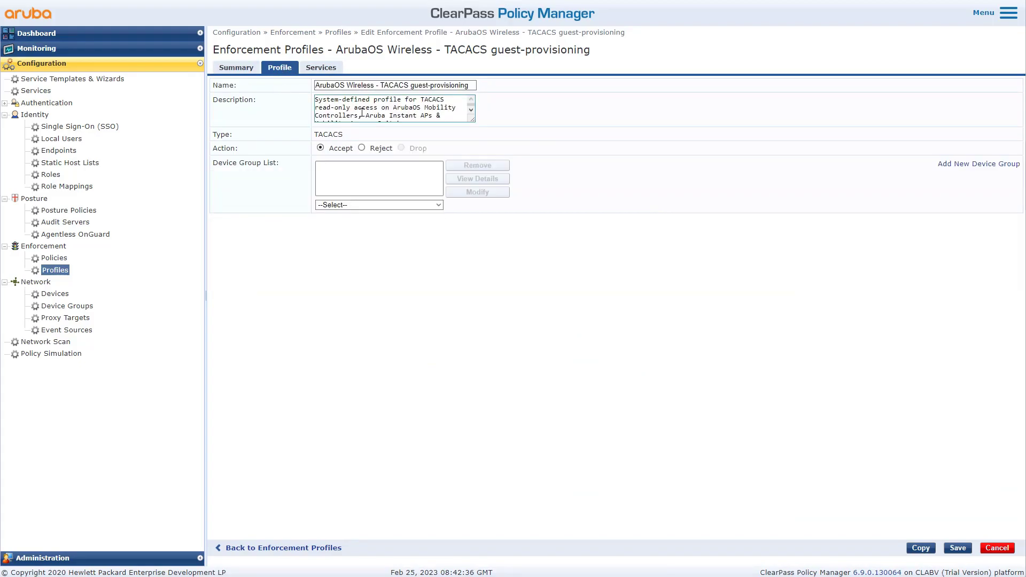
drag(348, 107, 315, 101)
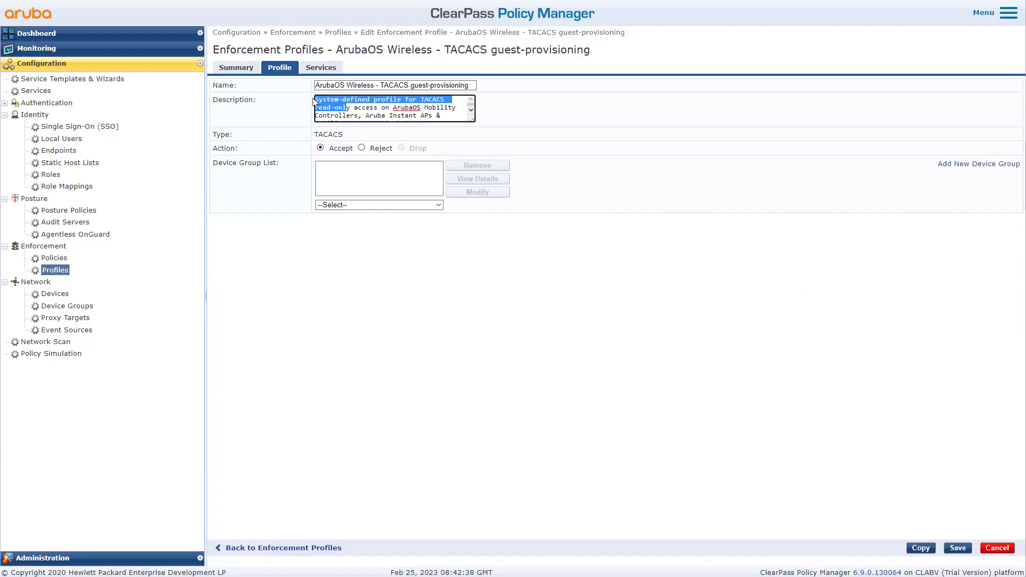
click(315, 73)
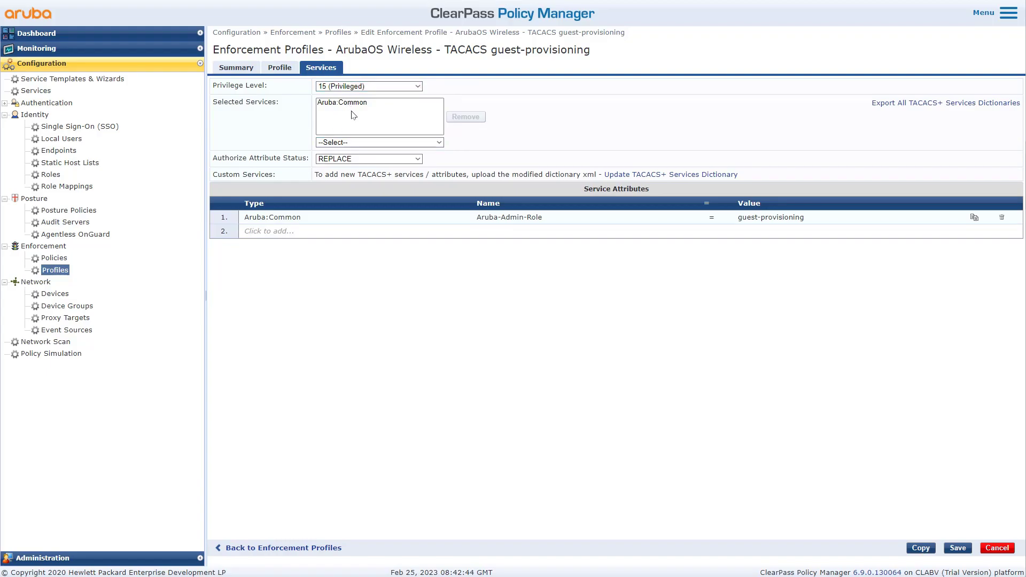
click(368, 103)
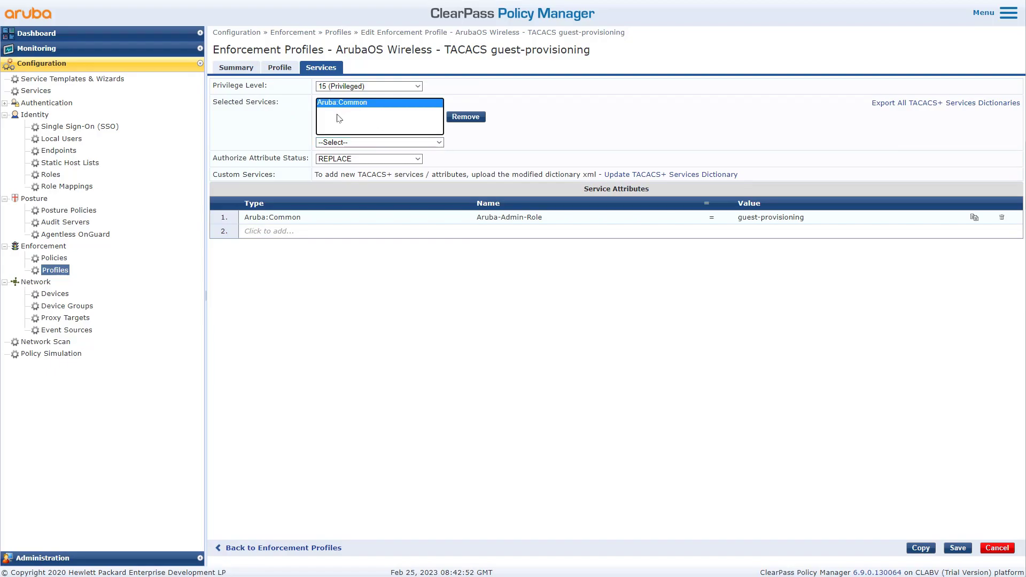
click(438, 142)
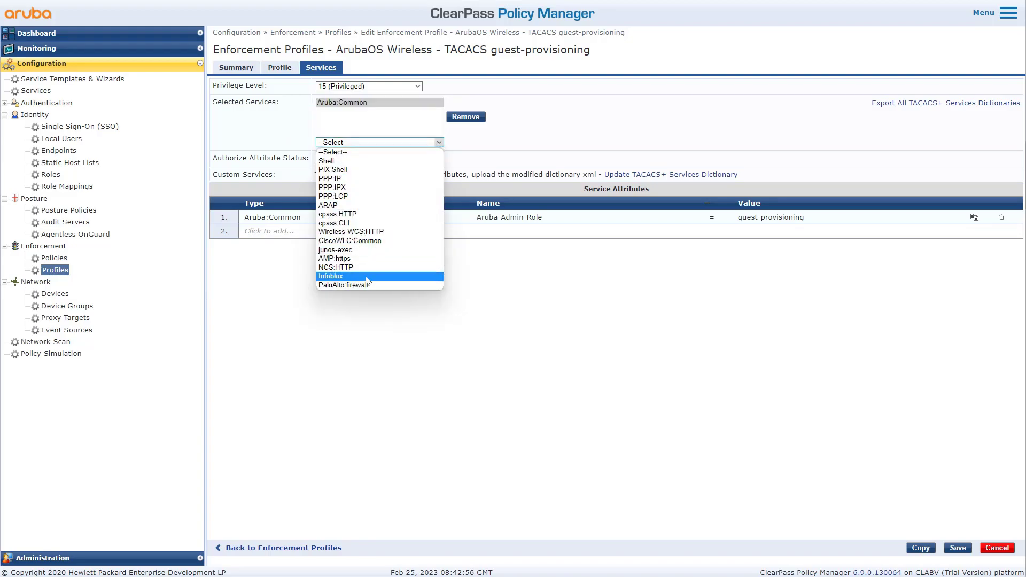
click(577, 116)
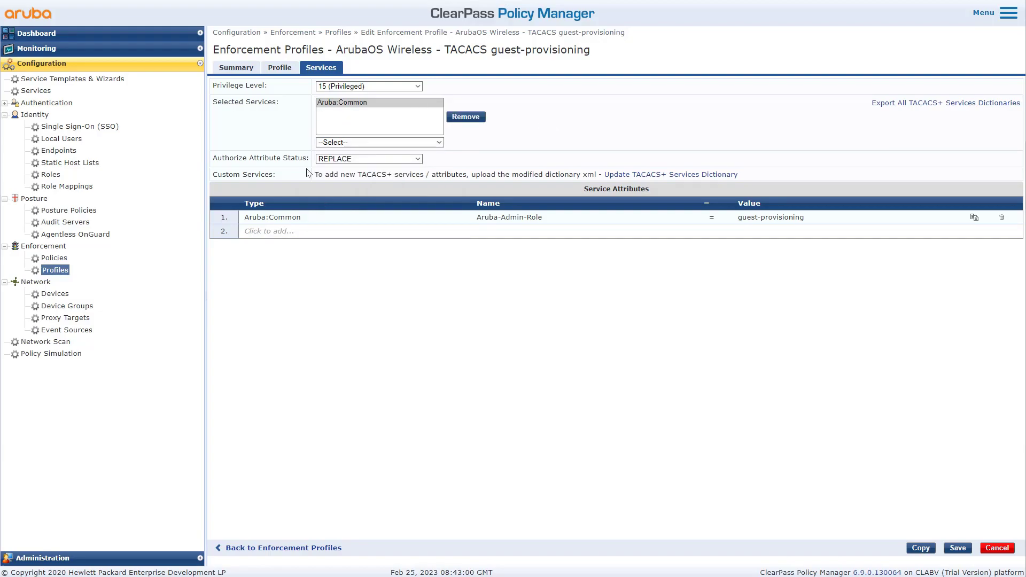
Step: Confirm Aruba-Admin-Role is guest-provisioning, then leave for Local Users, discarding unsaved edits
click(295, 221)
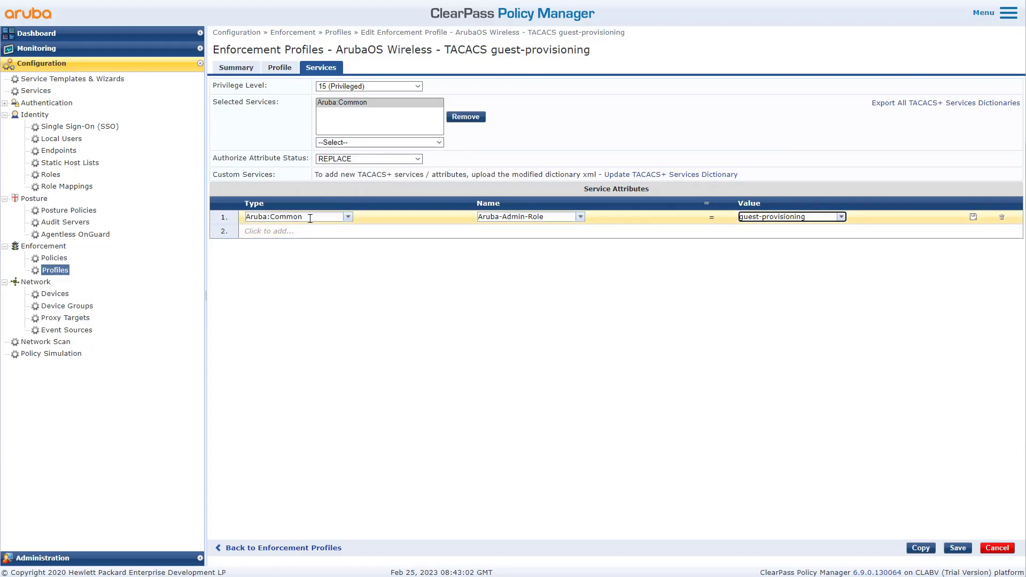
click(579, 216)
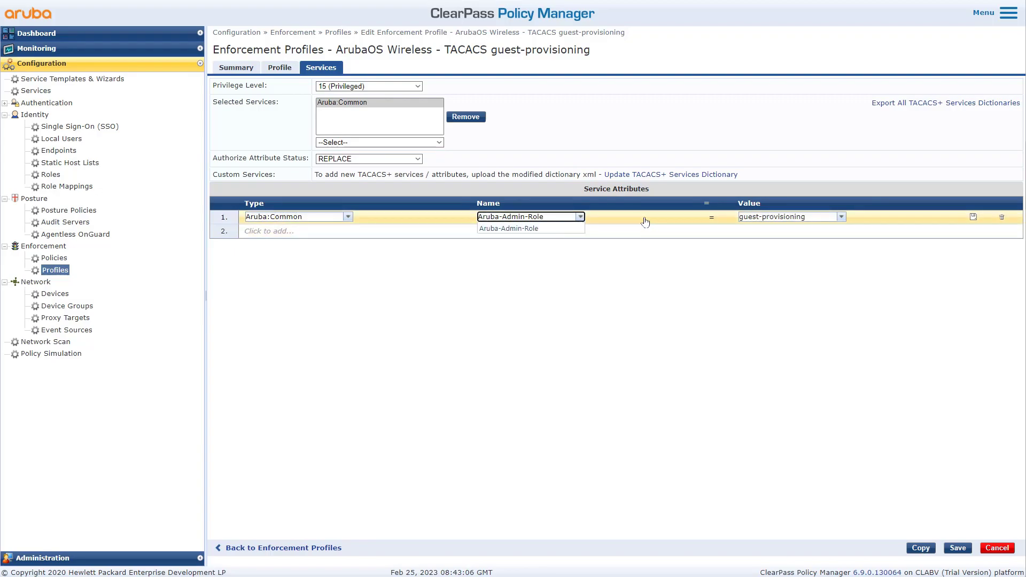
click(679, 273)
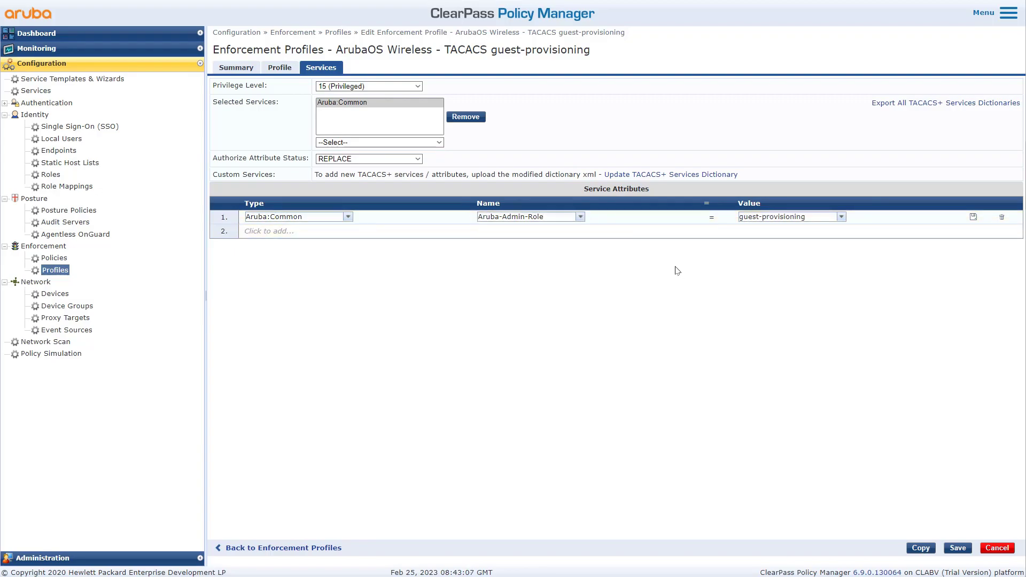
click(822, 214)
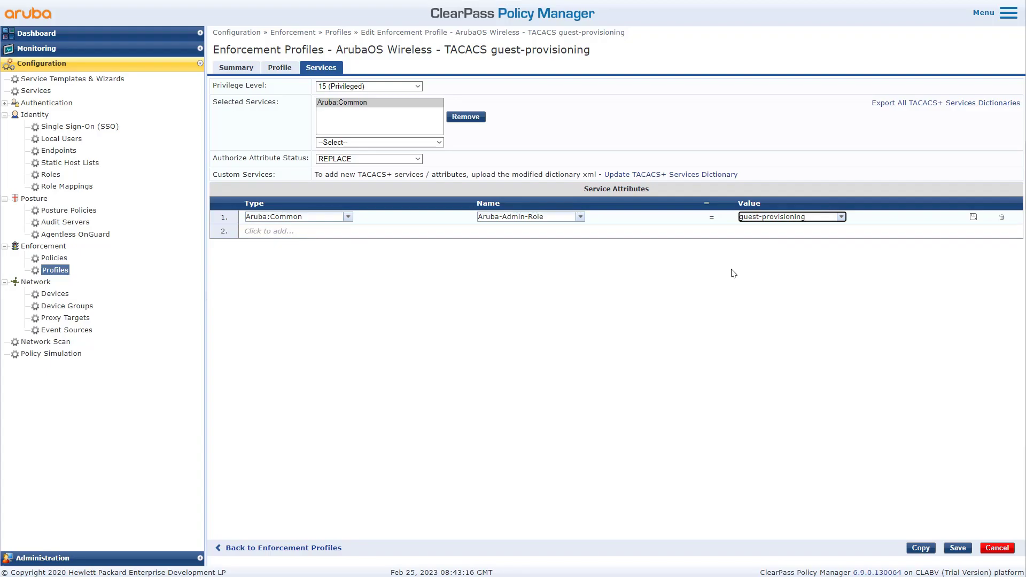
click(628, 292)
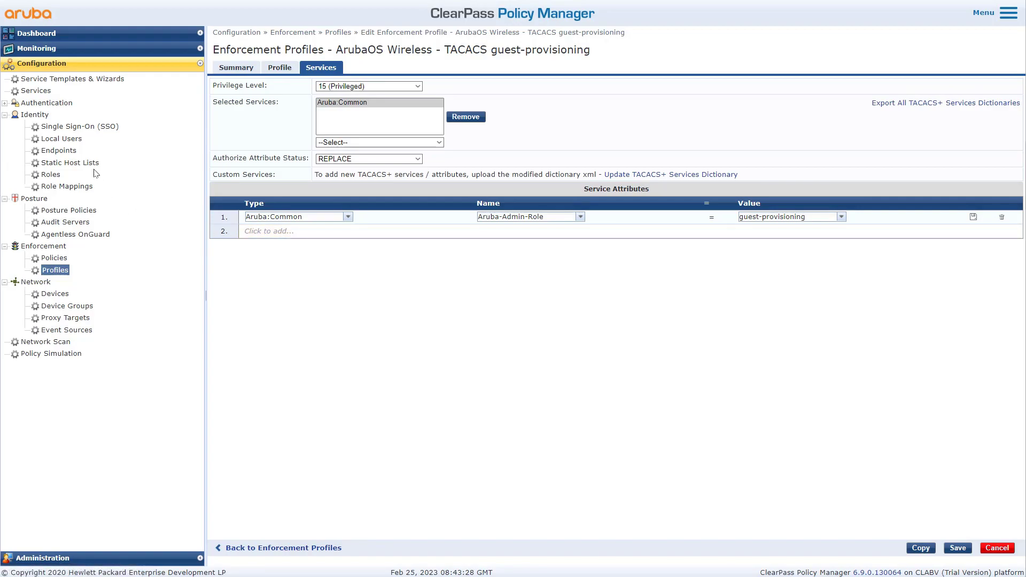
click(69, 140)
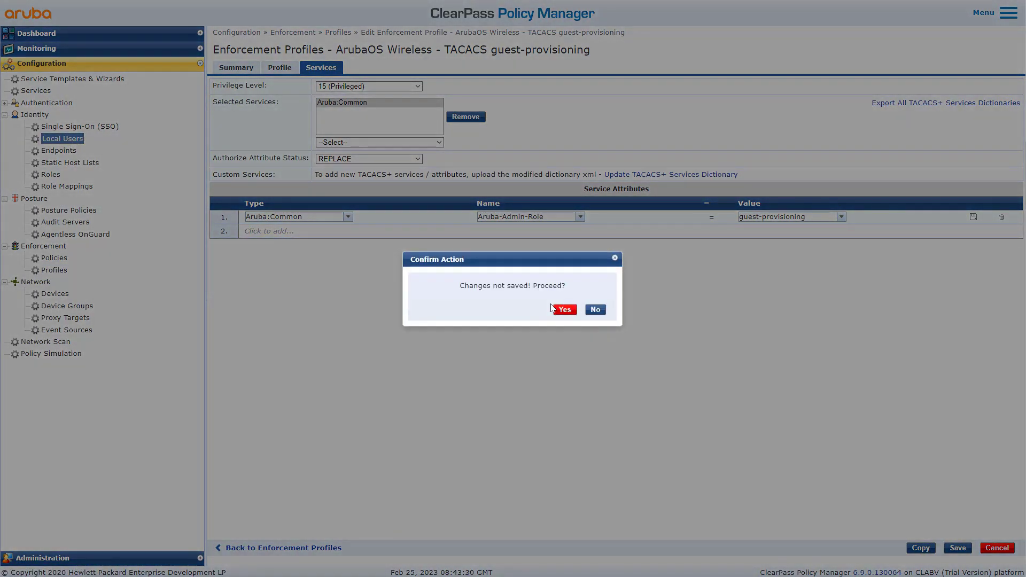
click(564, 310)
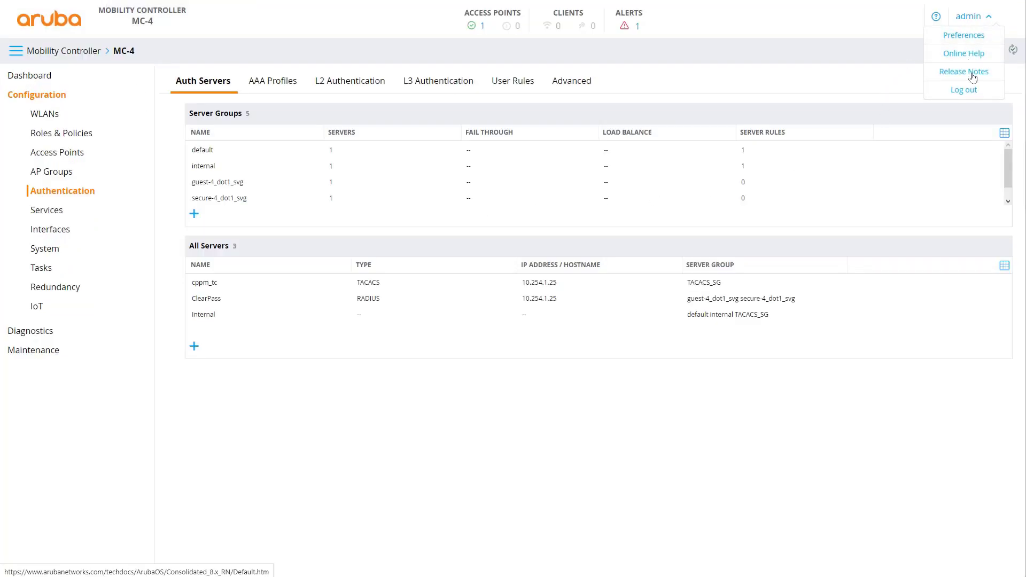
Step: Log out of MC-4's web UI and sign back in as guestadmin with its password
click(963, 87)
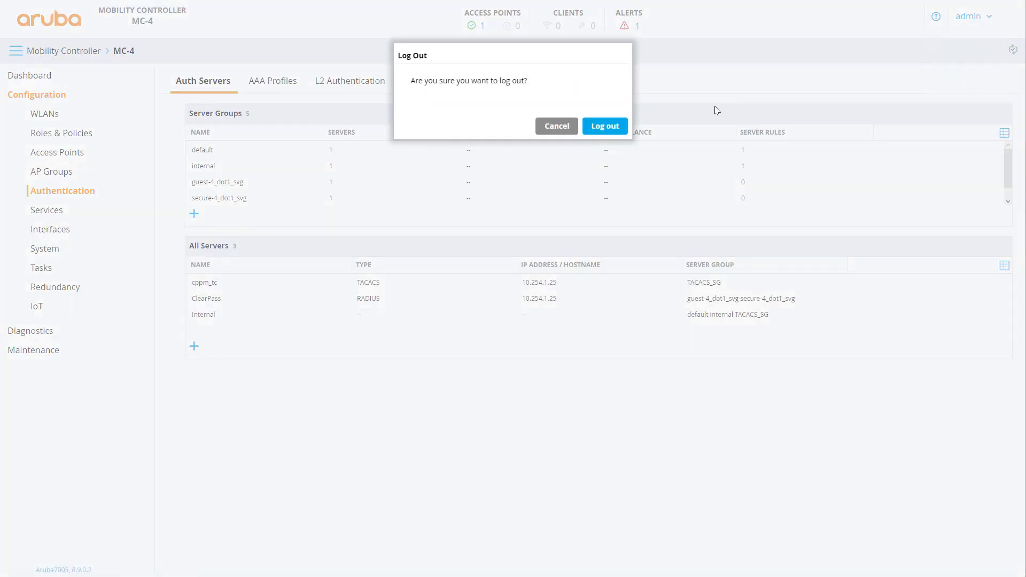
click(612, 126)
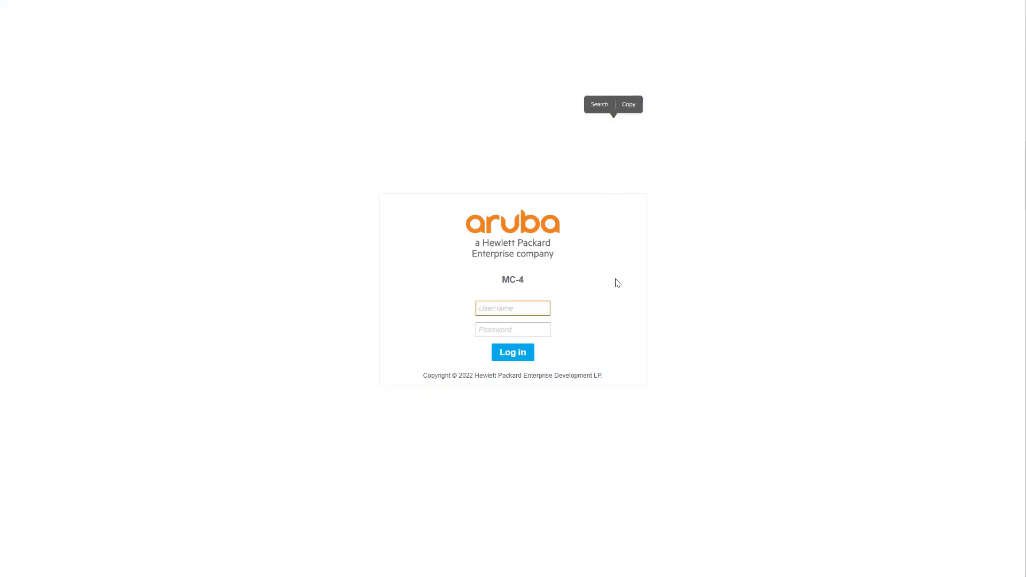
click(528, 306)
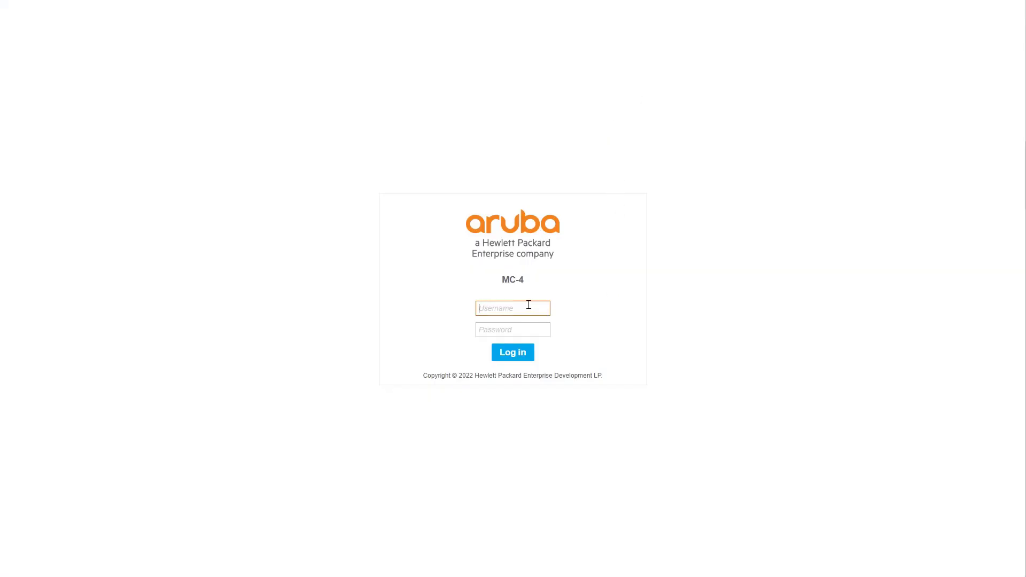
text(guestadmin)
key(Tab)
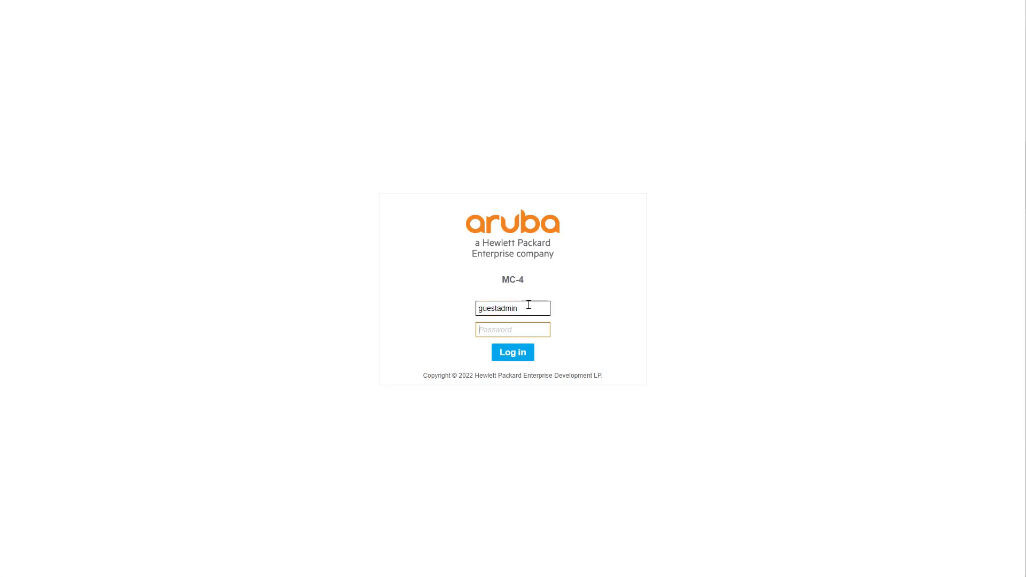
text(********)
key(Return)
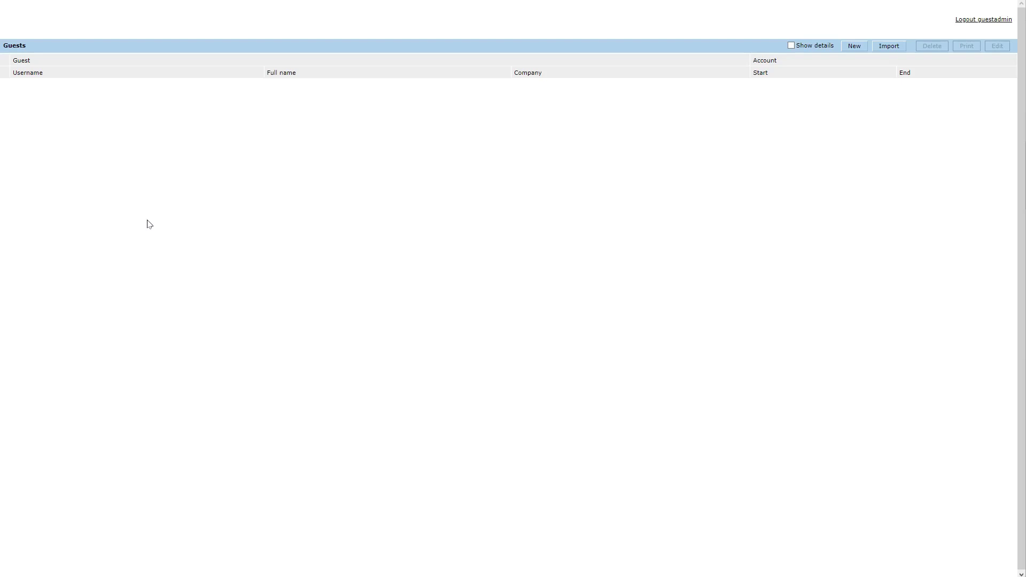
Step: Open the latest ACCEPT entry in Access Tracker, noting AUTHEN_STATUS_PASS in the summary
click(250, 5)
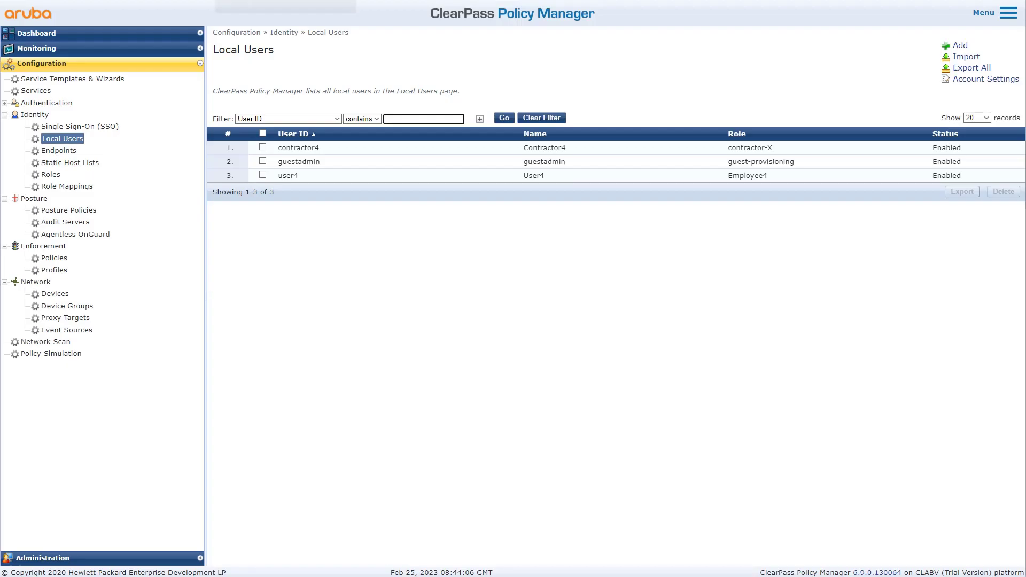
click(40, 48)
click(51, 76)
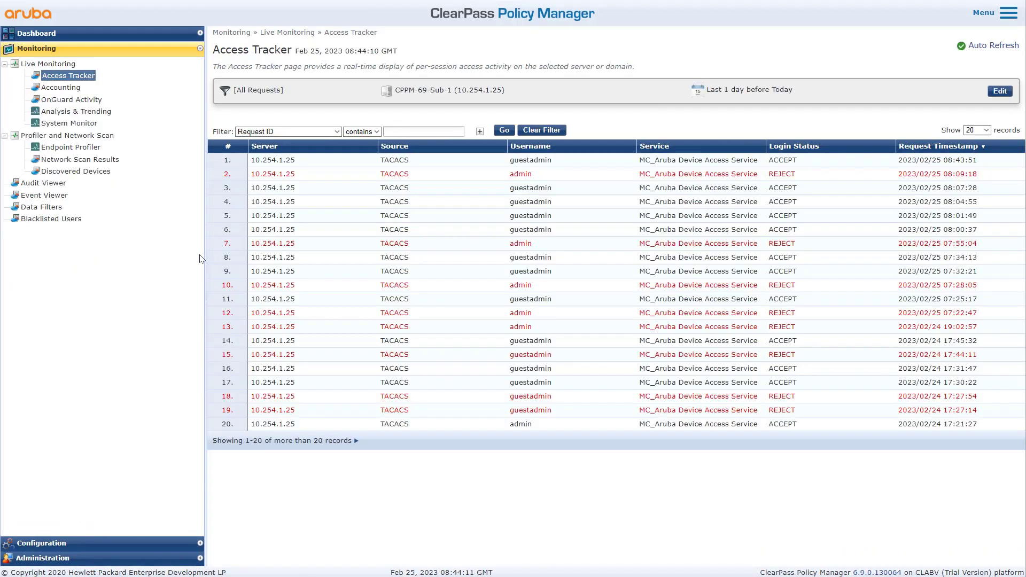
click(541, 162)
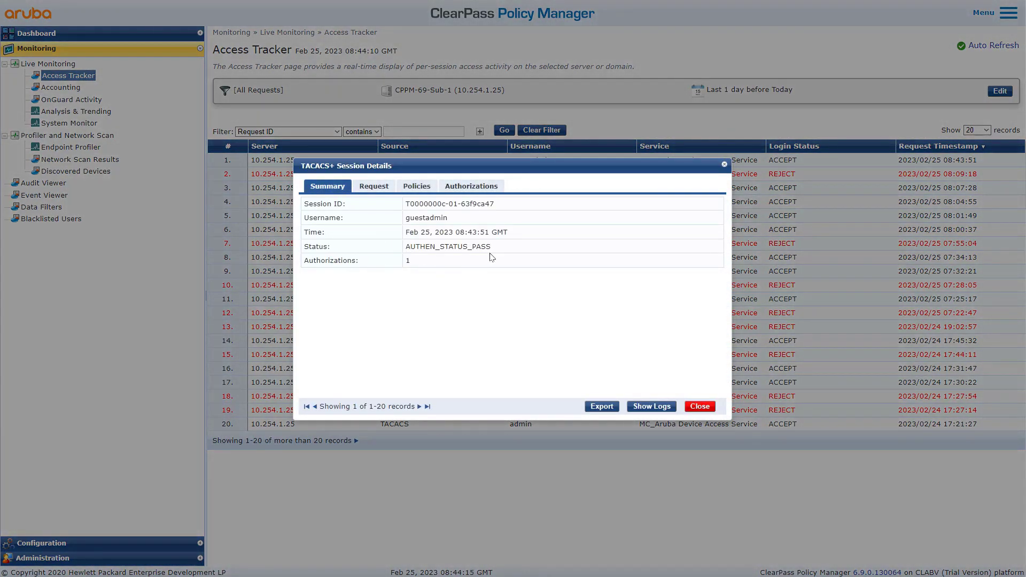
drag(490, 252, 405, 255)
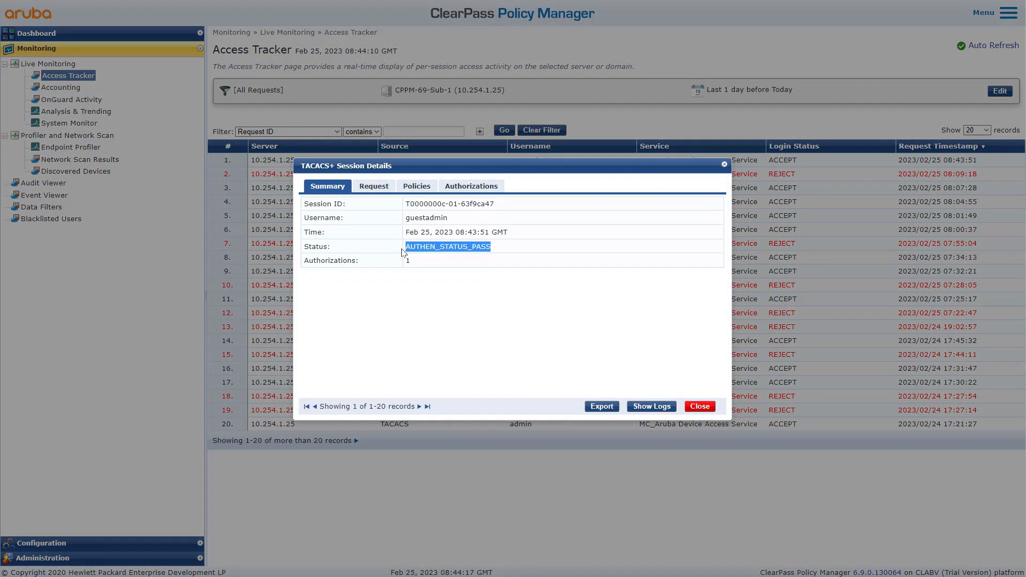
Step: Check the request is TACACS_AUTHENTICATION, handled by MC_Aruba Device Access Service with its auth source
click(384, 187)
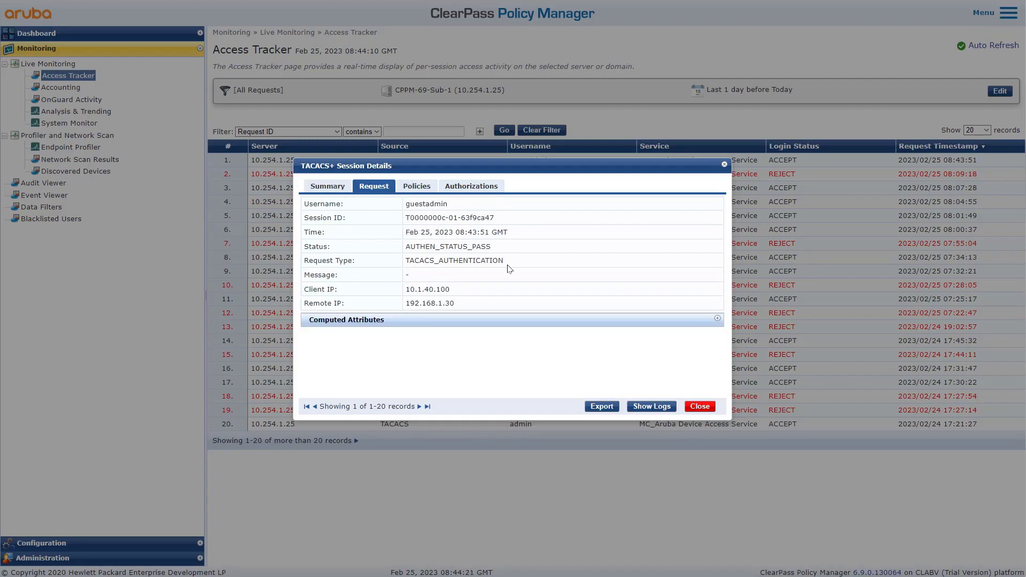
drag(505, 261, 417, 260)
click(353, 322)
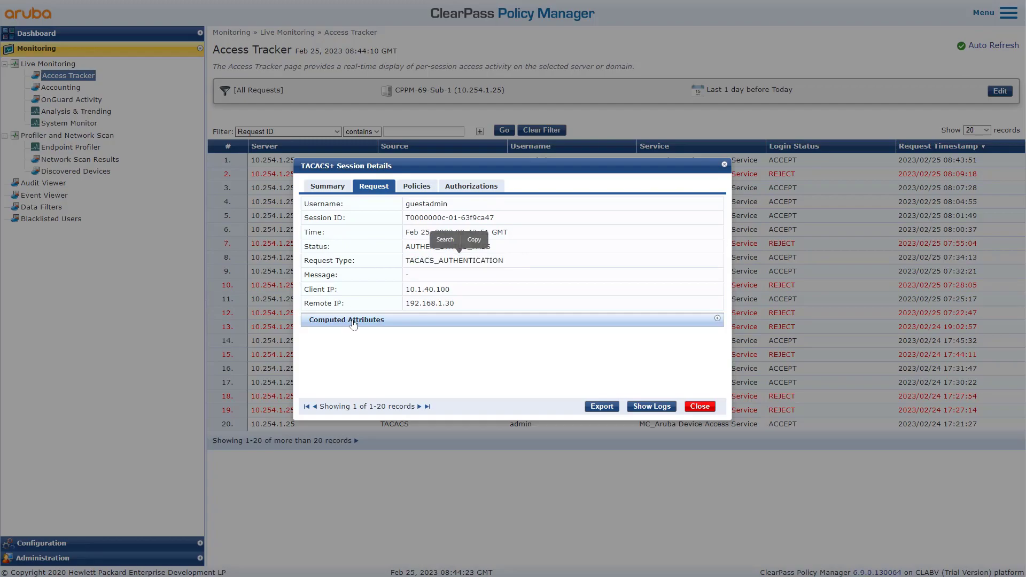
scroll(408, 350, down, 2)
scroll(407, 350, down, 1)
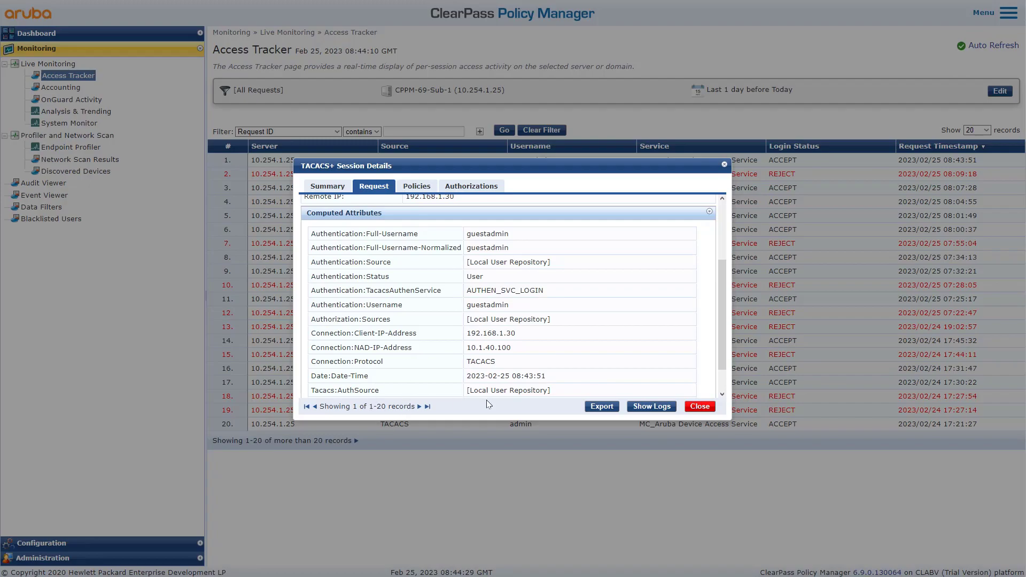
drag(555, 391, 460, 367)
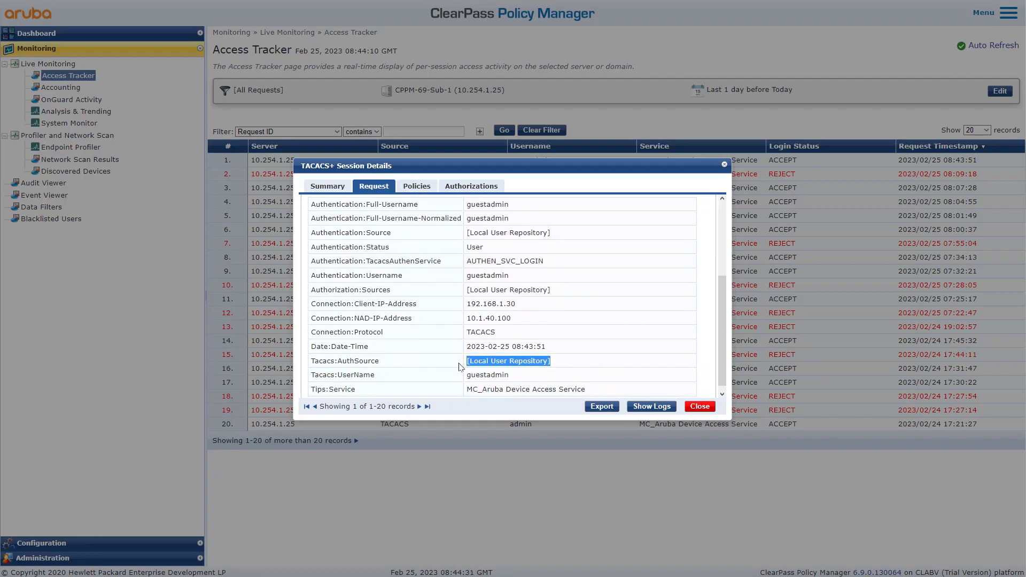
scroll(382, 376, down, 1)
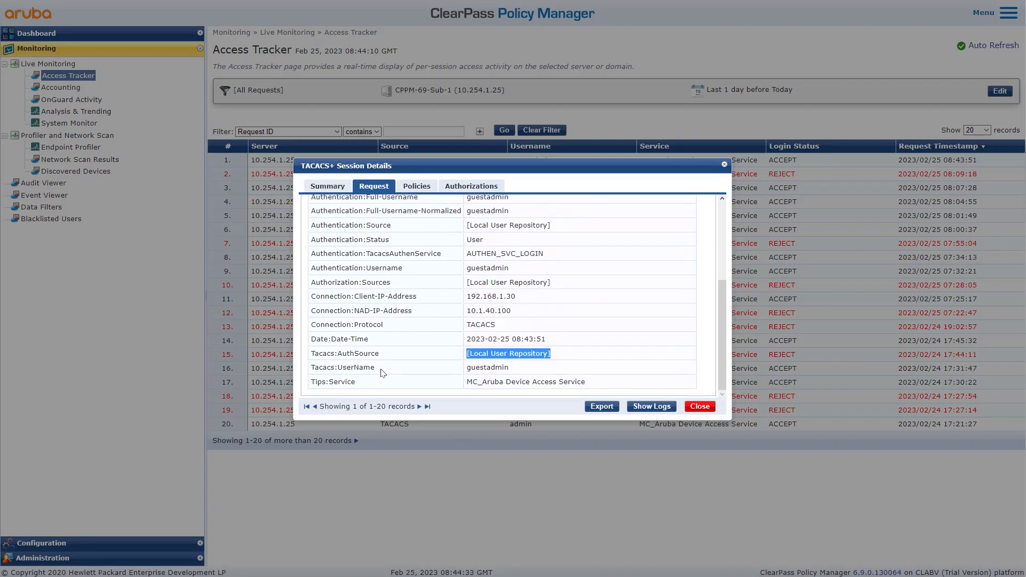
drag(511, 372, 469, 377)
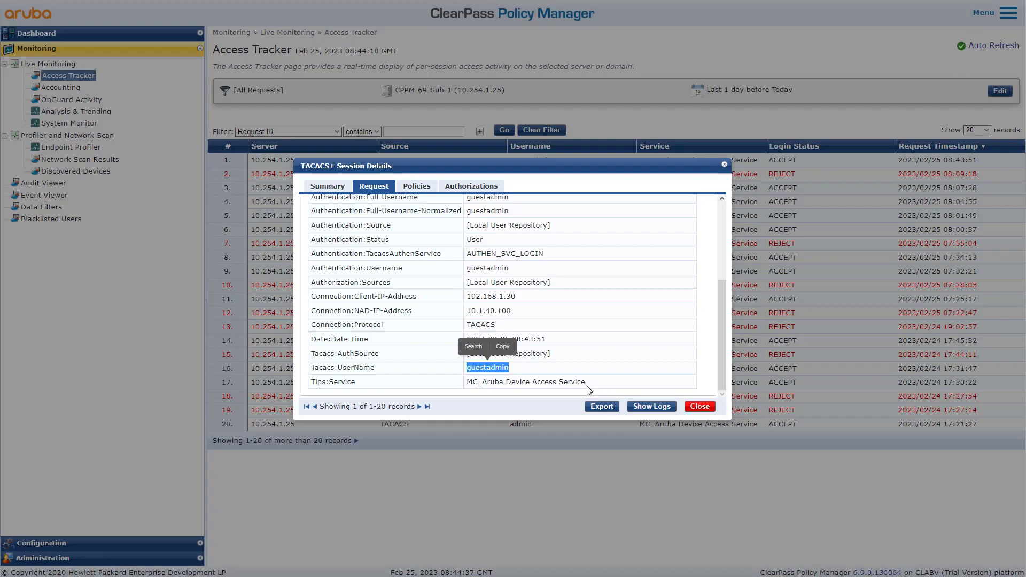
drag(590, 382, 468, 392)
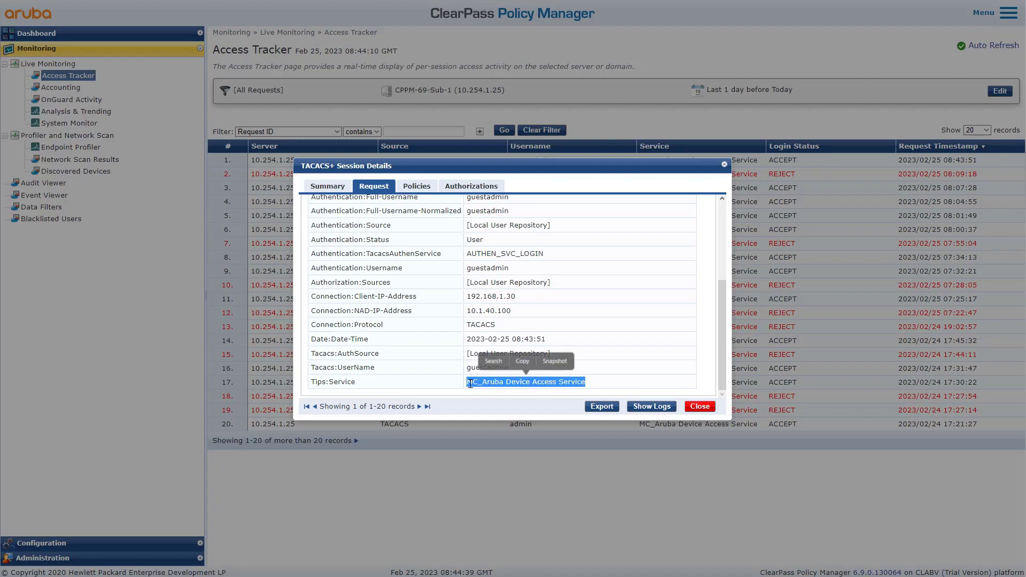
Step: Verify the Policies tab shows guest-provisioning and User Authenticated roles, then view Authorizations
click(429, 187)
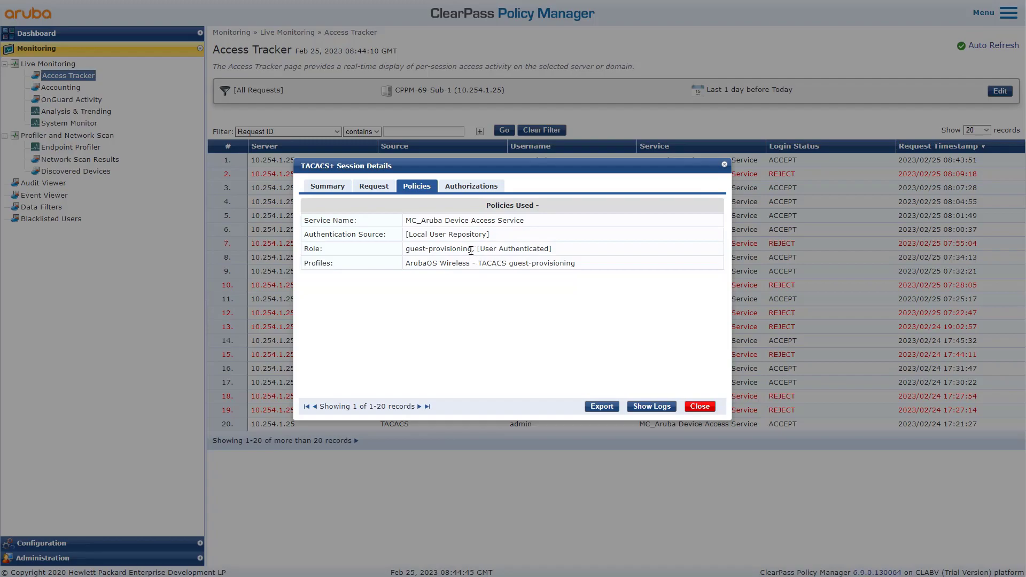
drag(470, 250, 405, 251)
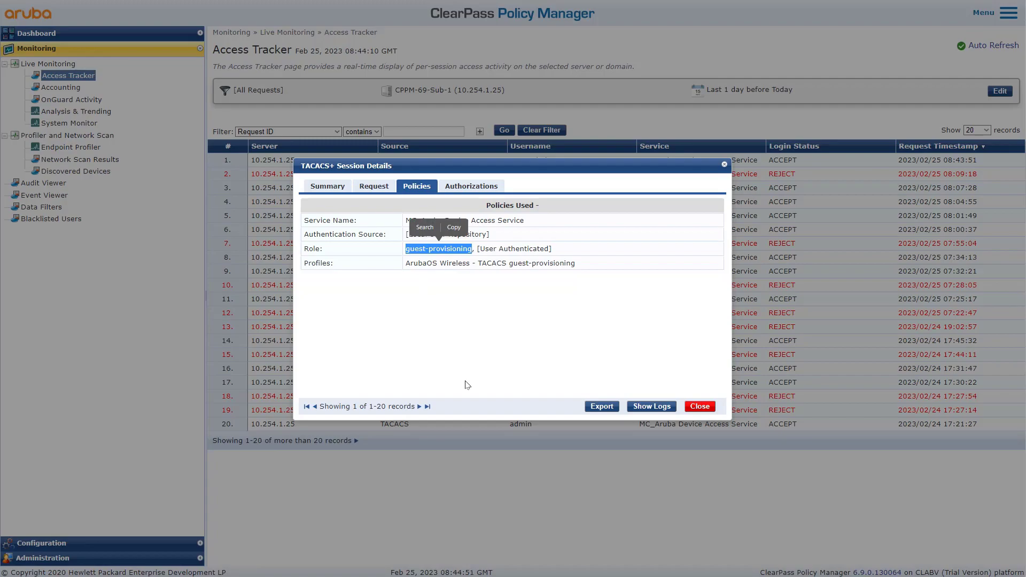
click(501, 327)
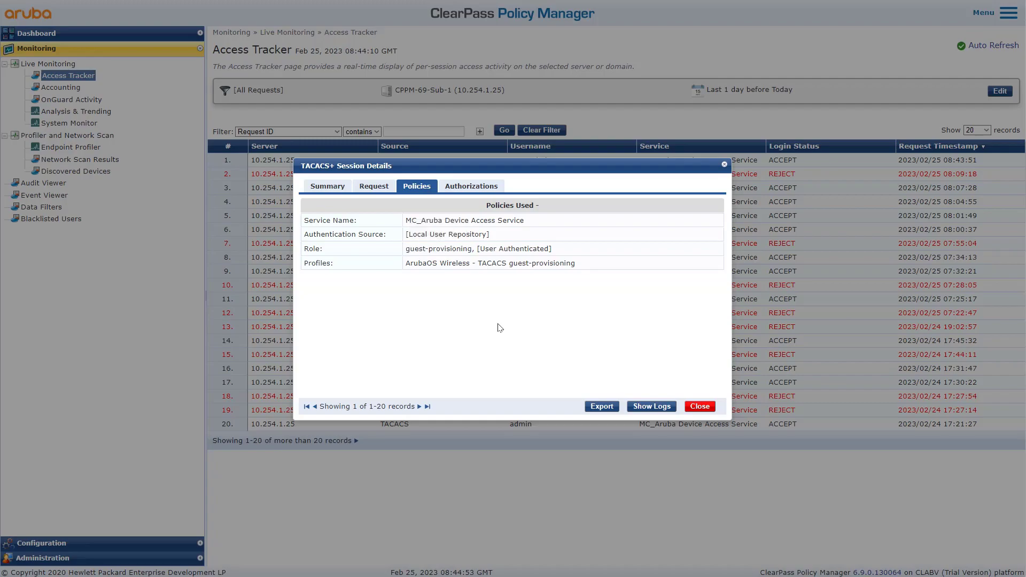
drag(554, 251, 477, 250)
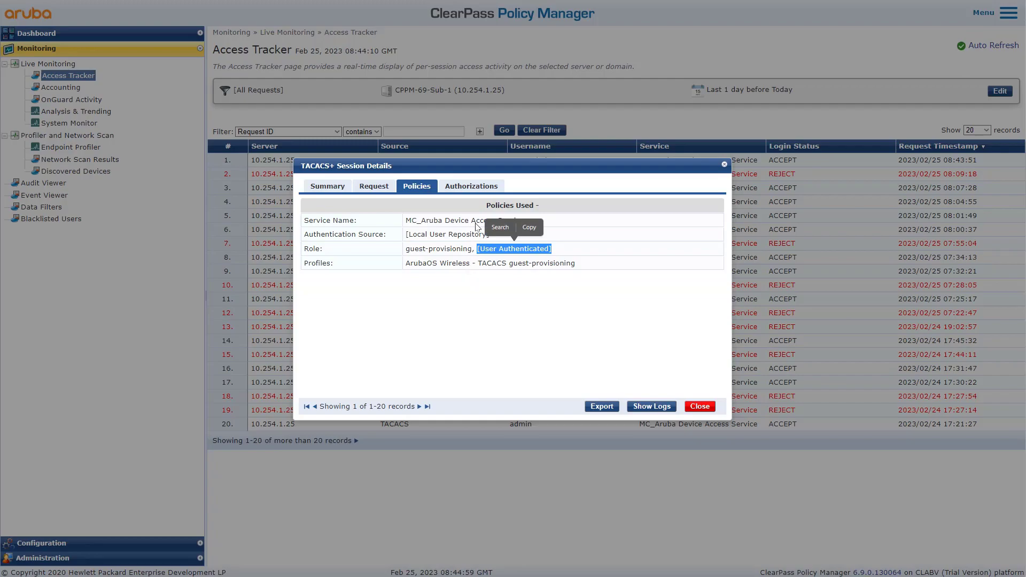
click(481, 189)
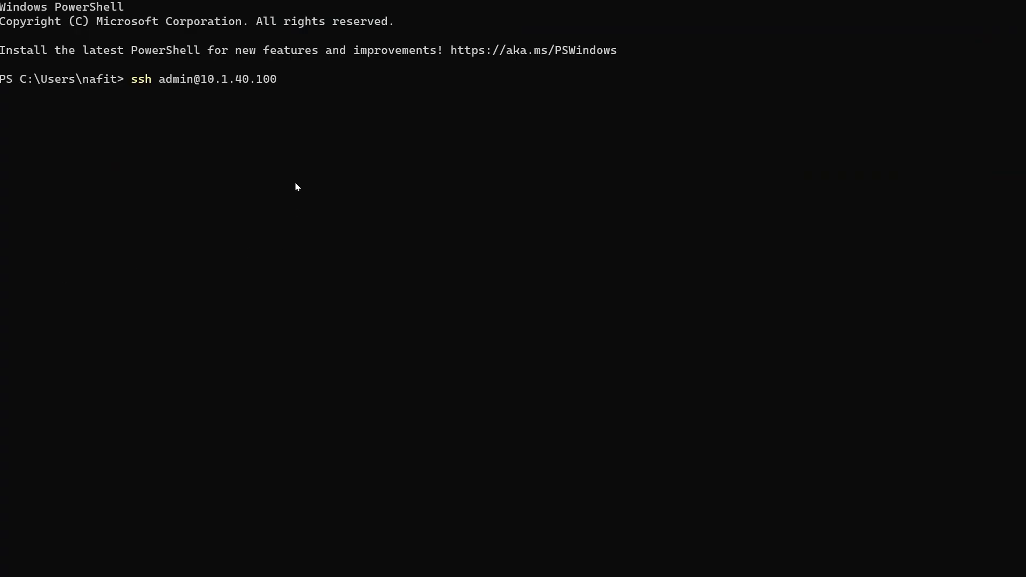
Step: SSH to 10.1.40.100 as admin and run show loginsessions, spotting guestadmin's guest-provisioning role
key(Return)
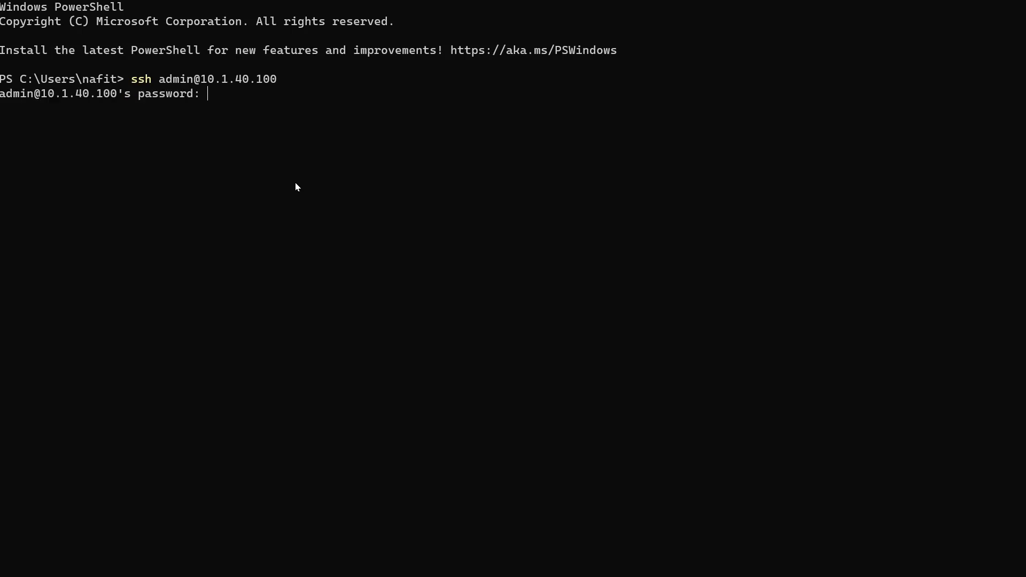
key(Return)
text(sh)
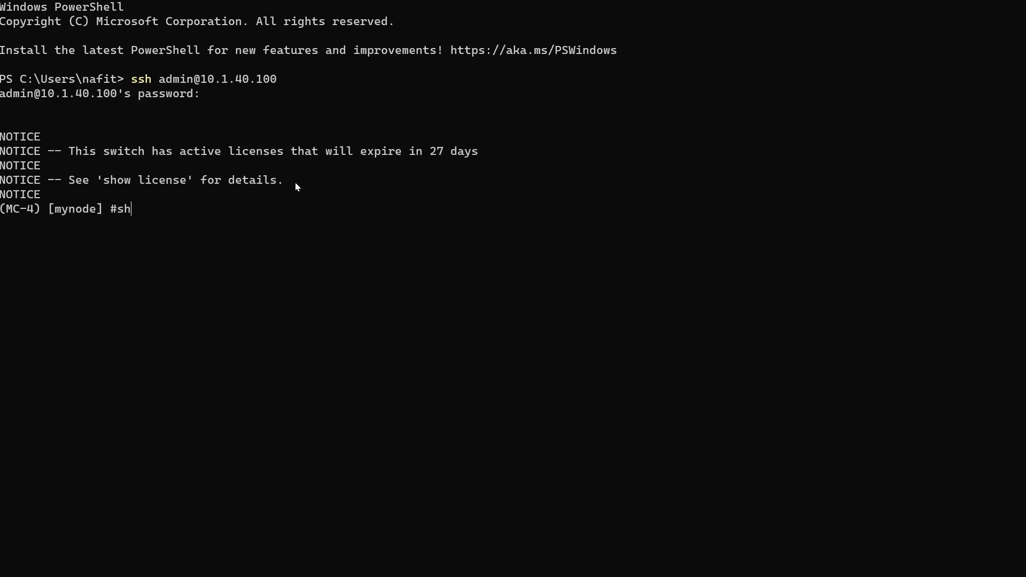
text(ow loginsessions)
key(Return)
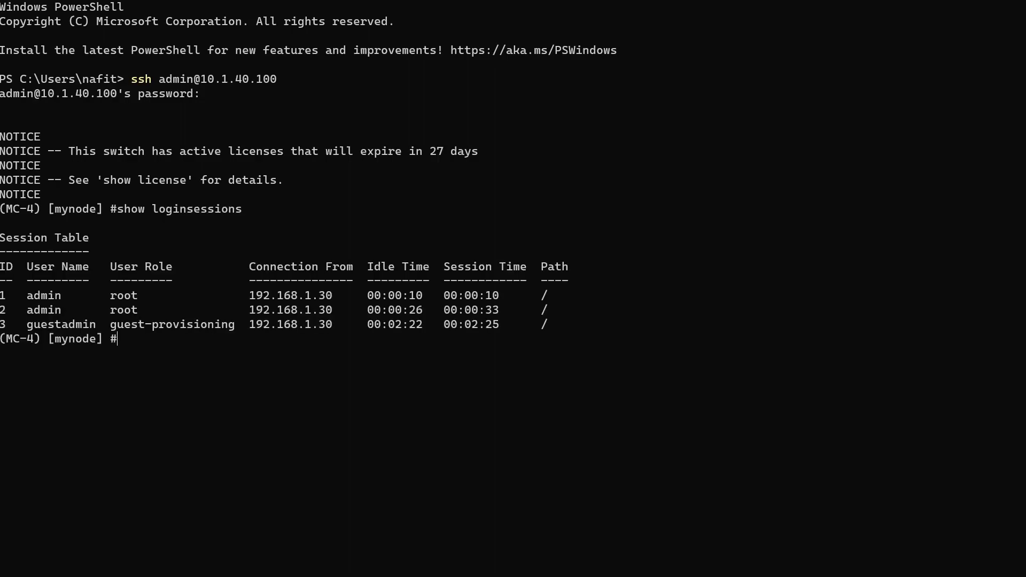
drag(101, 325, 27, 324)
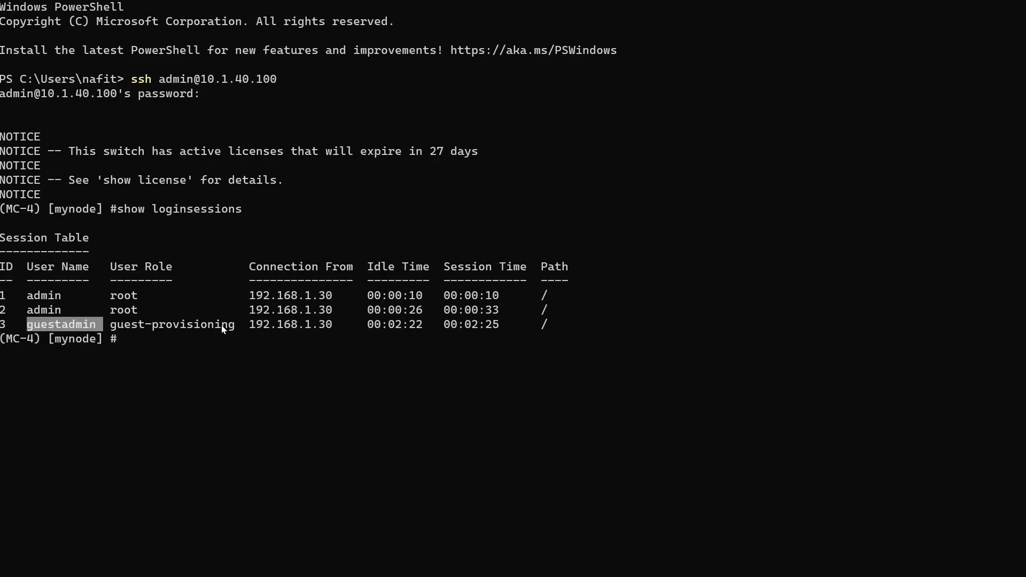
drag(234, 326, 159, 324)
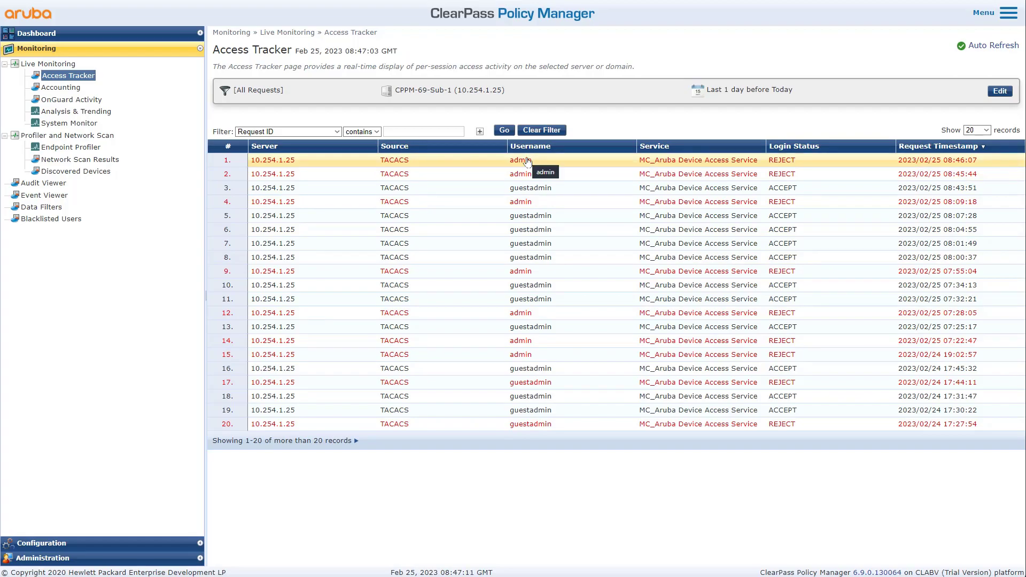
Step: Confirm the 08:45:44 admin REJECT alert: user not found in the Local User Repository
click(525, 174)
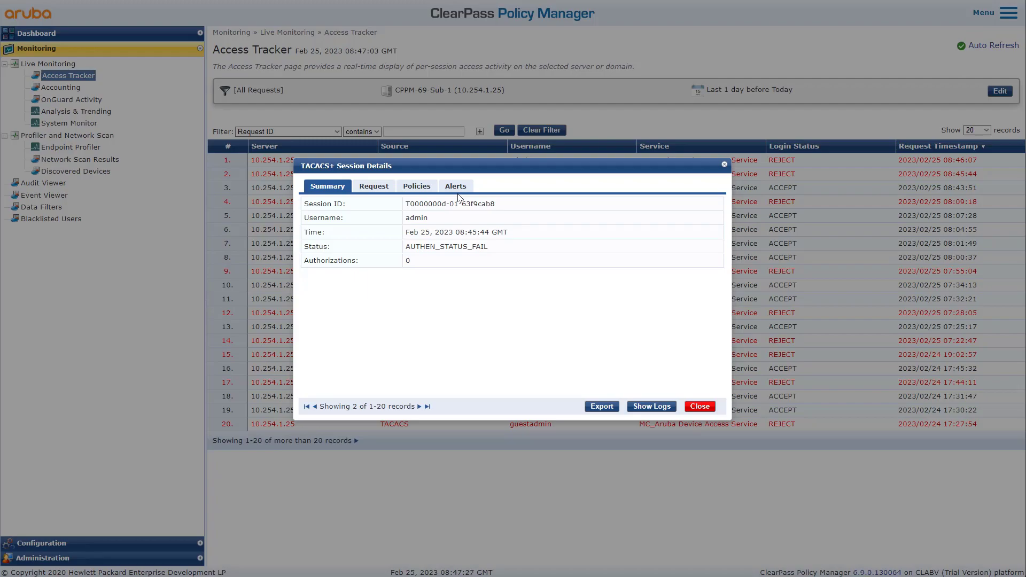
click(459, 187)
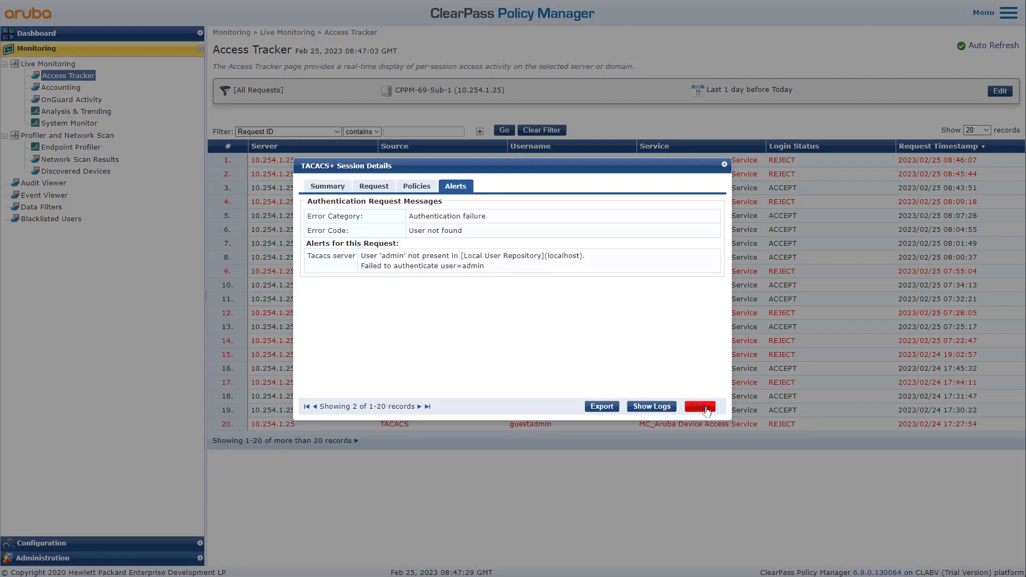
click(705, 408)
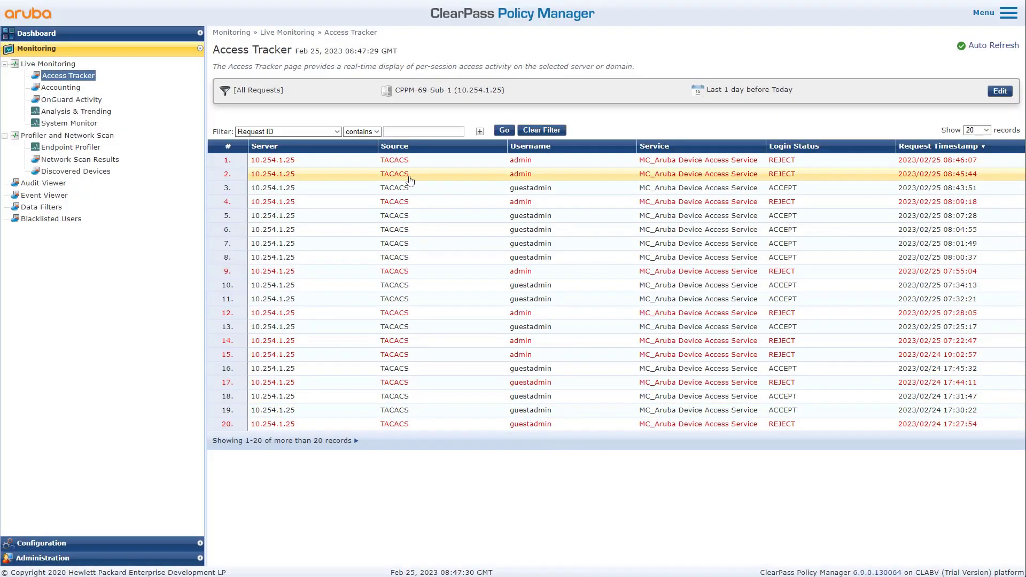